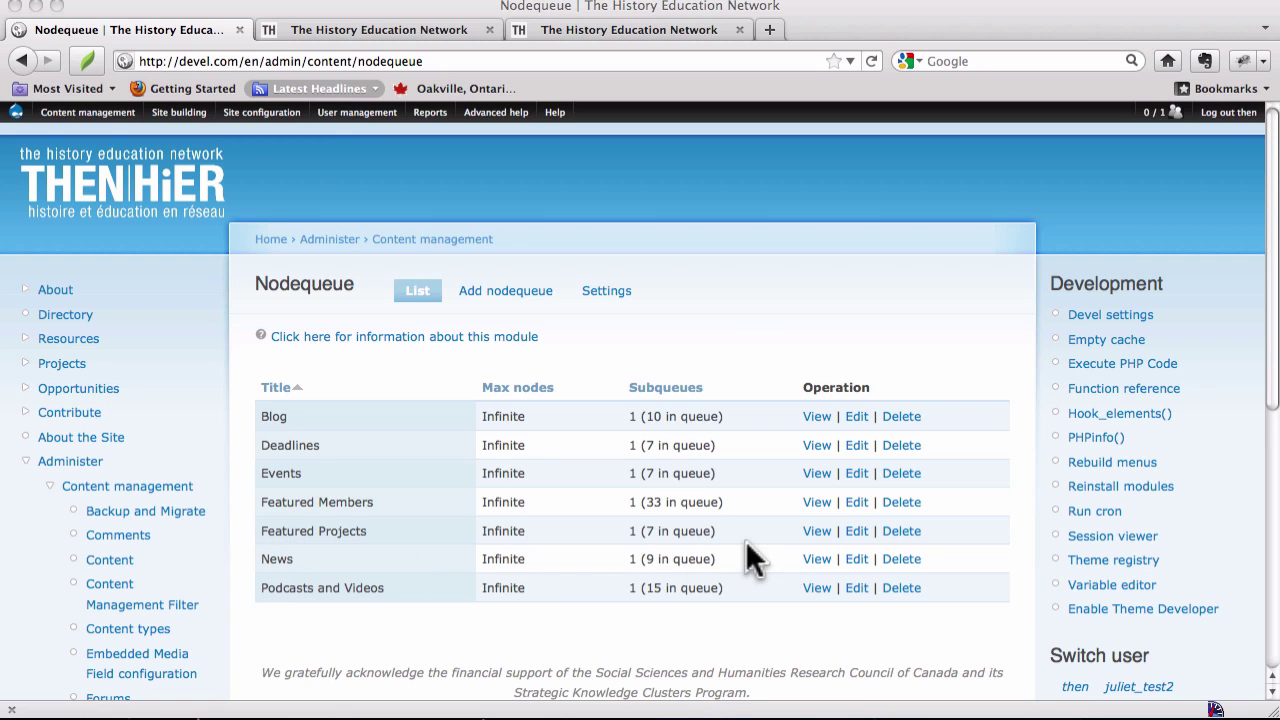
Step: Open the News queue to look over its nodes, and return to the Nodequeue list
click(818, 559)
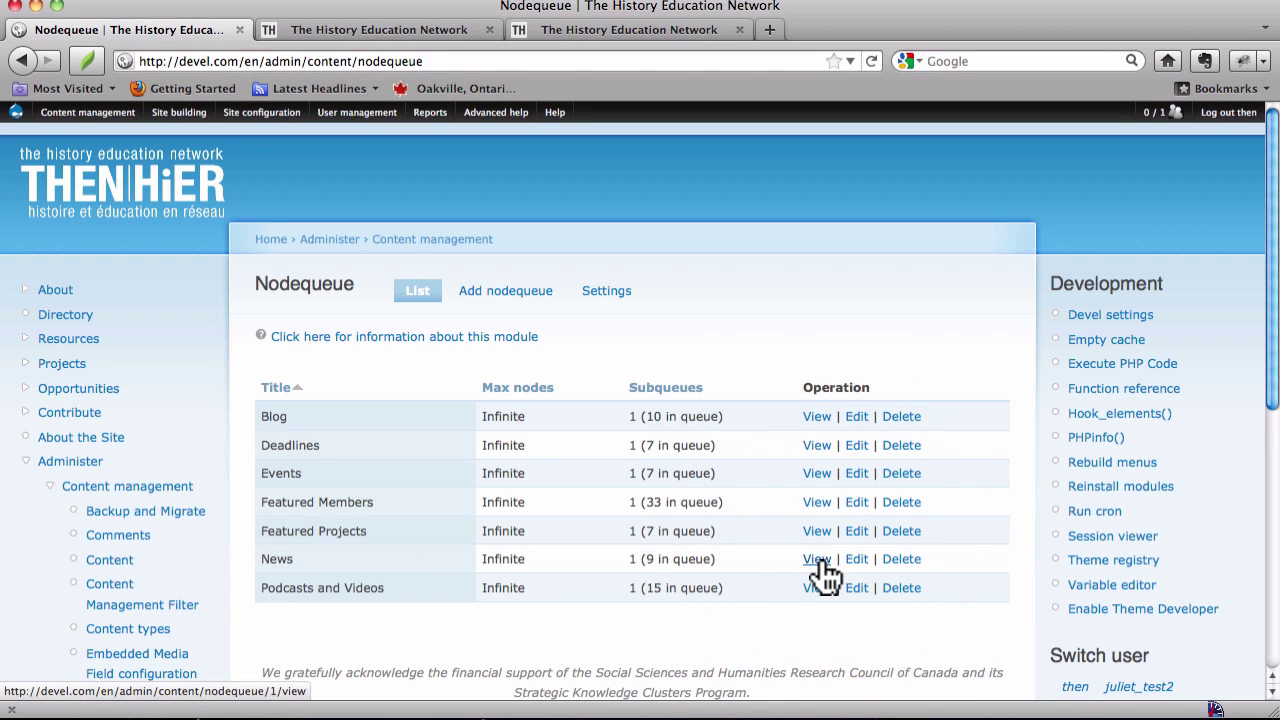
click(818, 561)
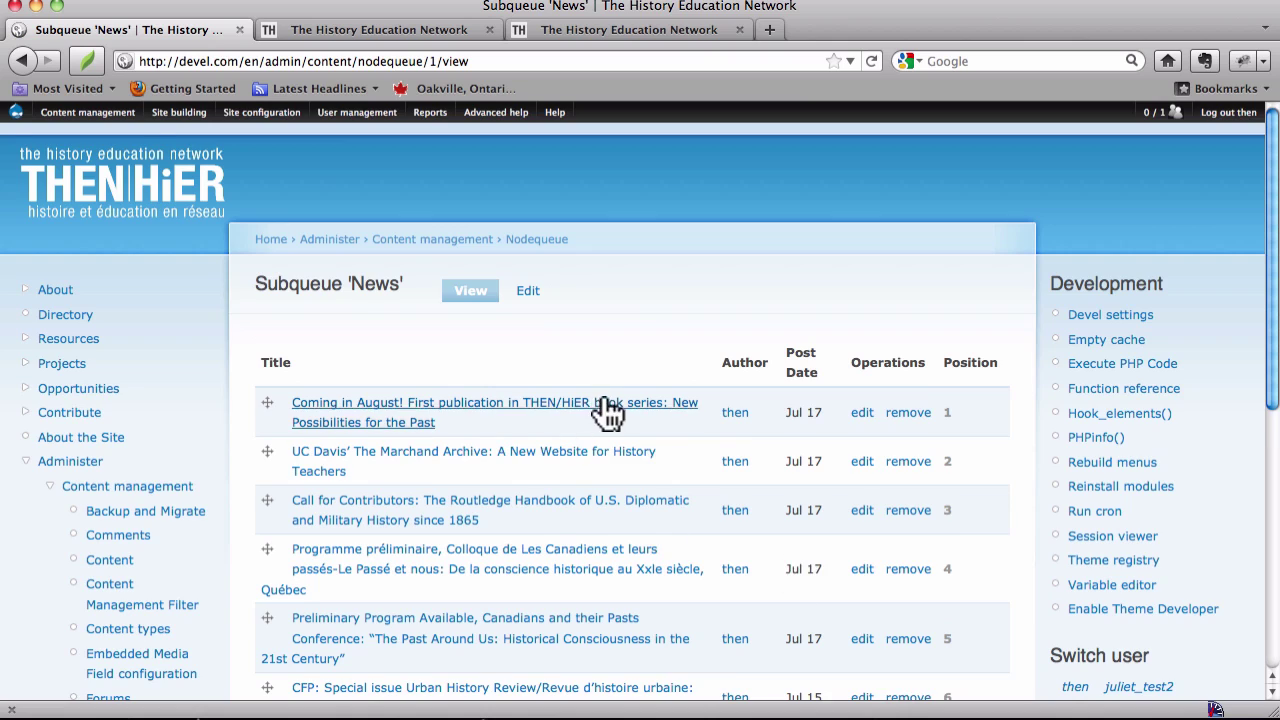
scroll(607, 410, down, 5)
scroll(600, 408, up, 5)
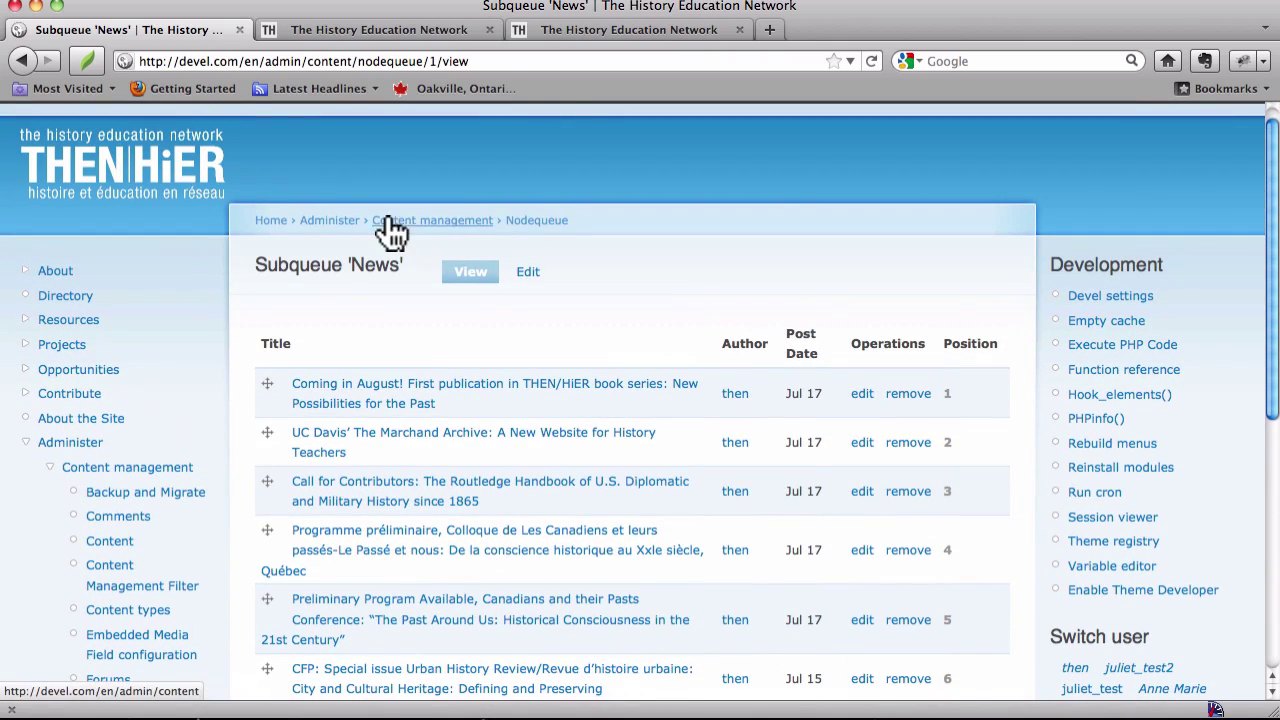
click(537, 224)
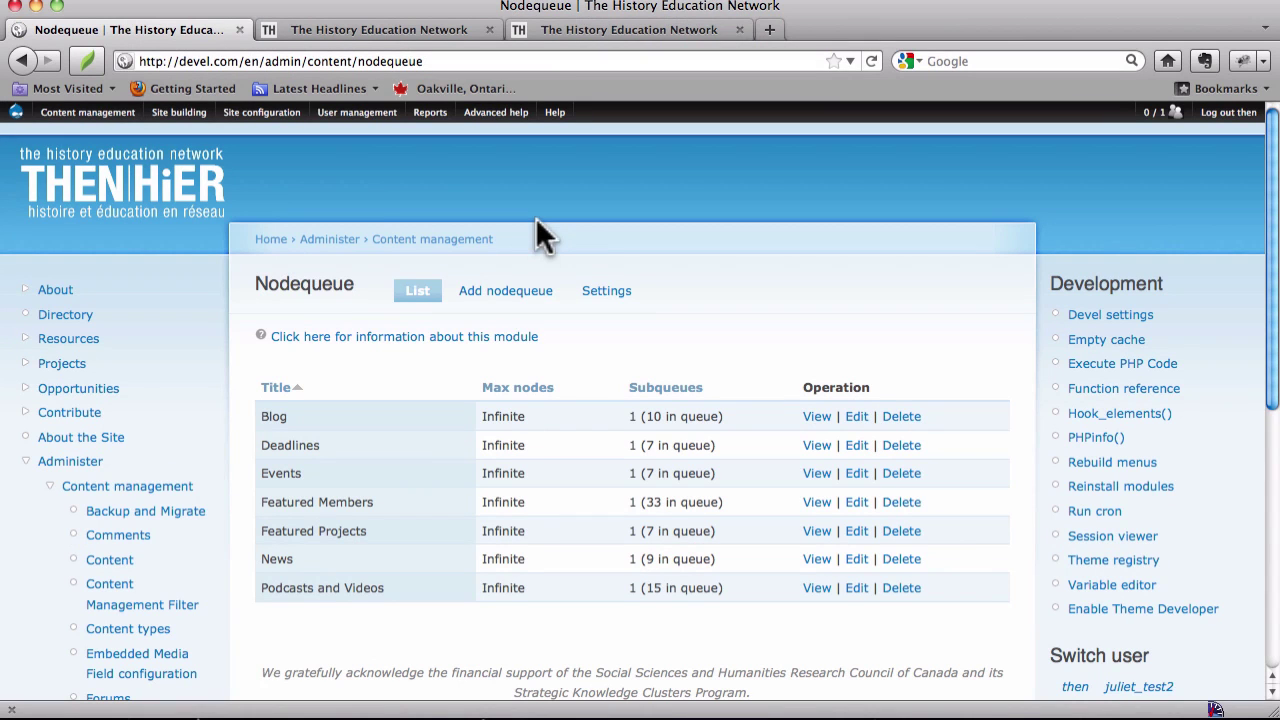
Step: Open the Podcasts and Videos queue and look through its nodes and their order
click(816, 588)
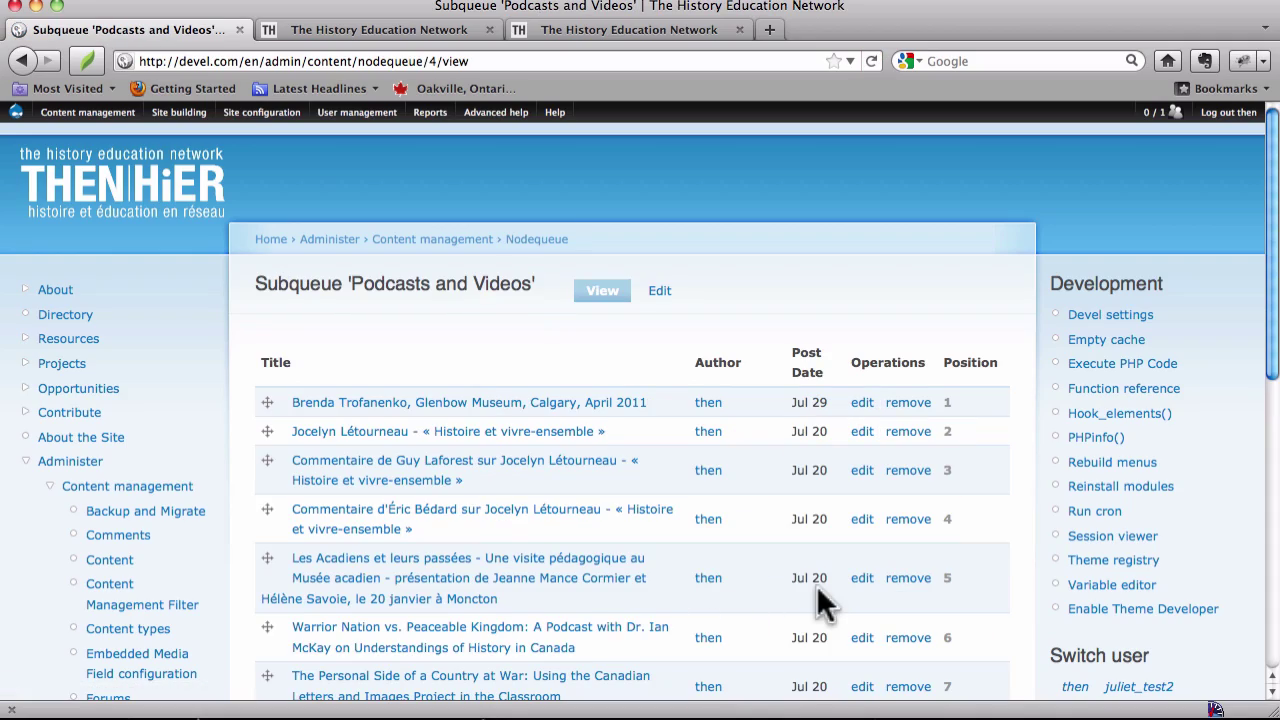
scroll(563, 395, down, 5)
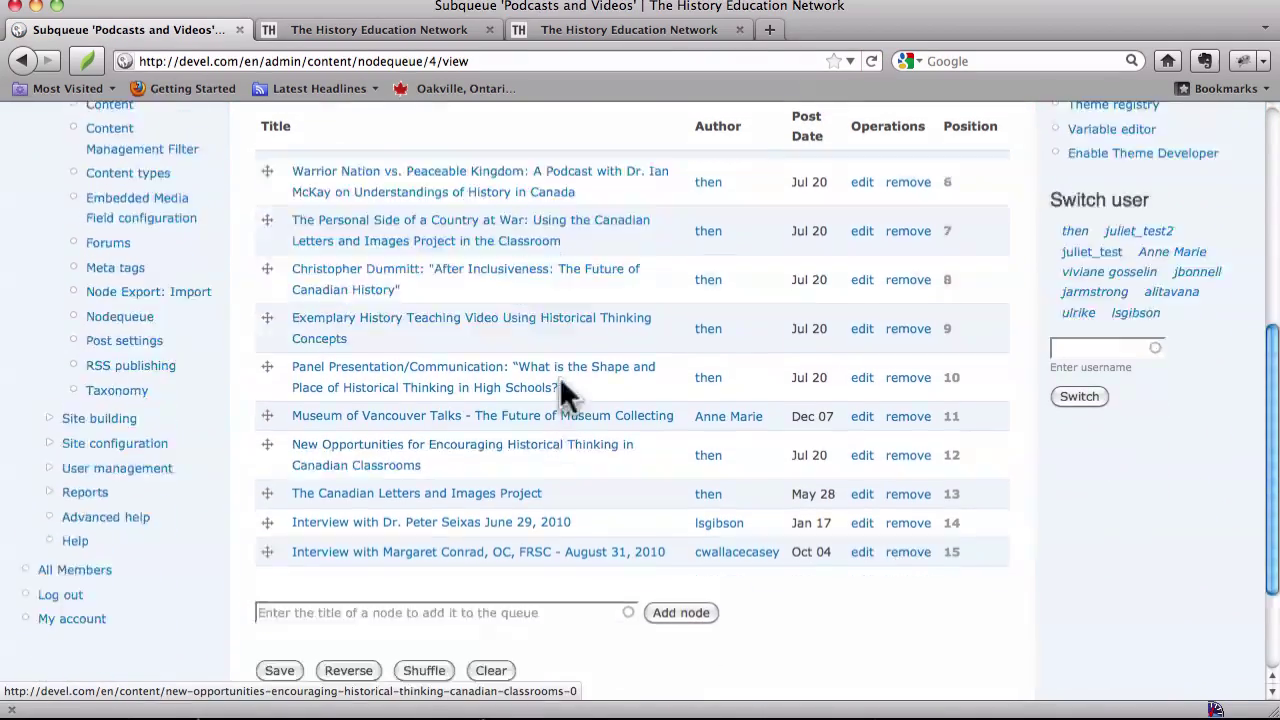
scroll(559, 377, up, 4)
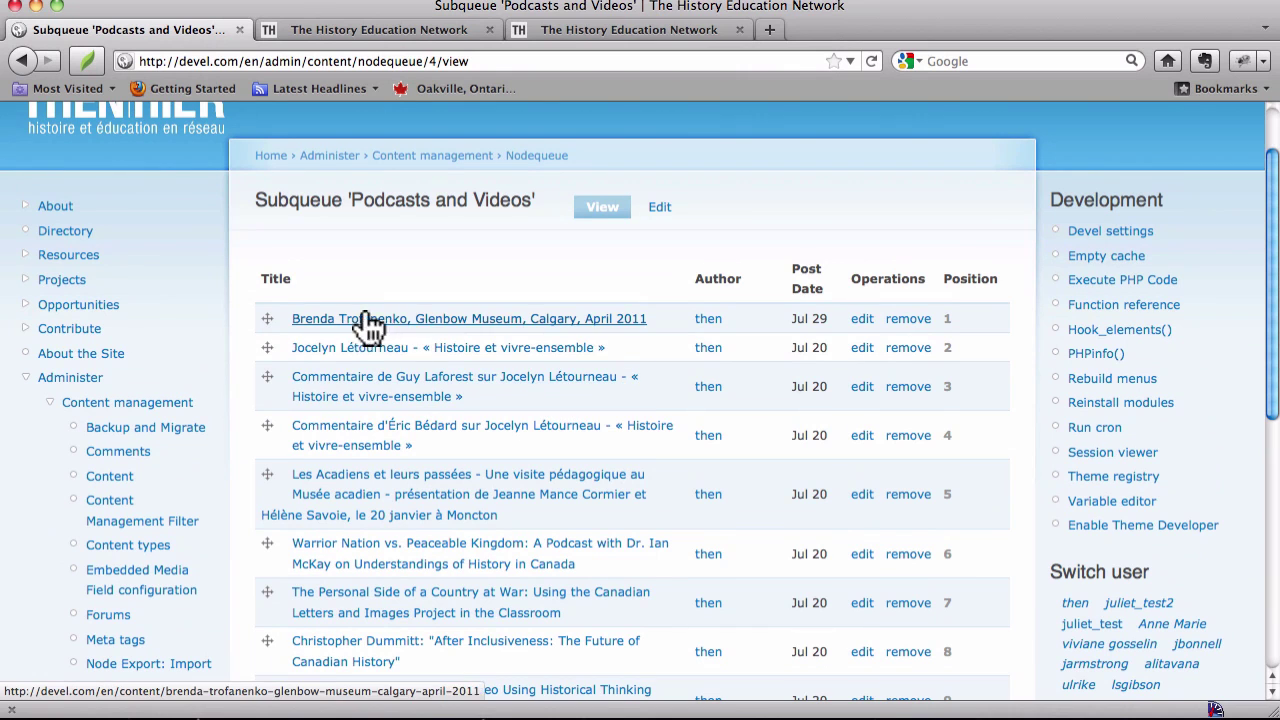
scroll(271, 334, down, 1)
scroll(271, 330, down, 1)
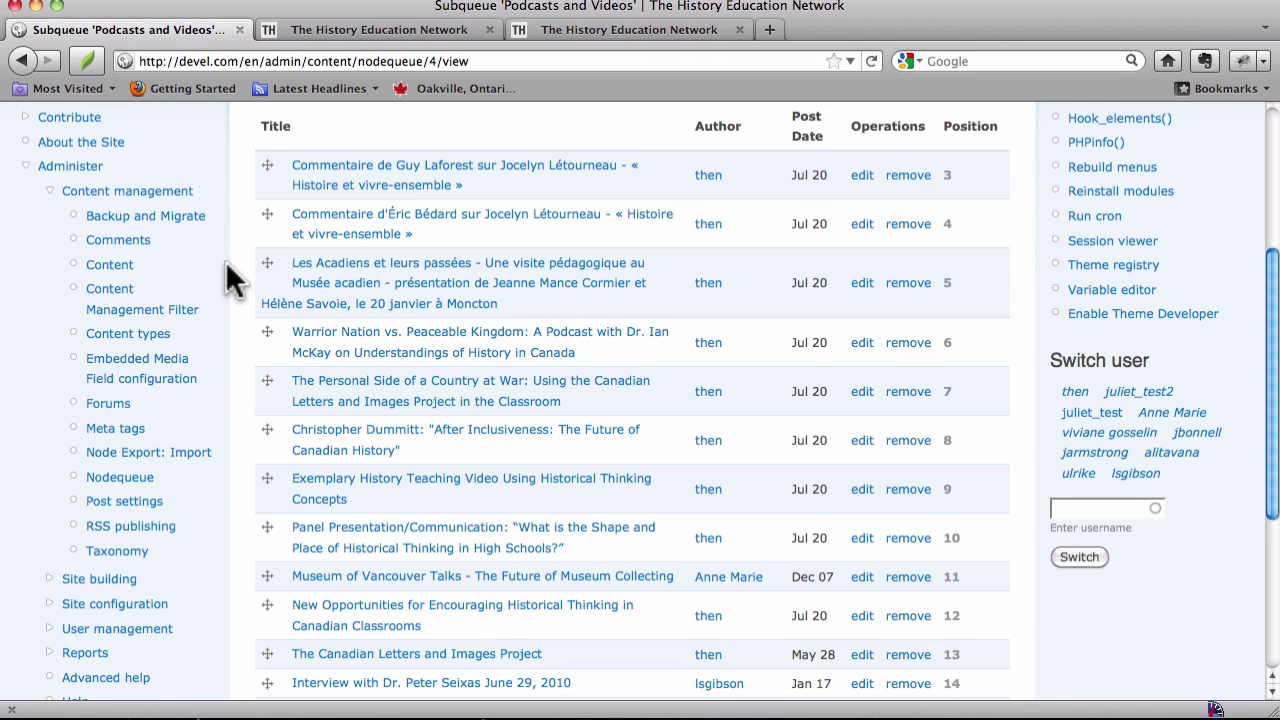
scroll(226, 268, up, 3)
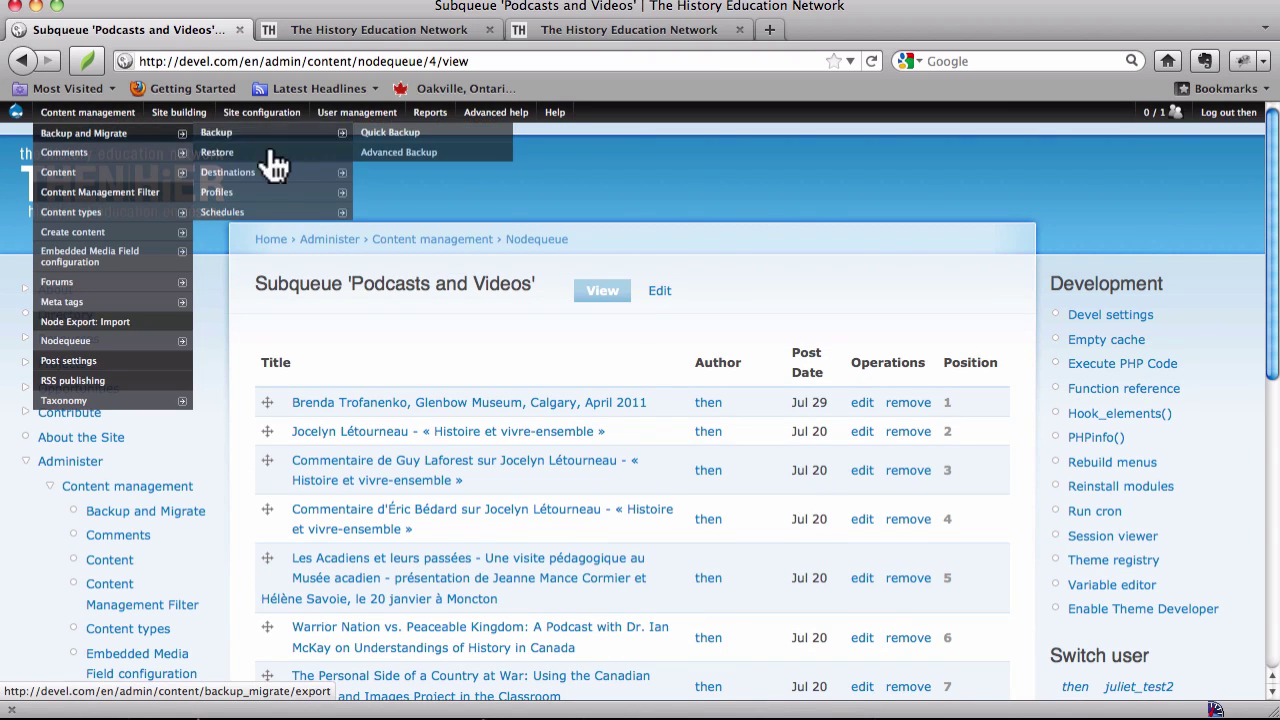
Step: Return to the site's home page and open the Nodequeue list from there
click(146, 215)
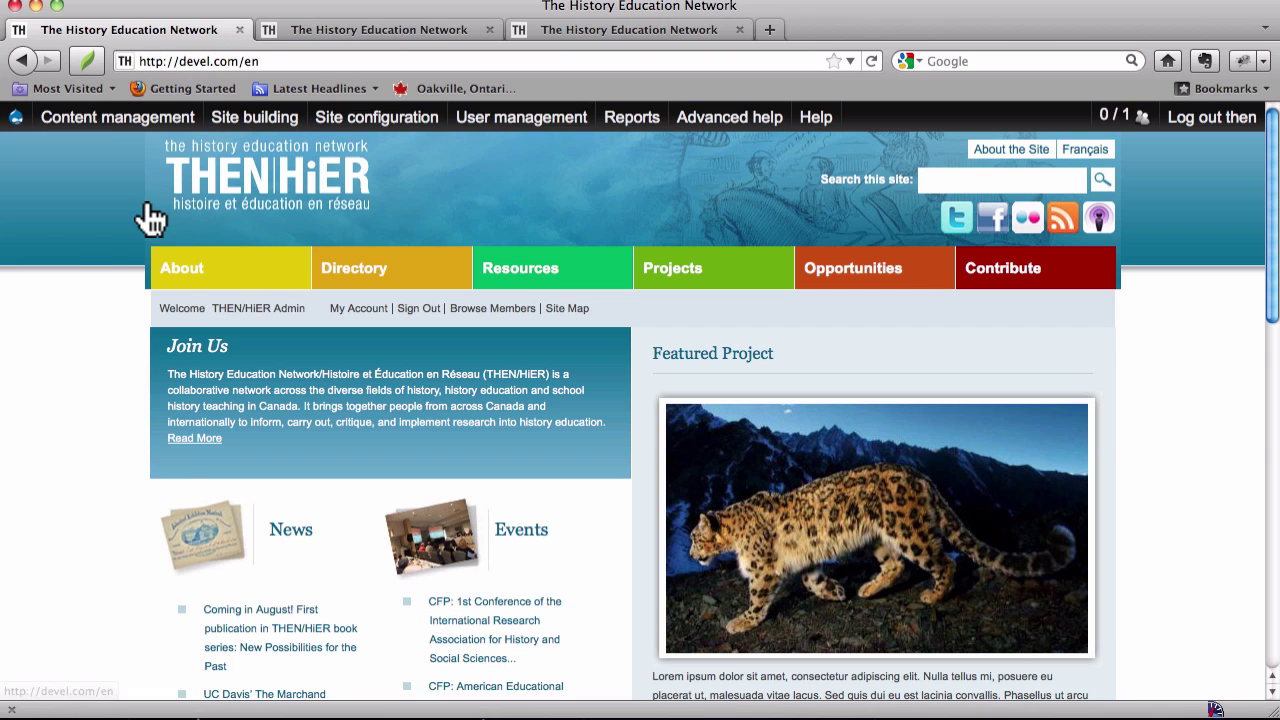
mouse_move(95, 125)
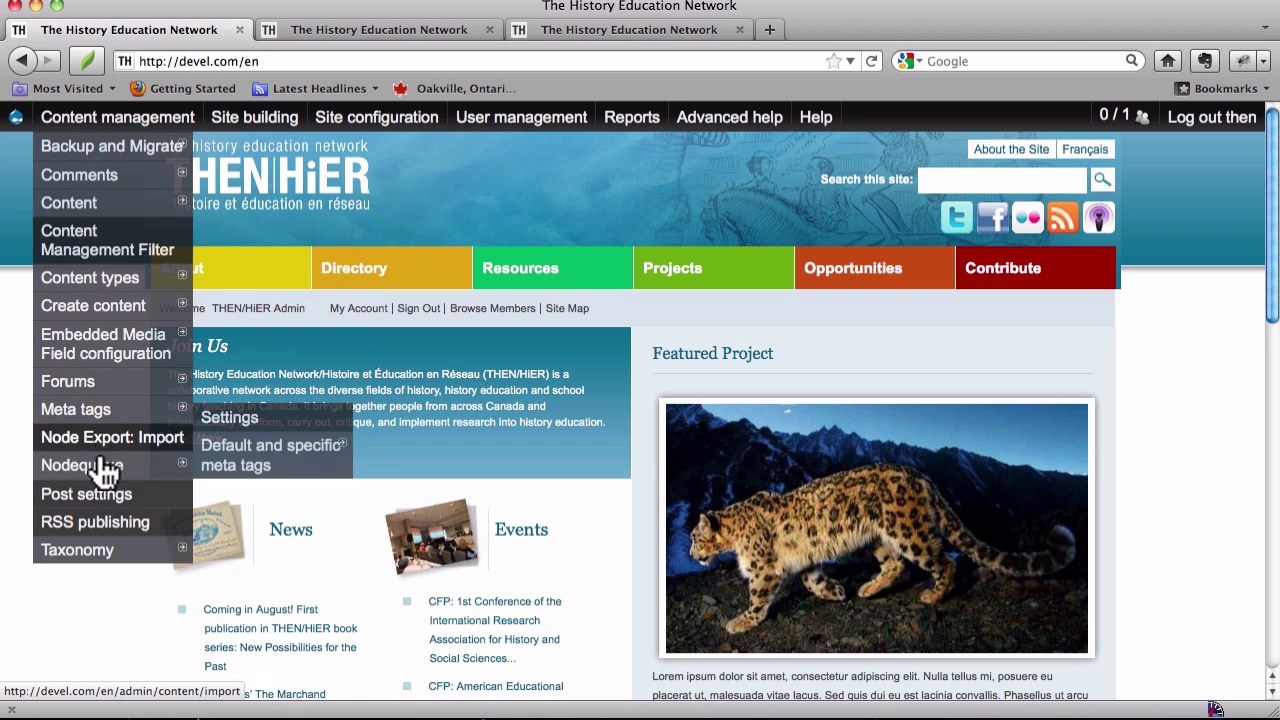
mouse_move(102, 468)
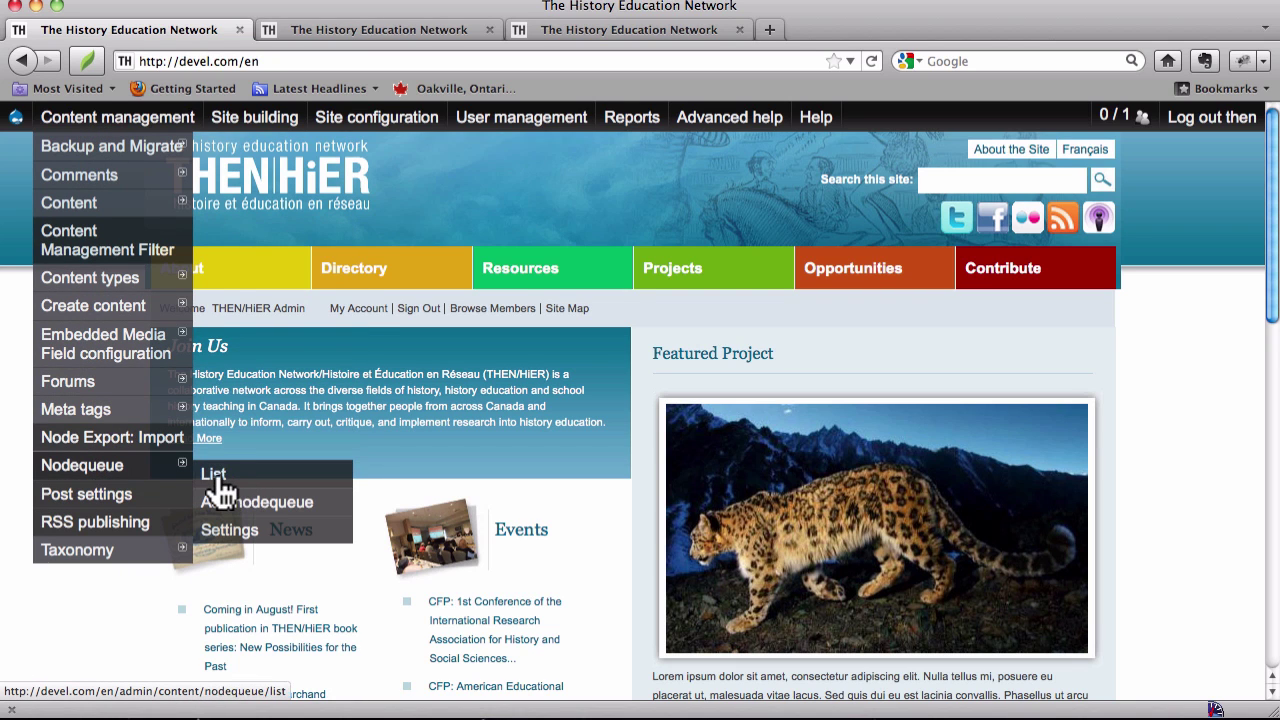
click(213, 475)
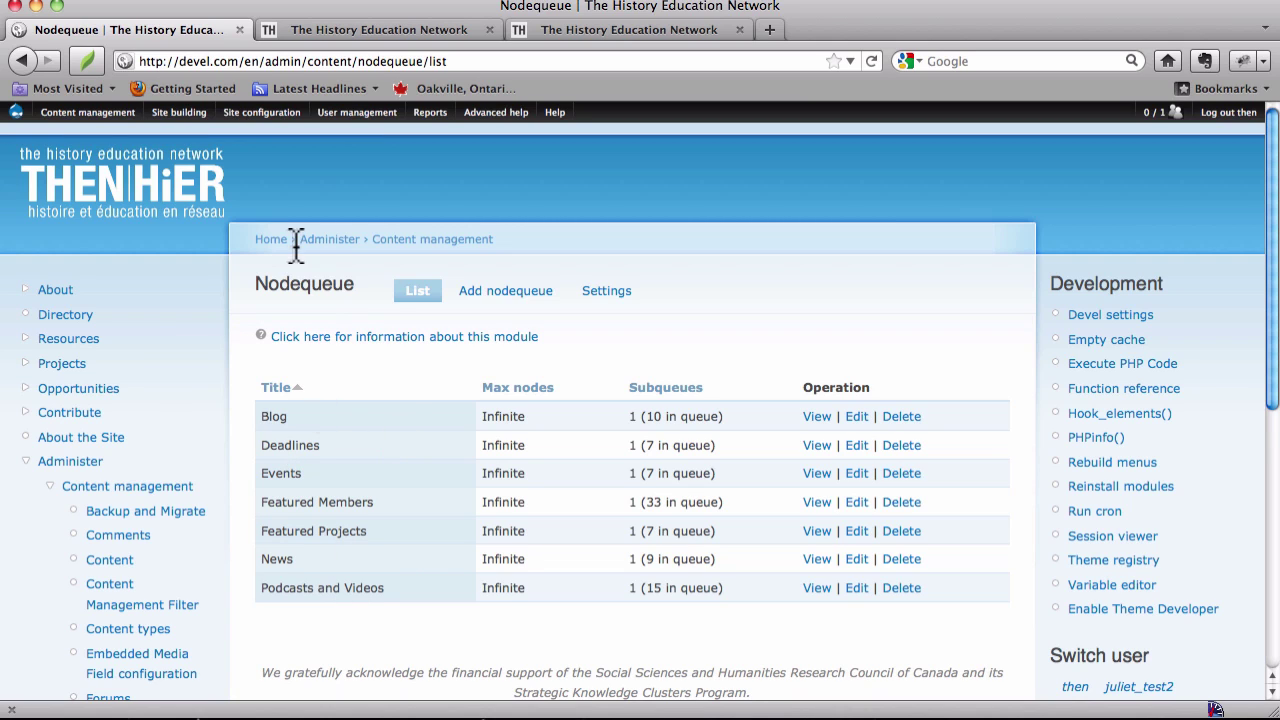
drag(244, 61, 453, 70)
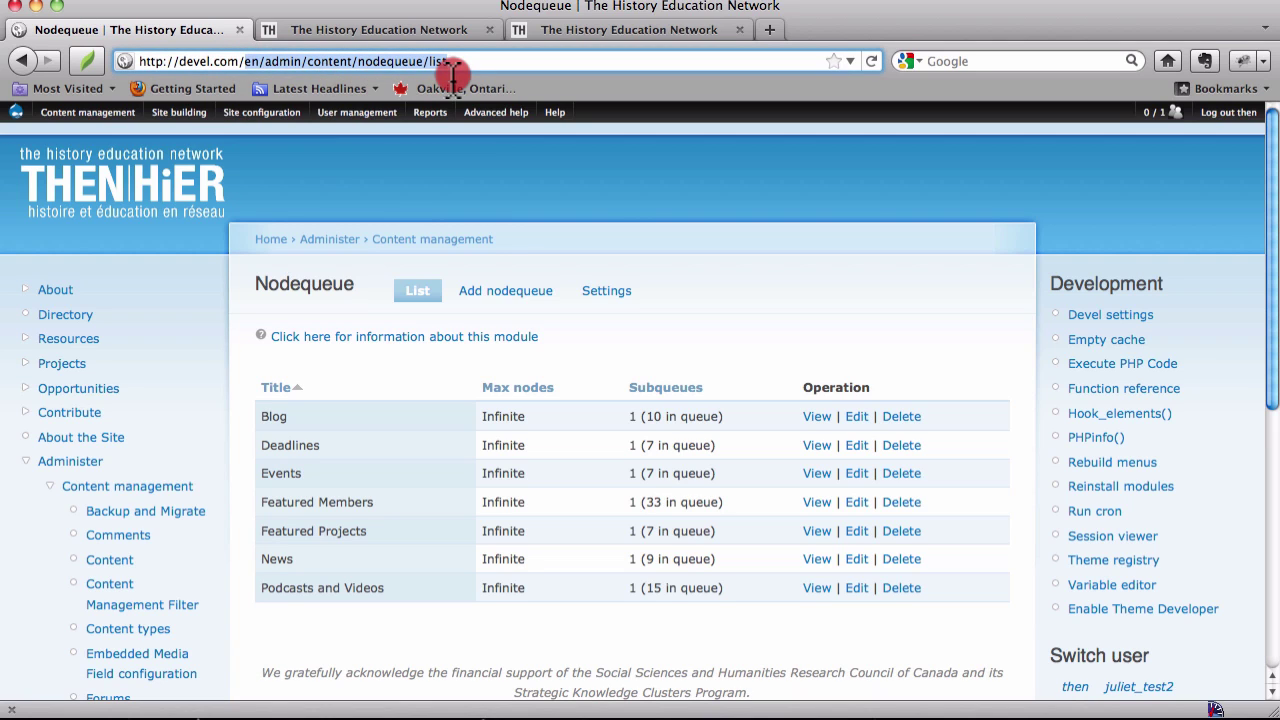
text(//devel.com/)
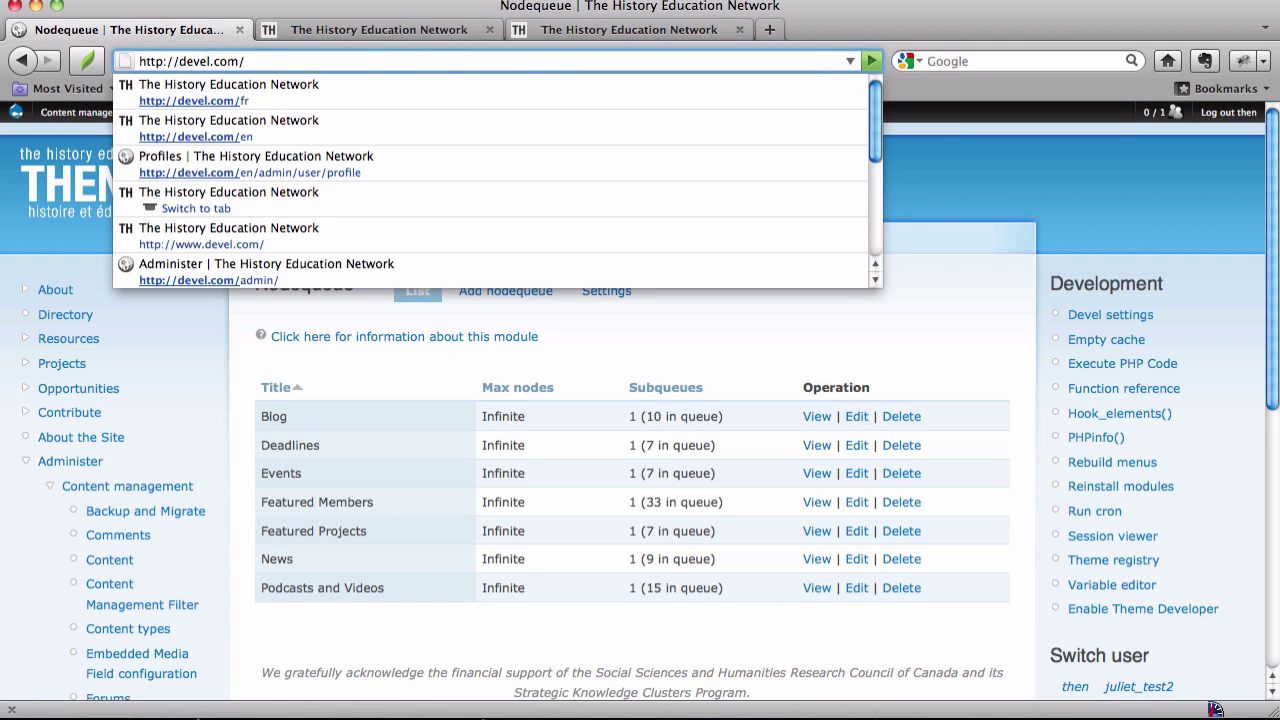
triple_click(229, 61)
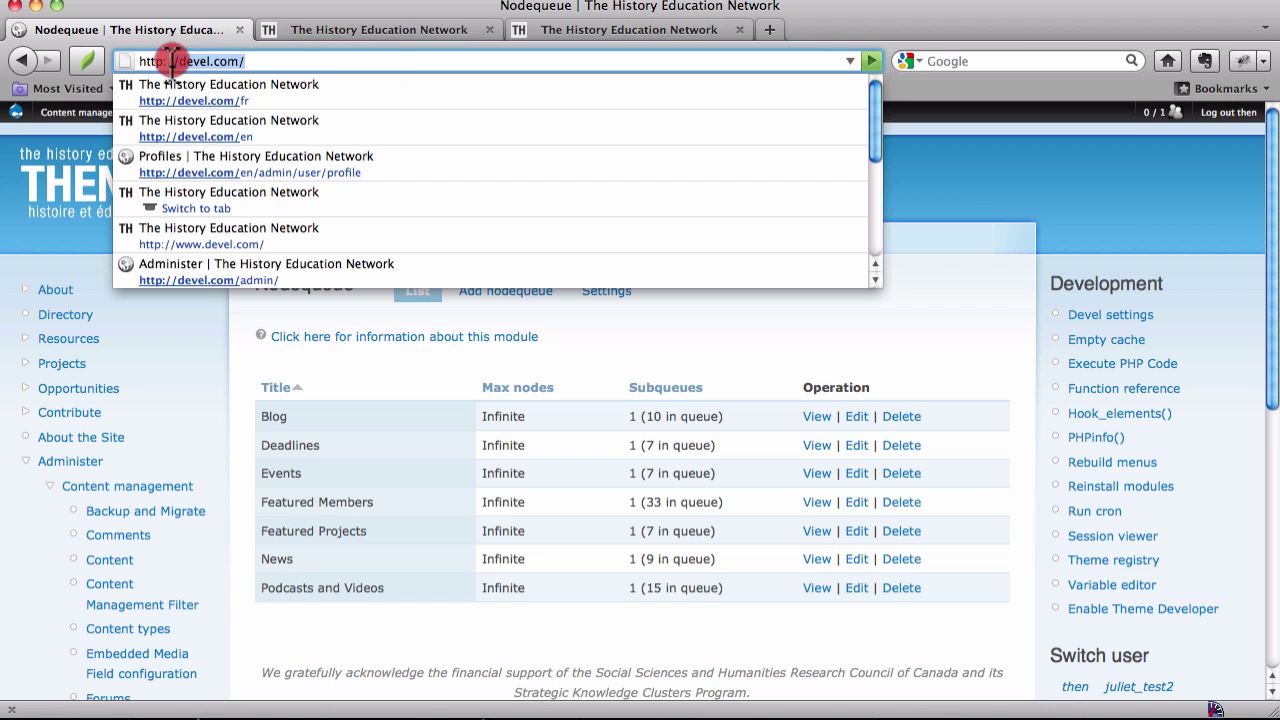
drag(172, 61, 155, 62)
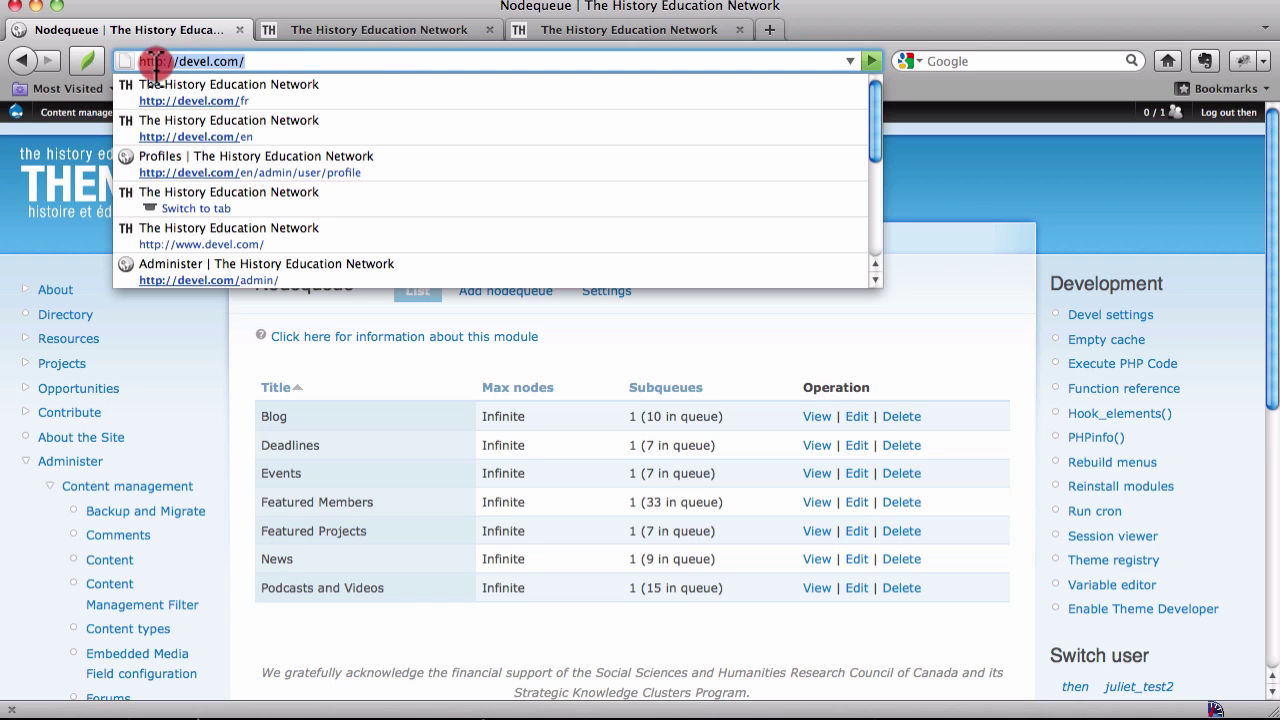
click(249, 61)
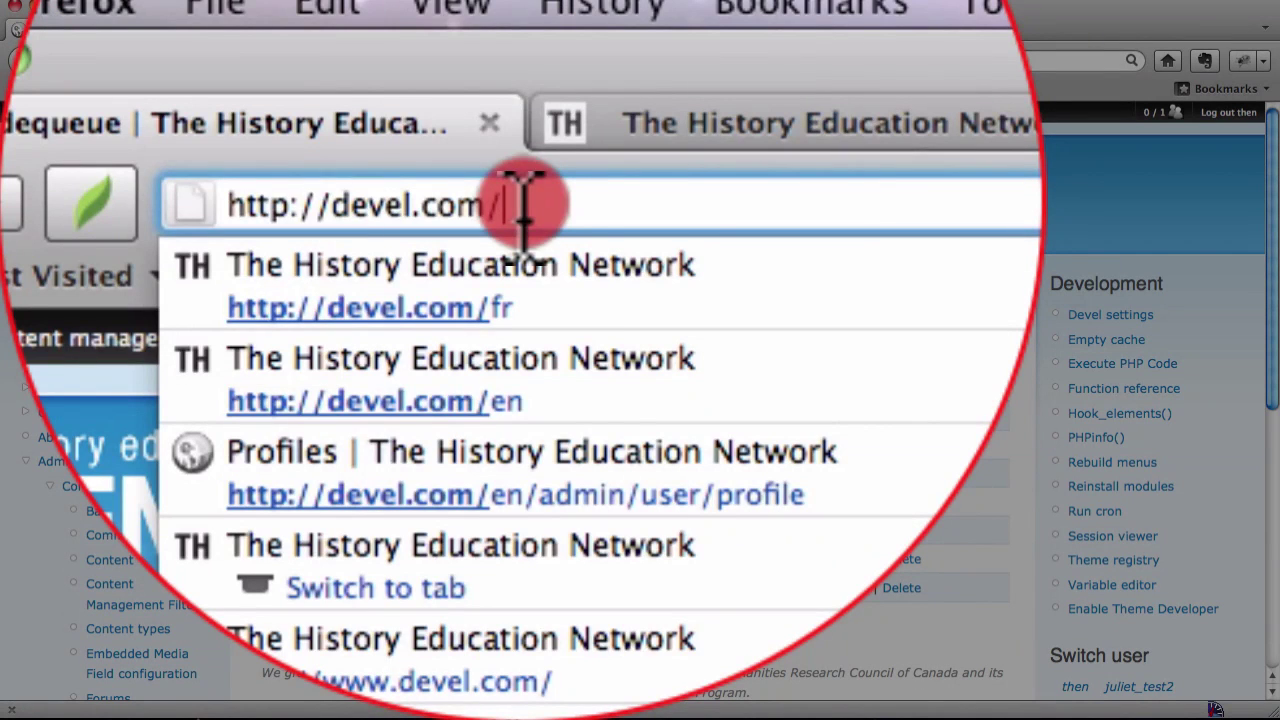
key(Escape)
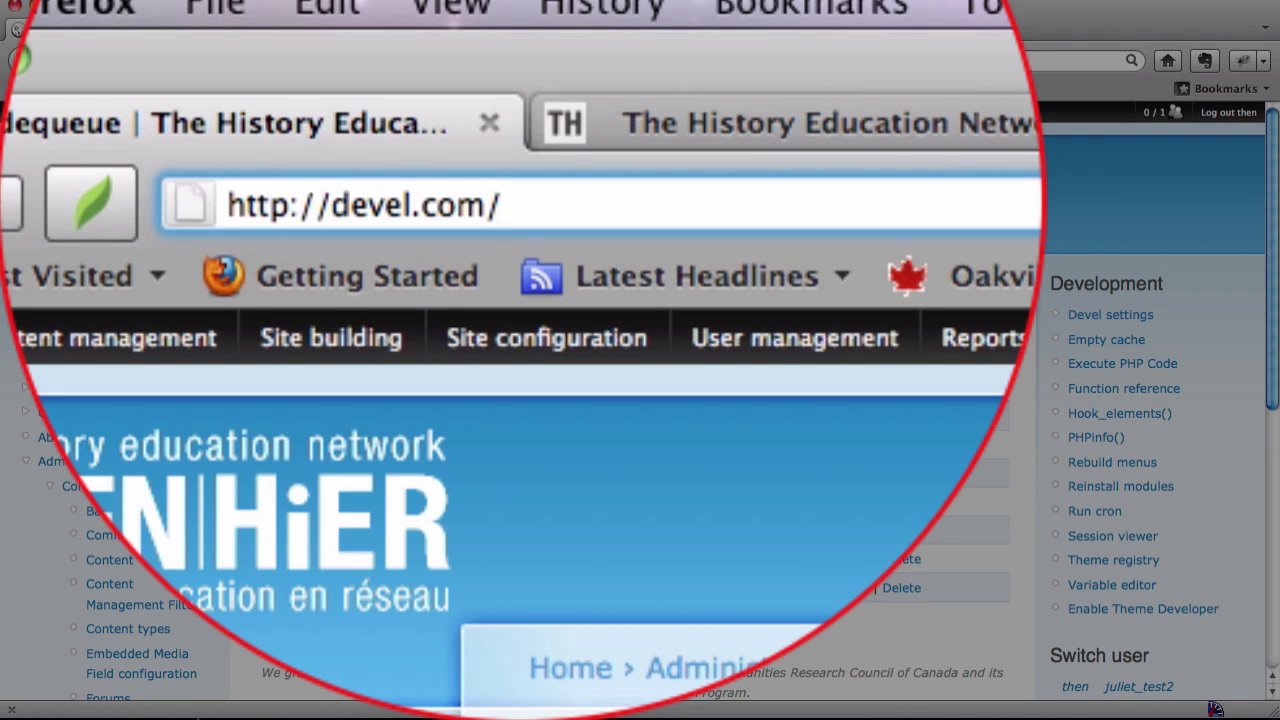
text(admin)
key(Return)
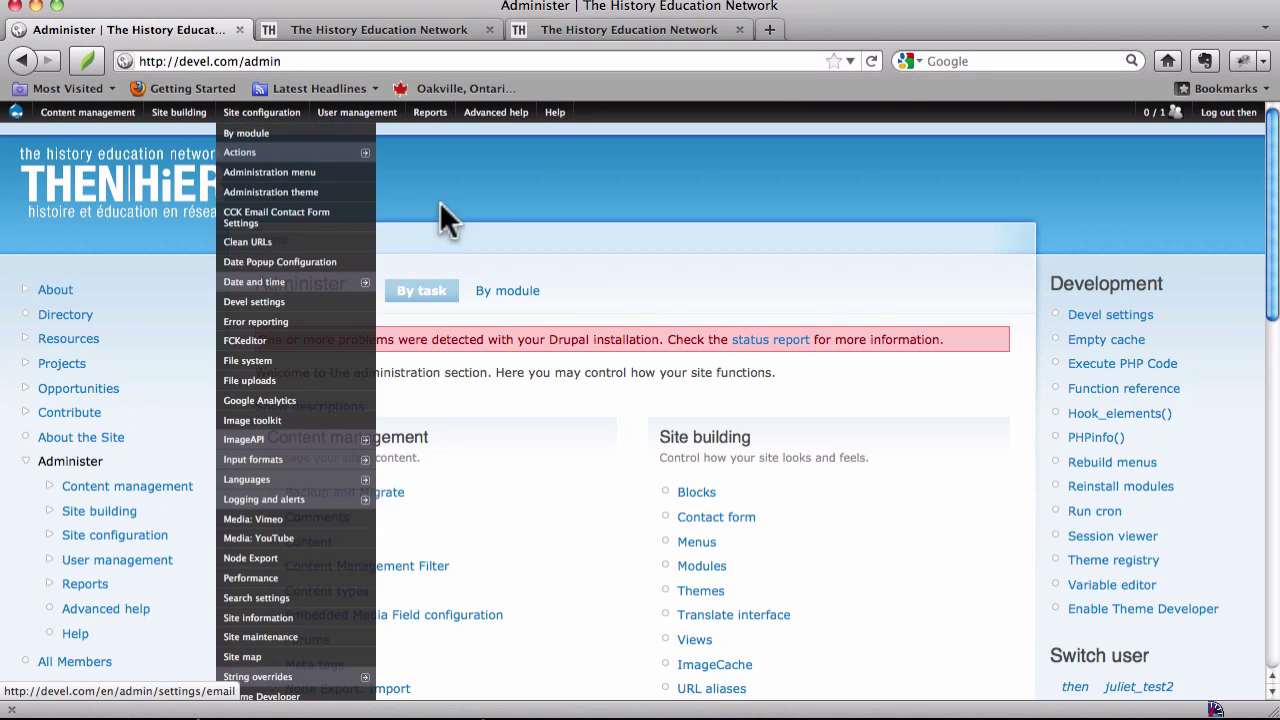
Step: Open the Content management section under Administer and go to its Nodequeue page
drag(652, 317, 177, 608)
click(178, 608)
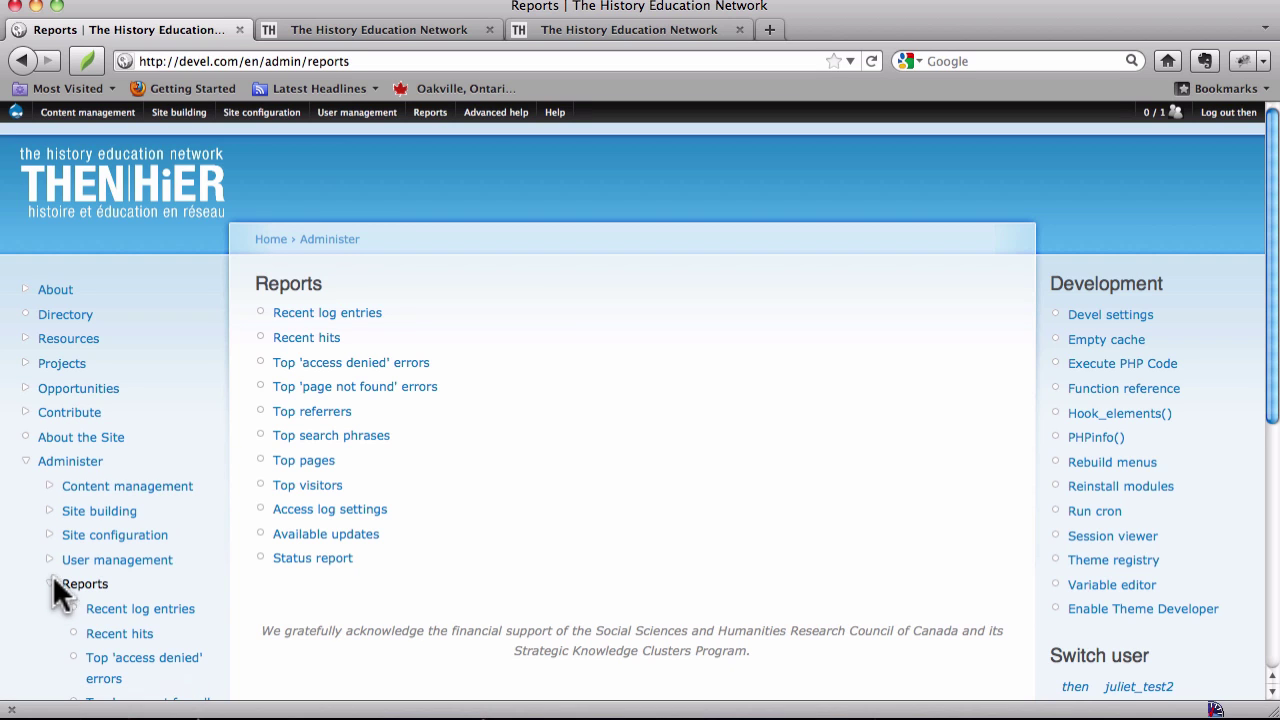
click(112, 489)
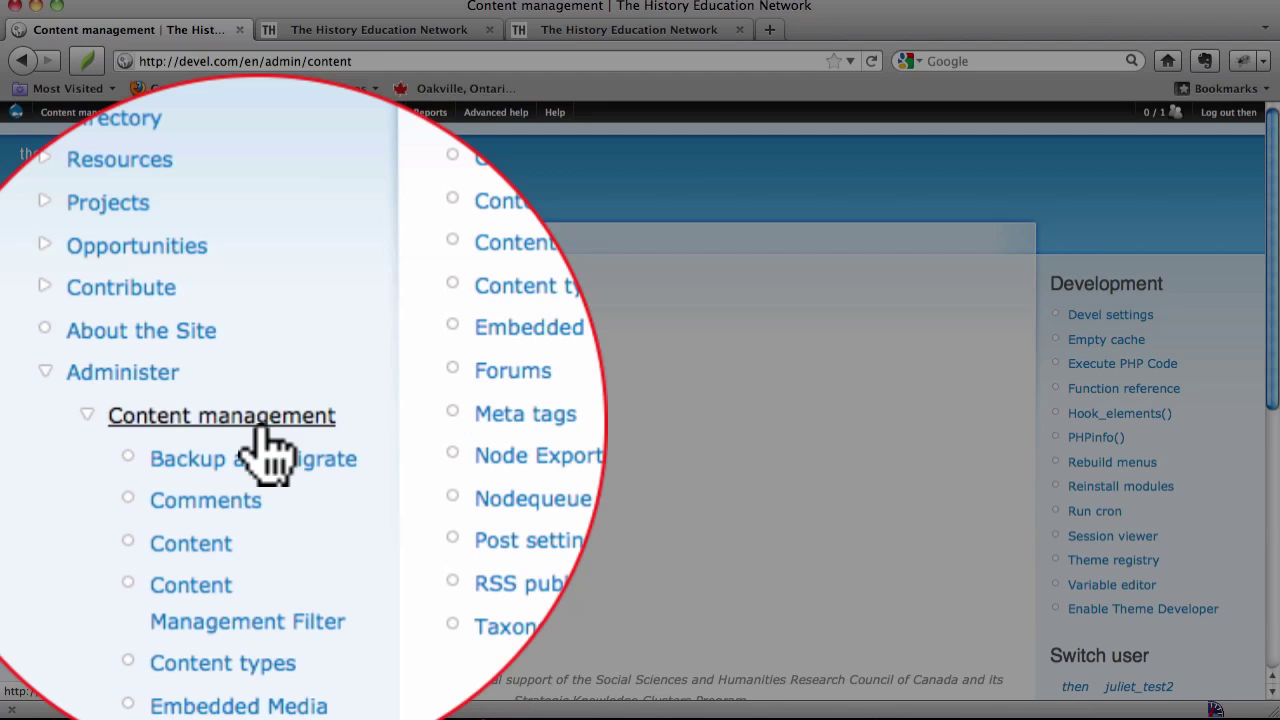
scroll(270, 450, down, 4)
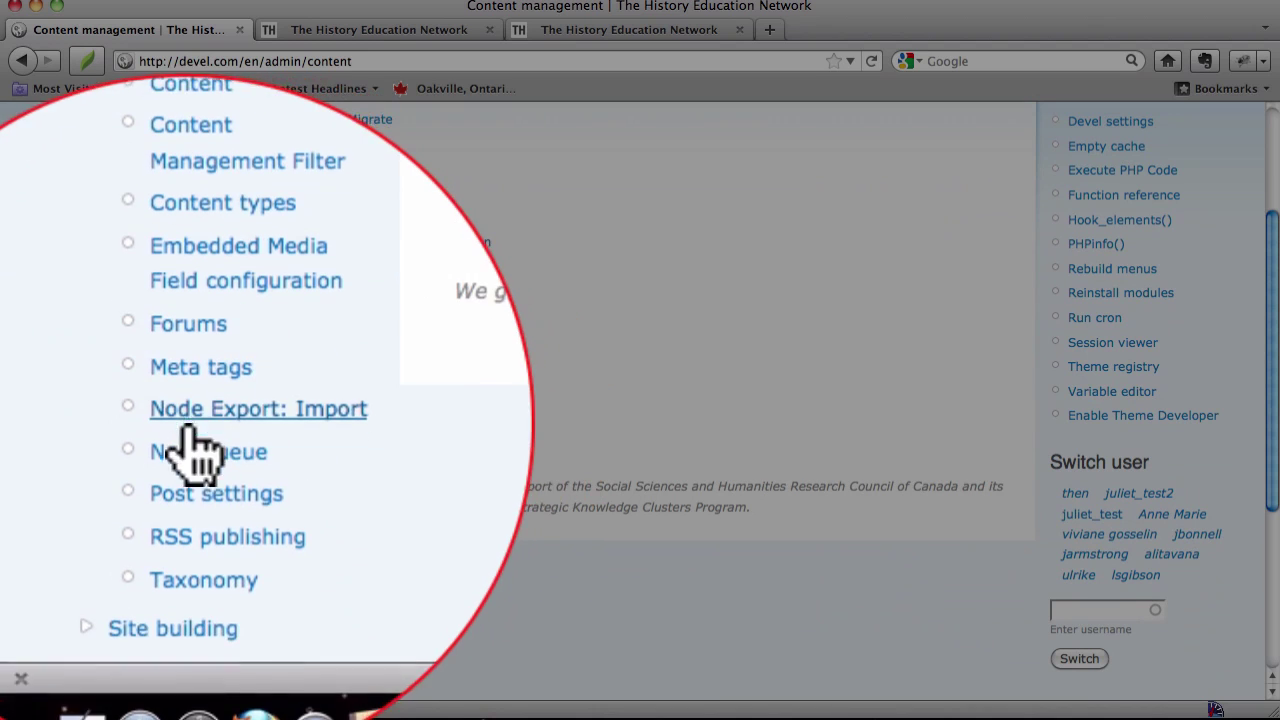
click(204, 436)
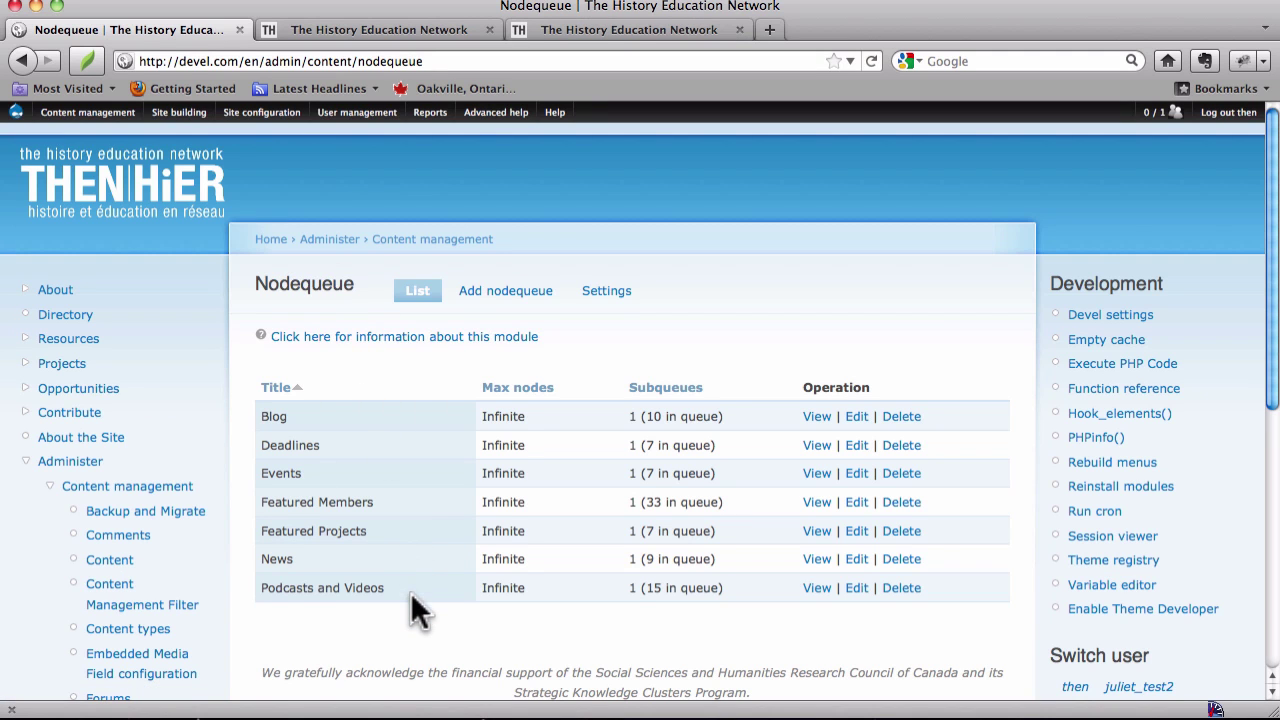
Step: Open Nodequeue's List page again through the Content management shortcuts
mouse_move(96, 128)
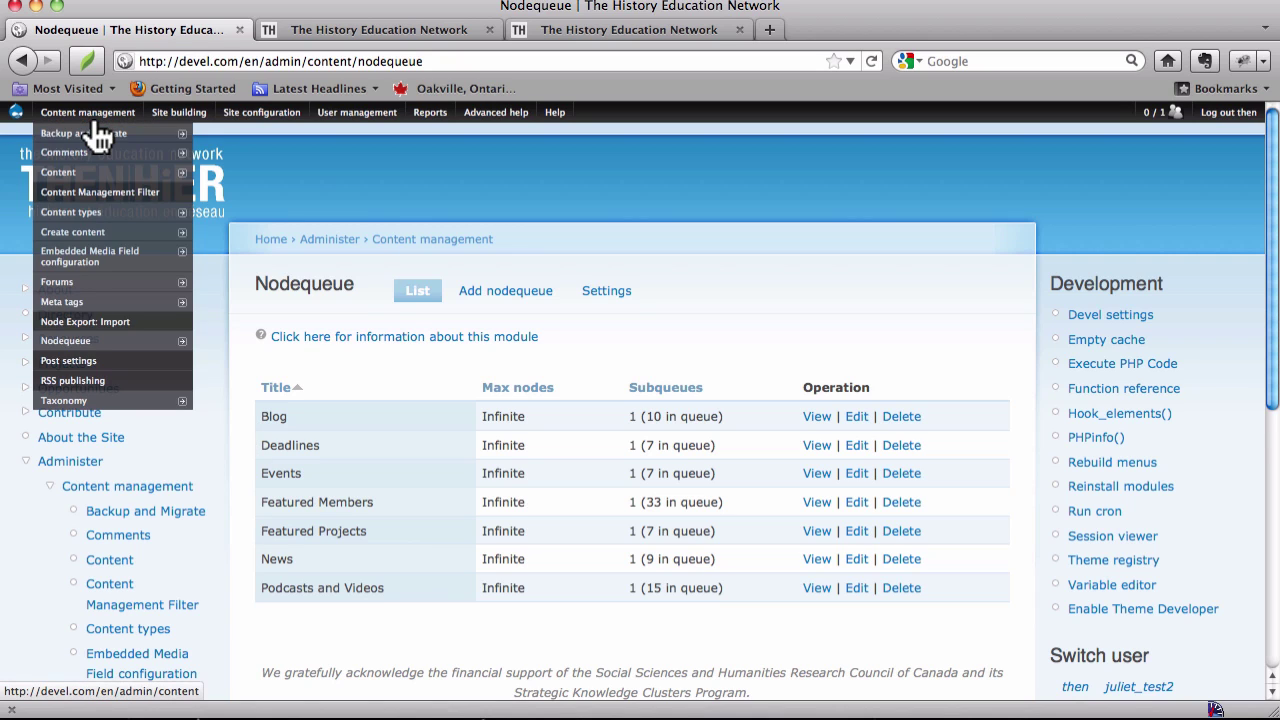
mouse_move(110, 348)
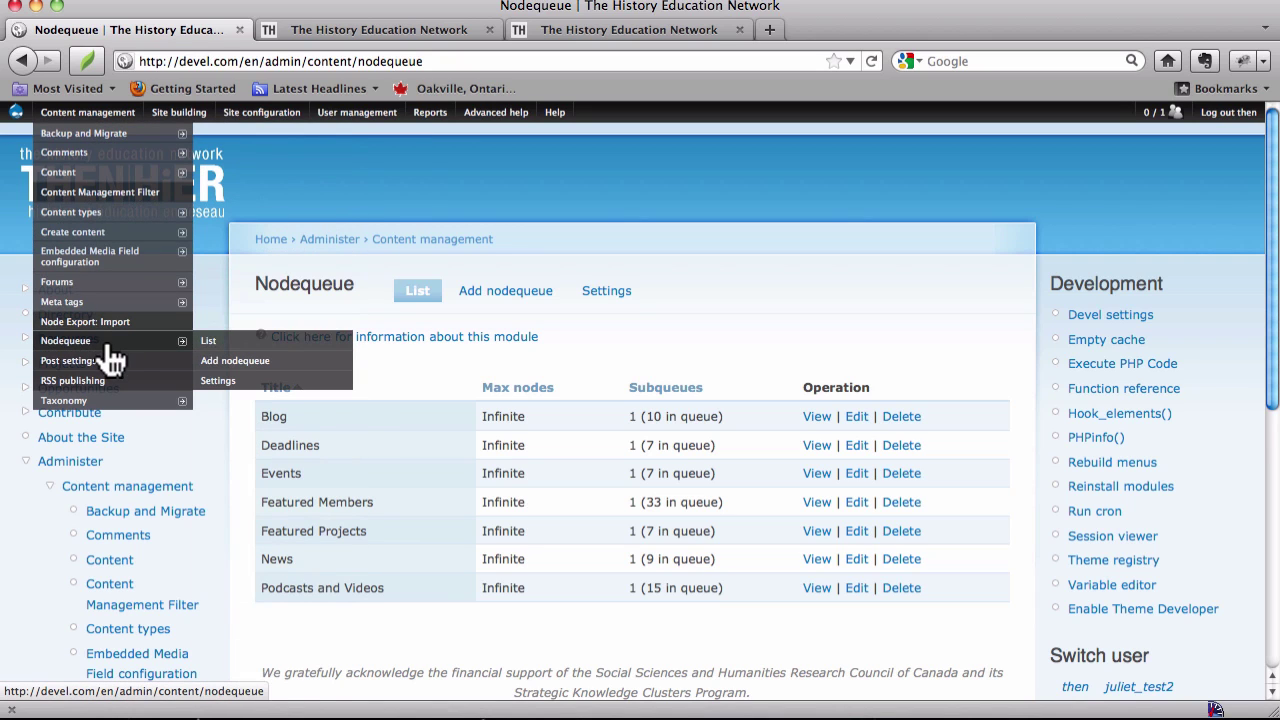
click(248, 343)
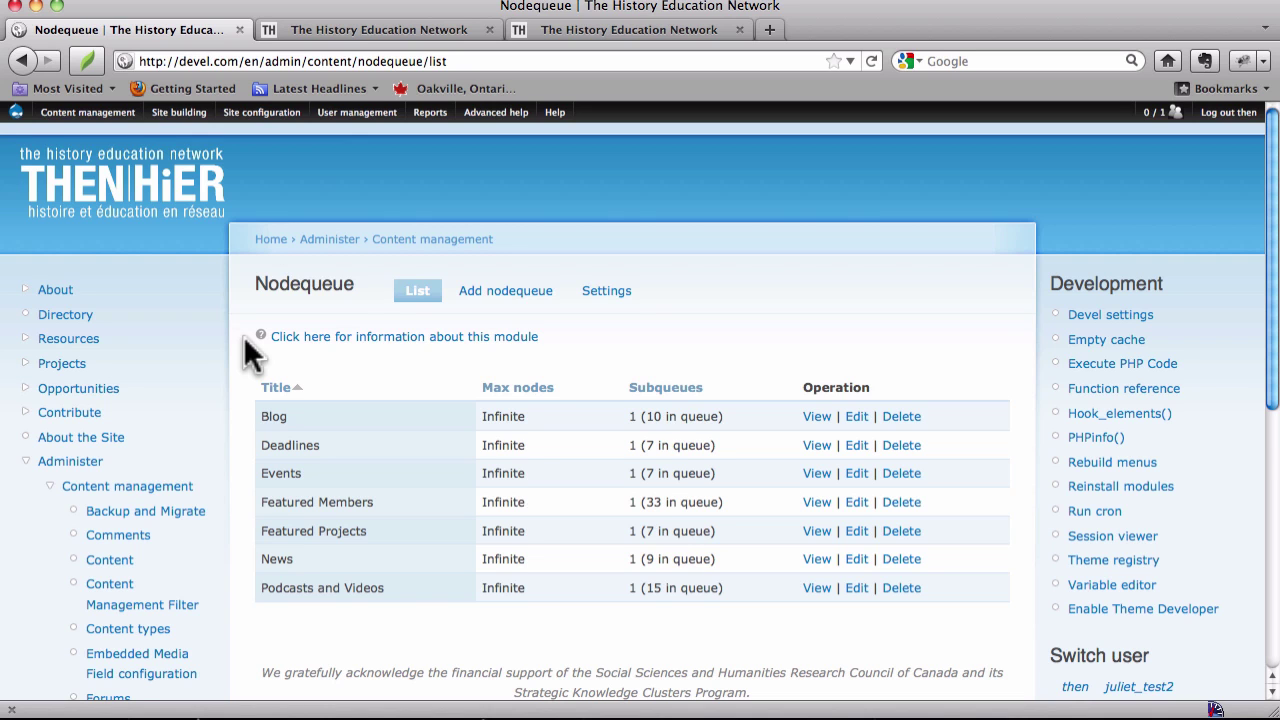
Step: View the Blog queue's nodes and go back to the Nodequeue overview
scroll(243, 340, down, 5)
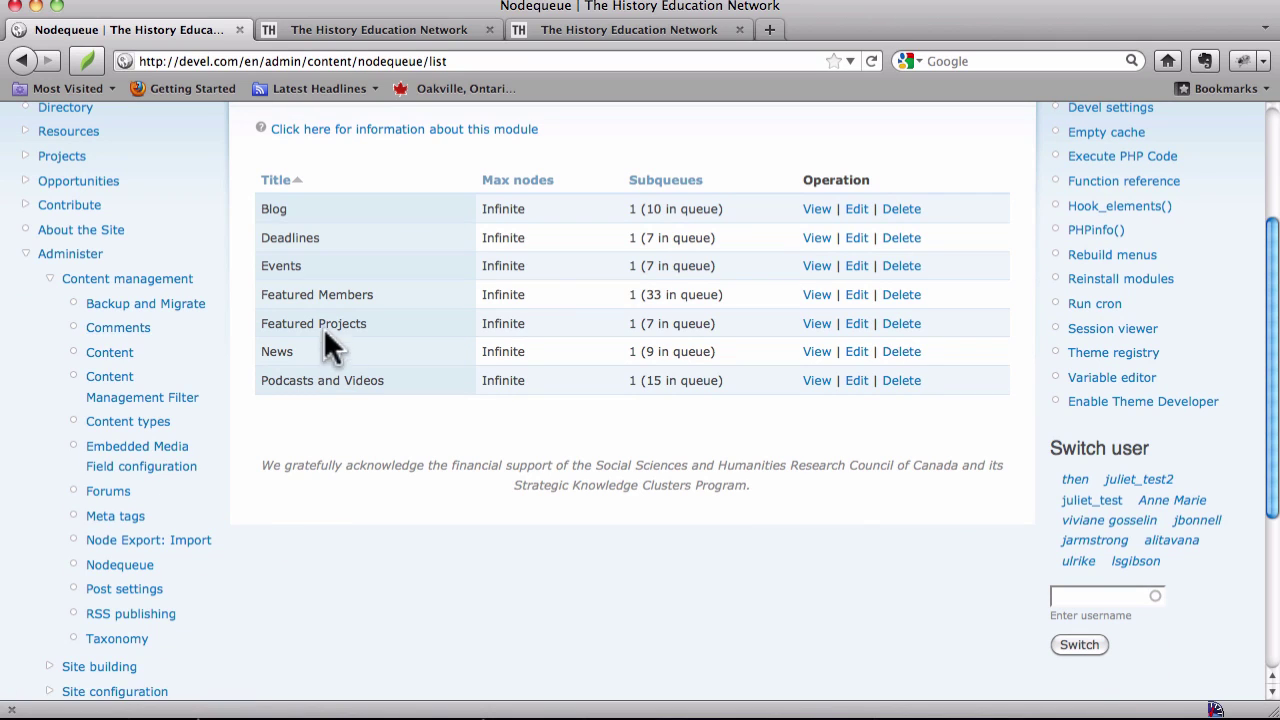
click(816, 210)
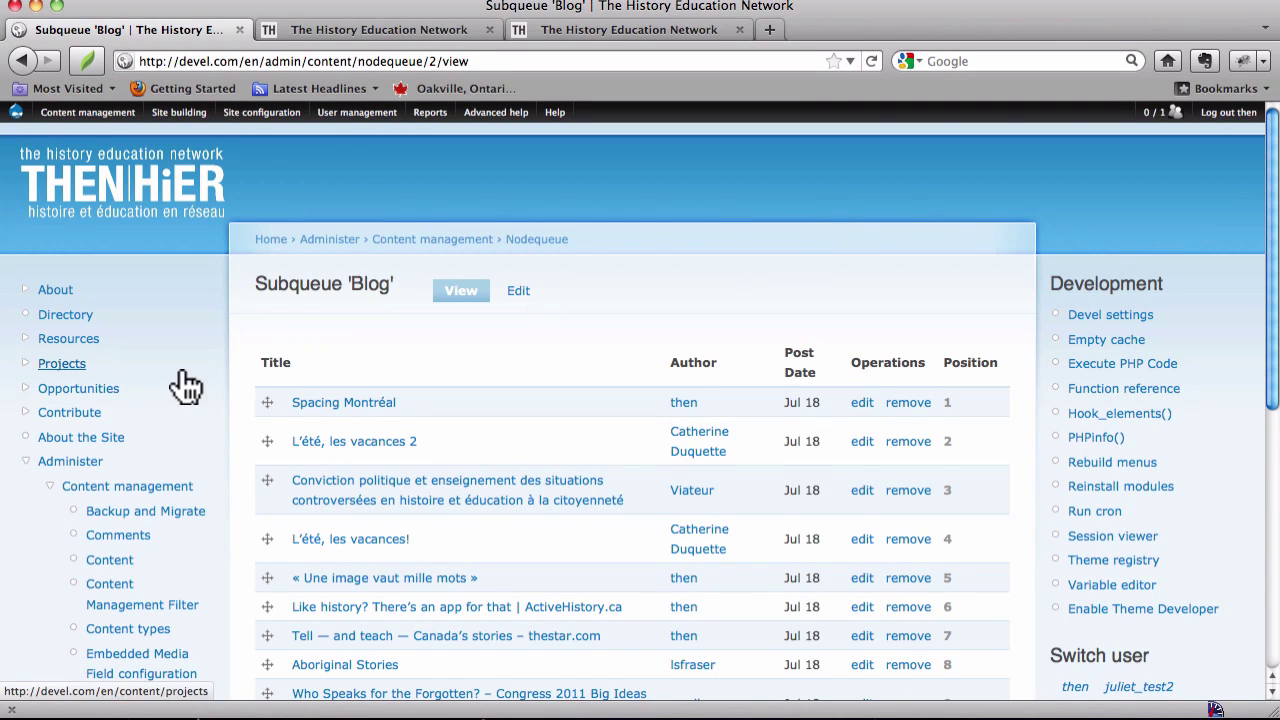
scroll(180, 386, down, 5)
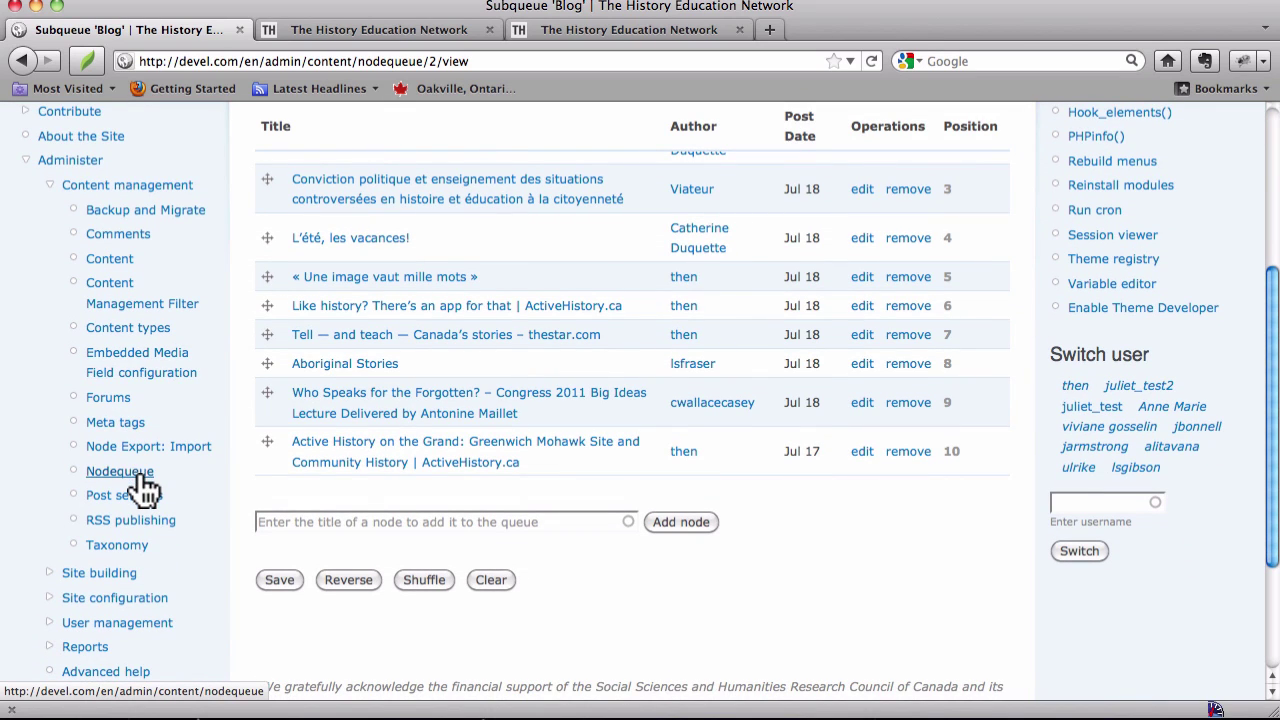
click(141, 474)
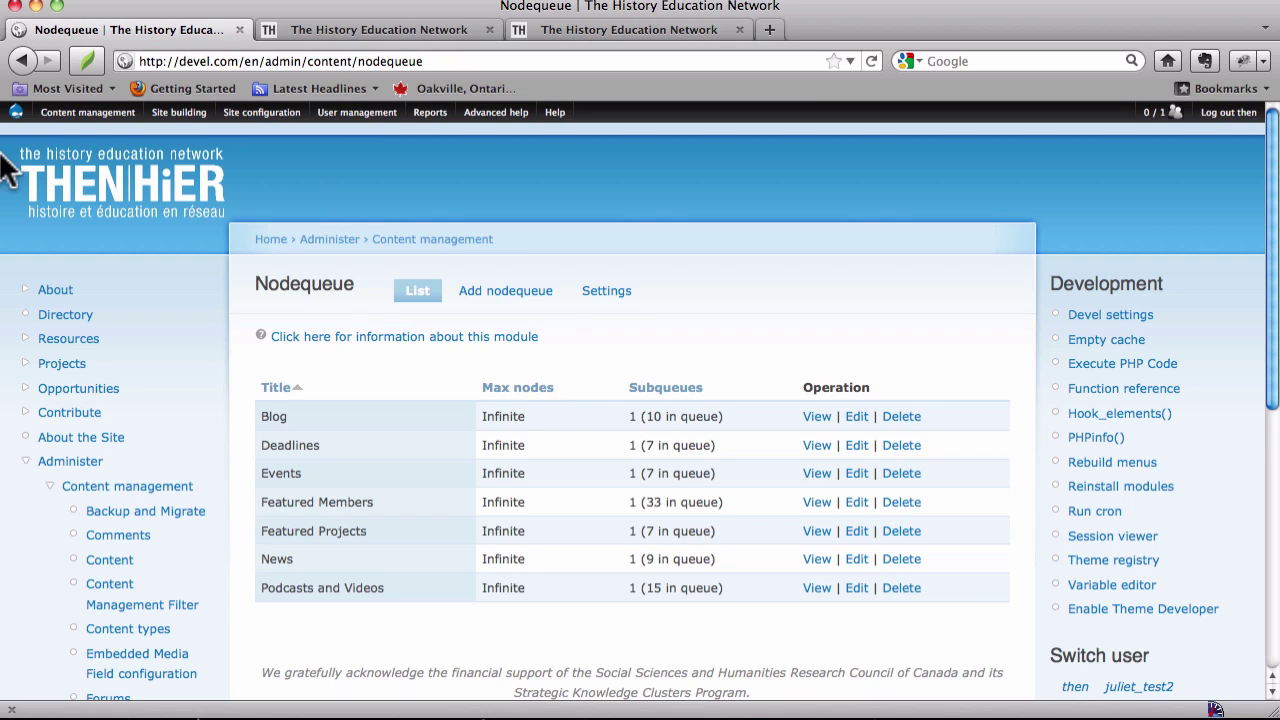
Step: Return to the site's front page, open the Content list from Content management, and reset its type filter
mouse_move(64, 114)
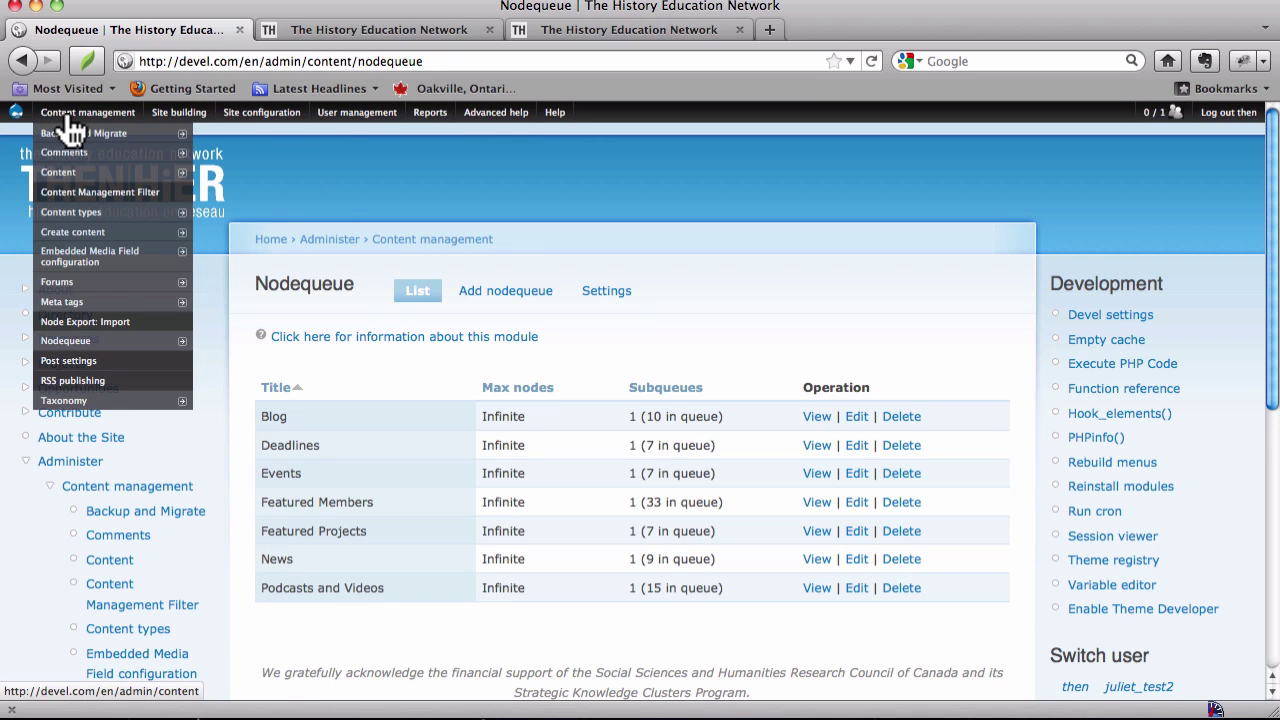
click(30, 199)
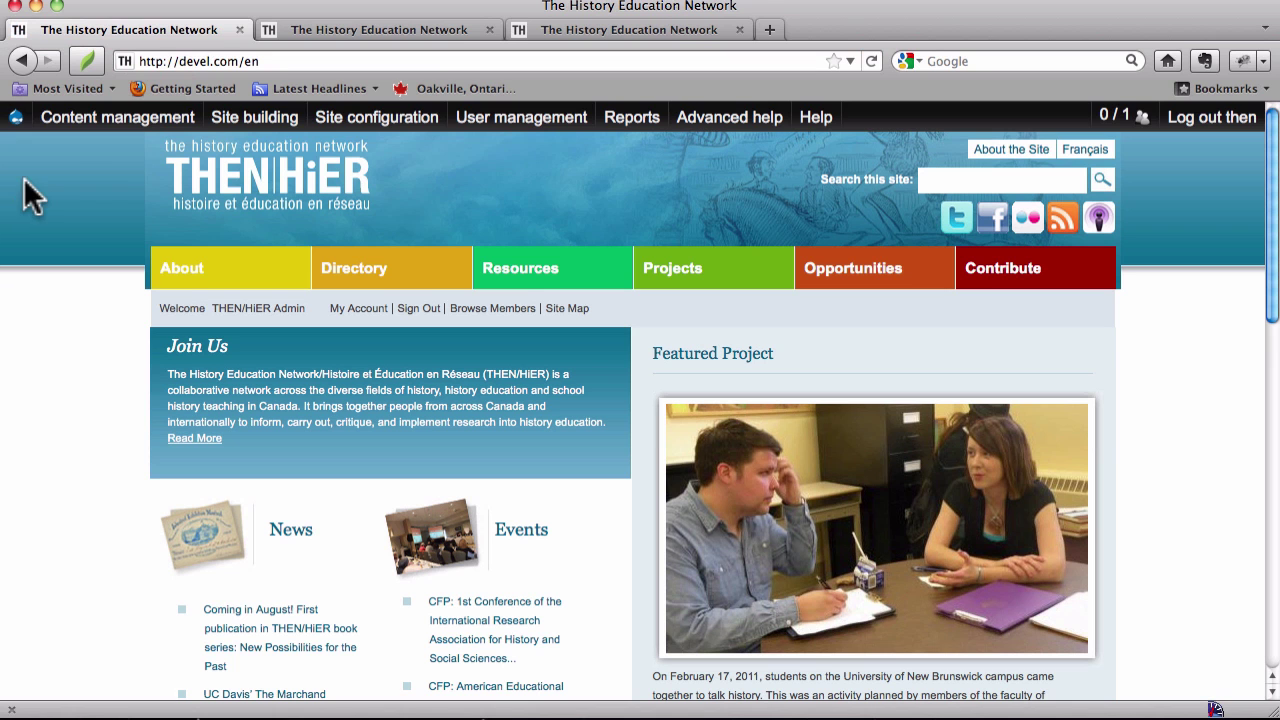
mouse_move(86, 122)
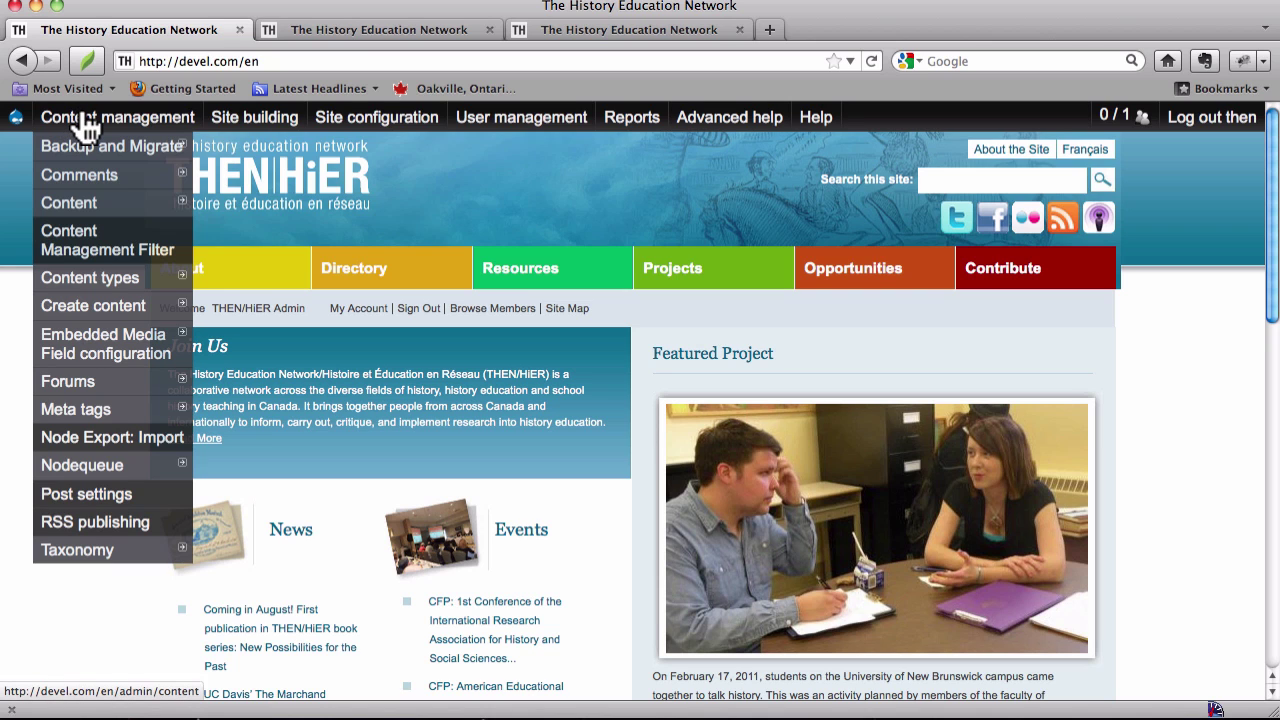
mouse_move(88, 208)
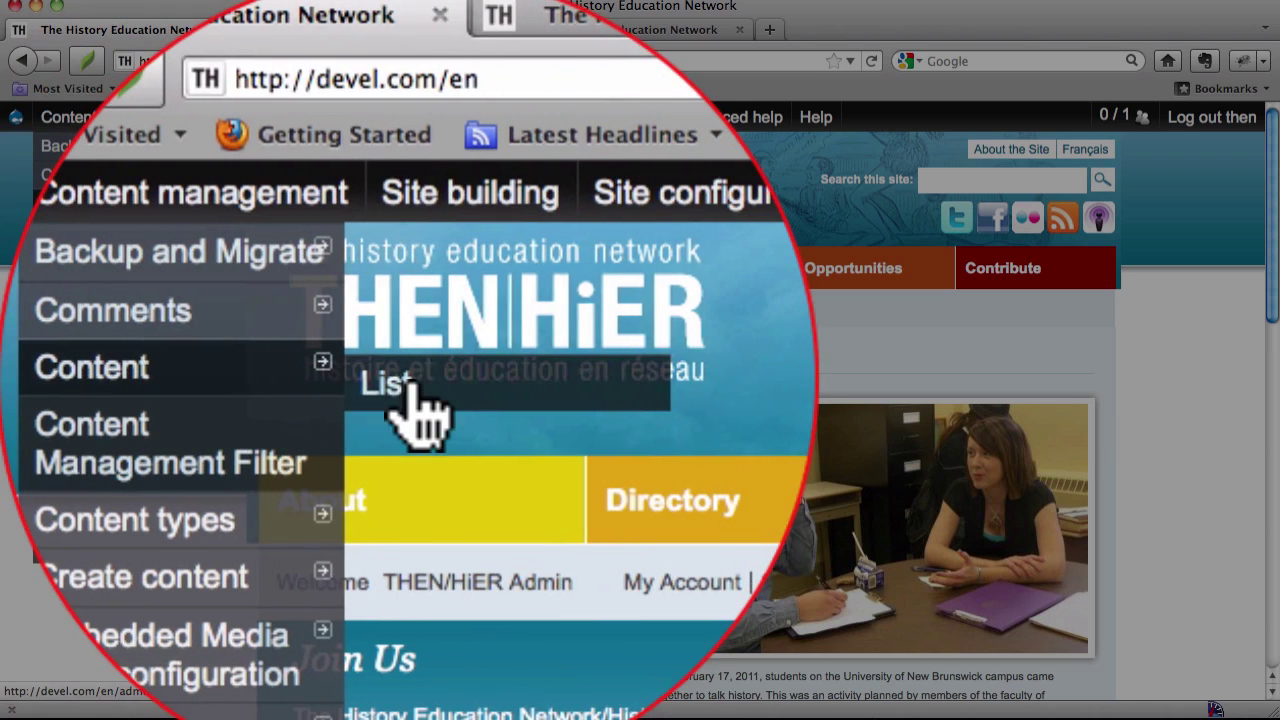
click(220, 212)
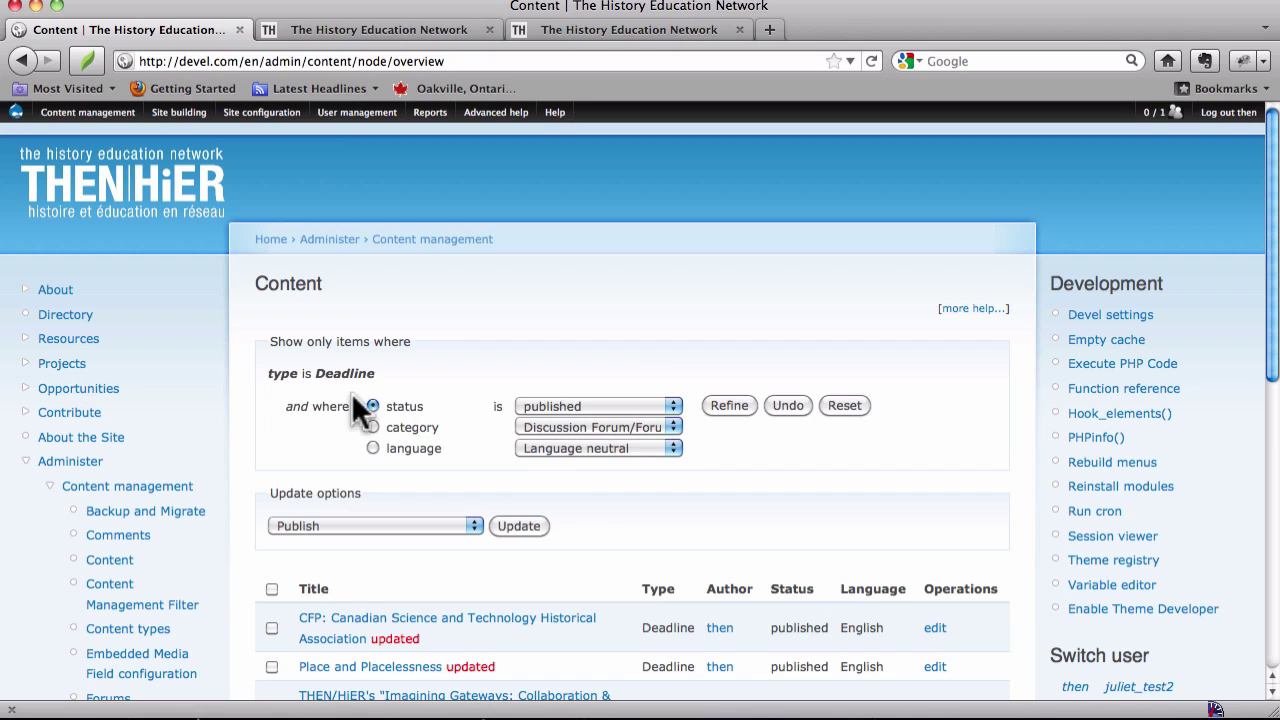
drag(270, 374, 386, 376)
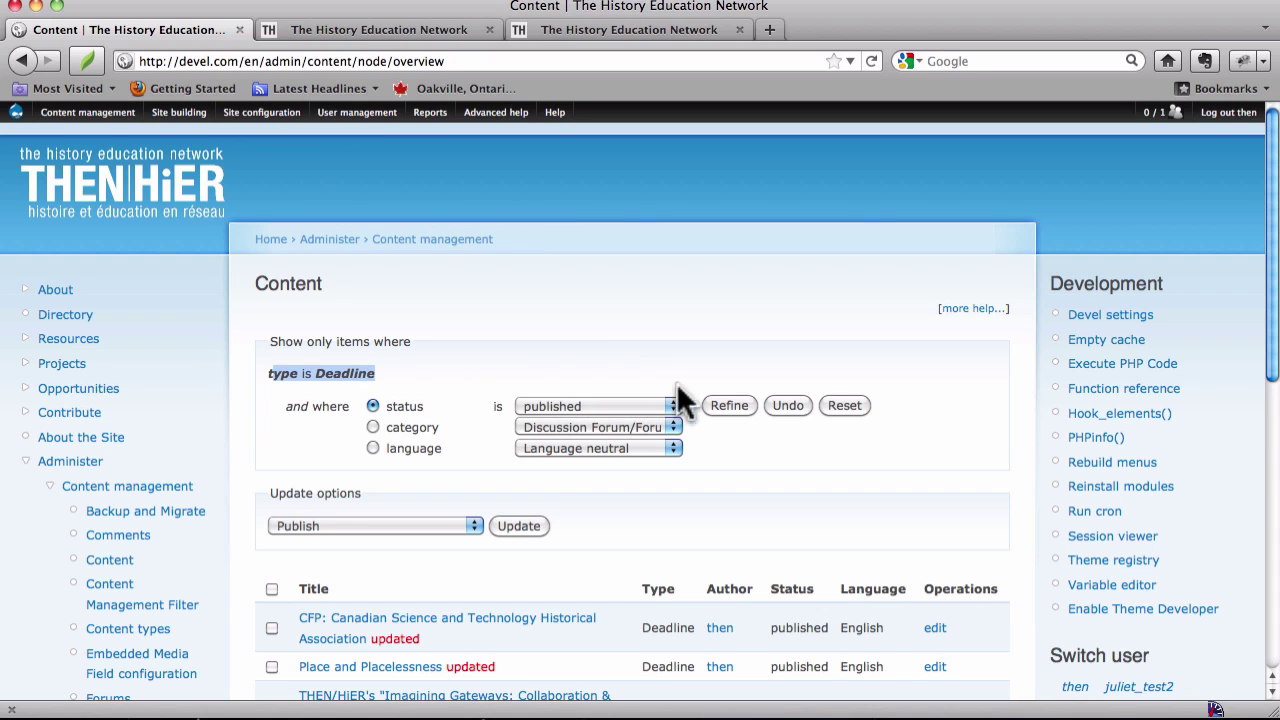
click(844, 404)
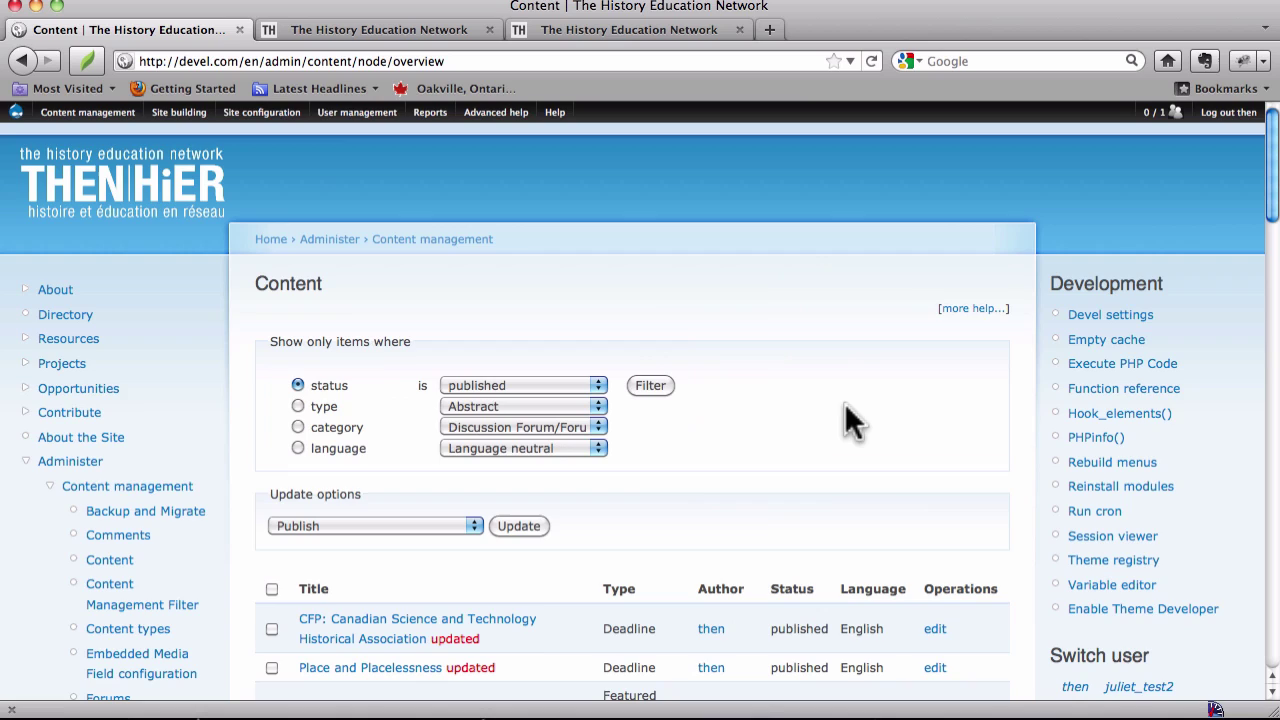
Step: Look through the unfiltered content list down to its page links and return to the filter options
scroll(844, 397, down, 15)
scroll(844, 373, up, 15)
scroll(738, 406, down, 20)
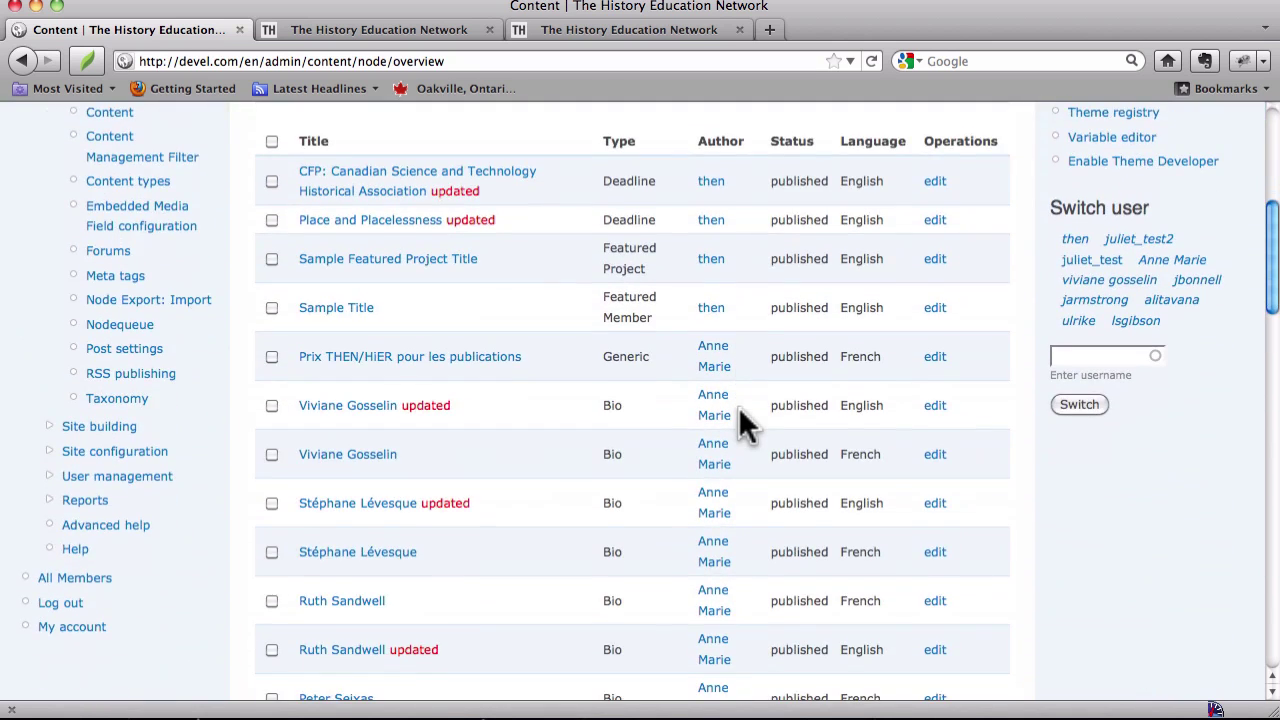
scroll(738, 406, down, 15)
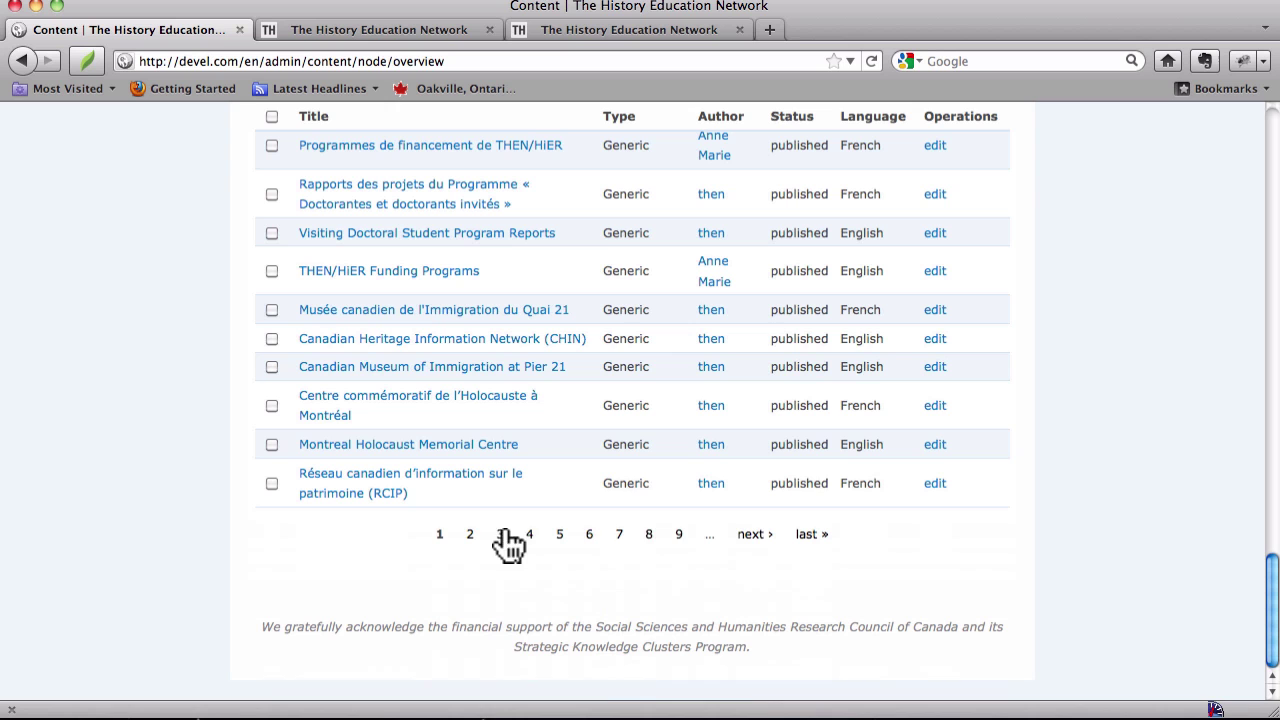
scroll(686, 551, up, 10)
right_click(677, 556)
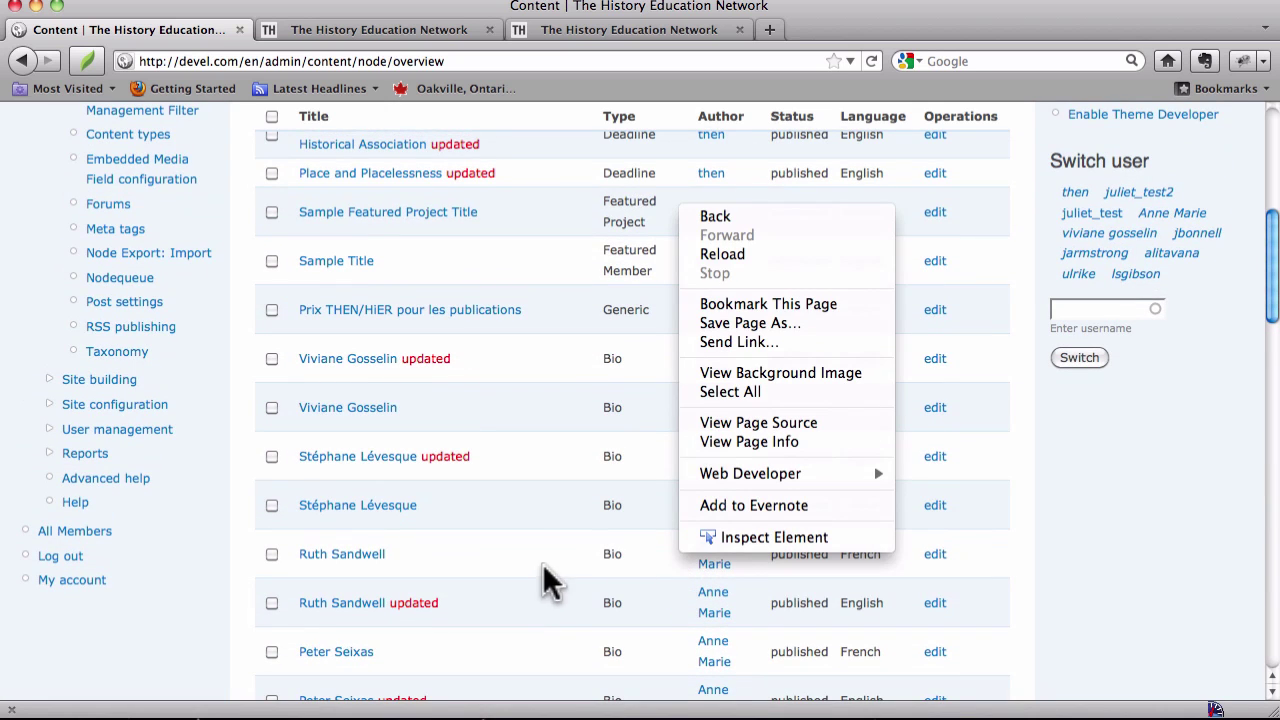
click(538, 366)
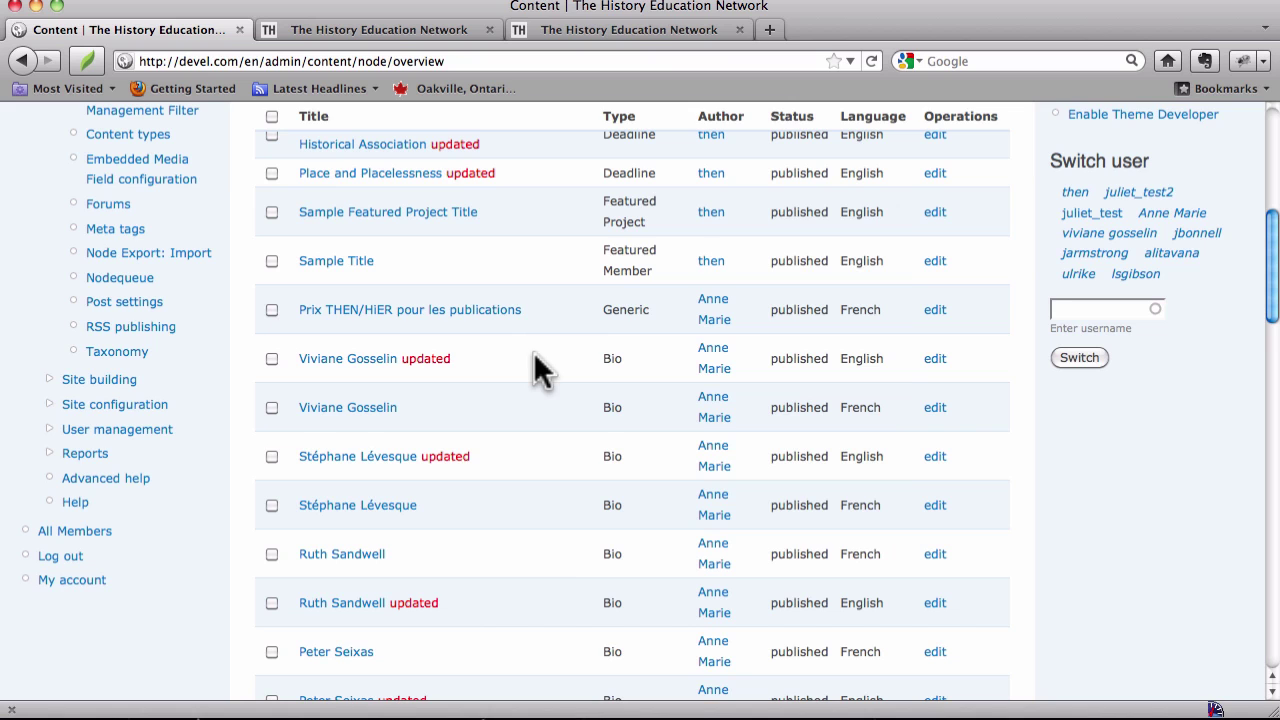
scroll(538, 368, up, 5)
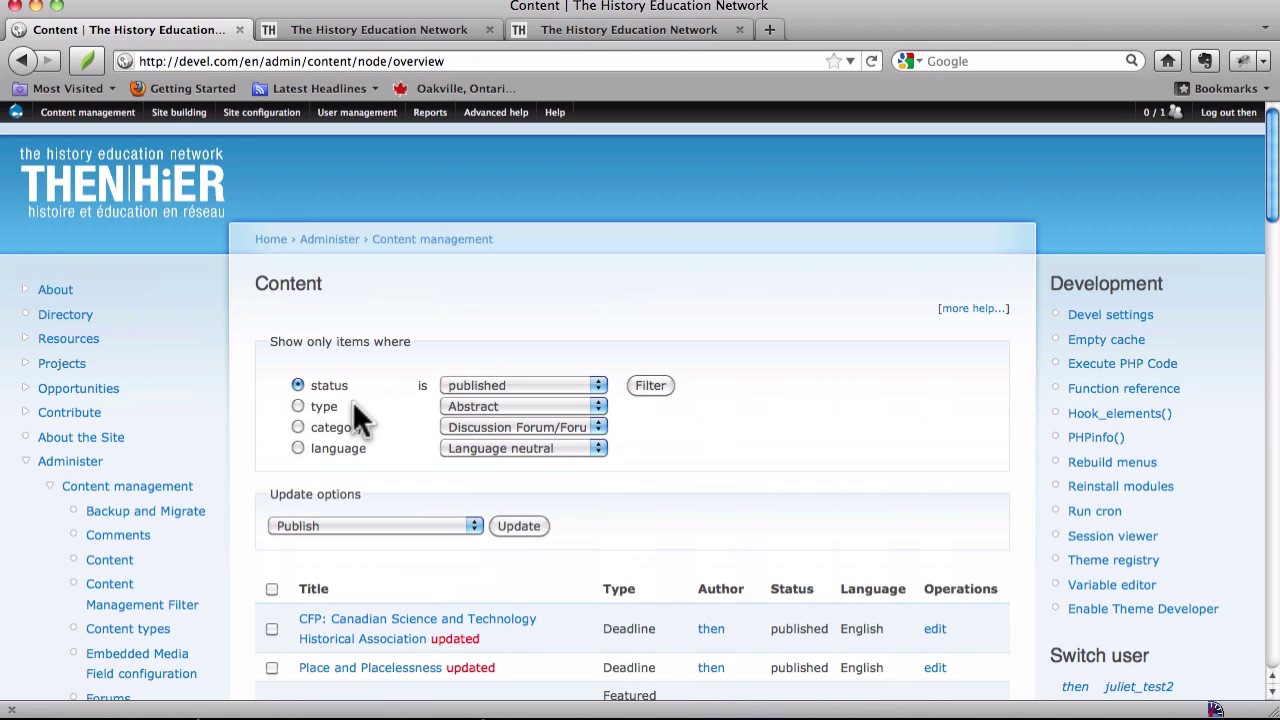
Step: Filter the content list to show only items of type Homepage
click(298, 406)
click(494, 401)
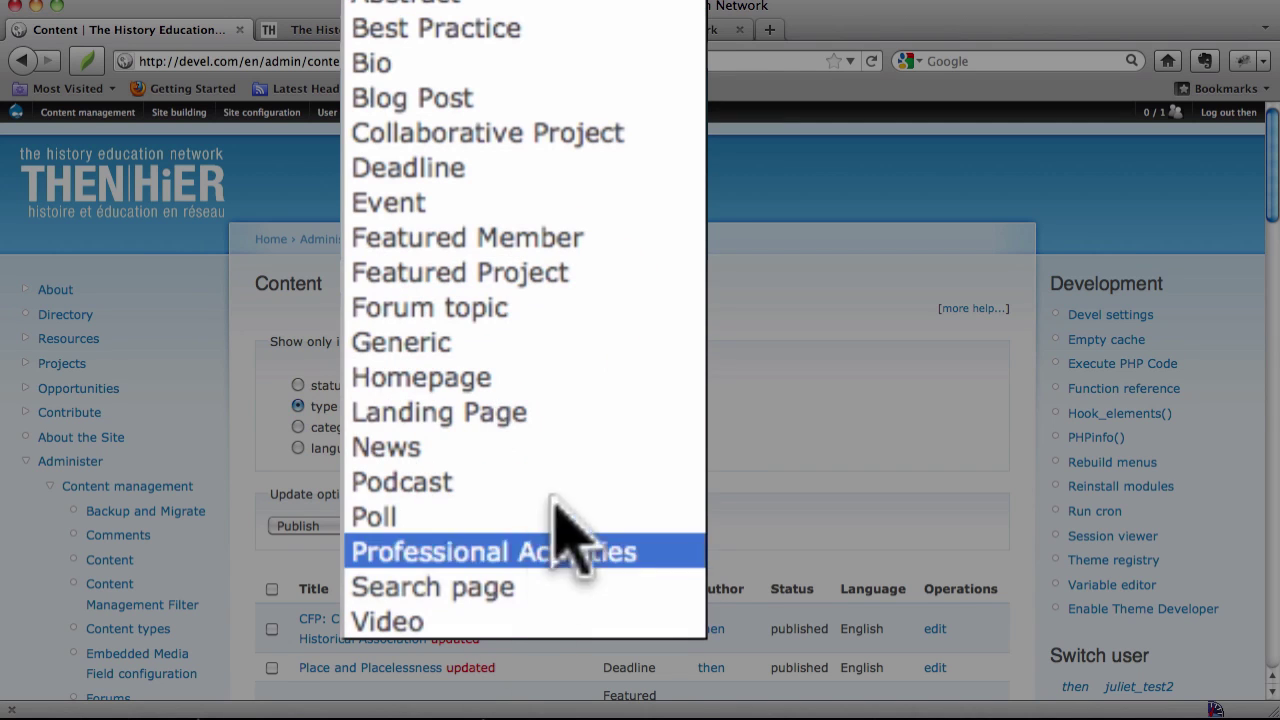
click(542, 380)
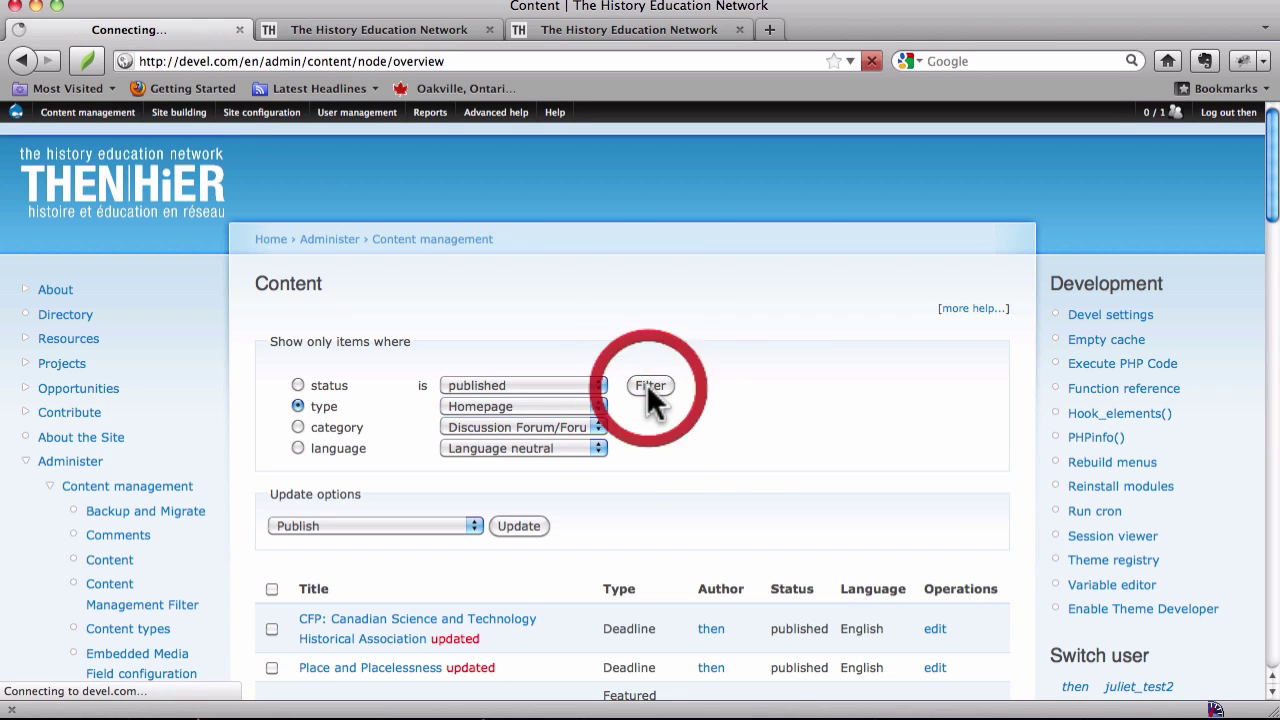
scroll(646, 385, down, 3)
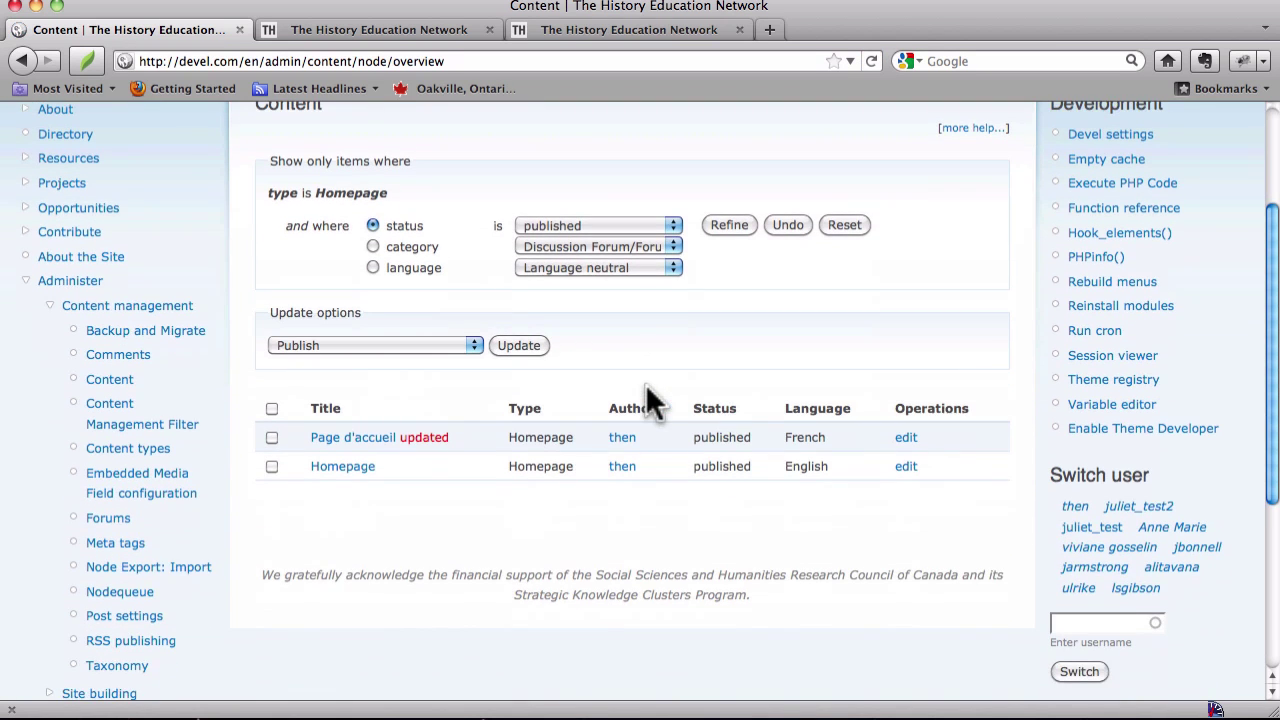
Step: Open the English Homepage node and look through its introduction, featured items and feed sections
click(364, 472)
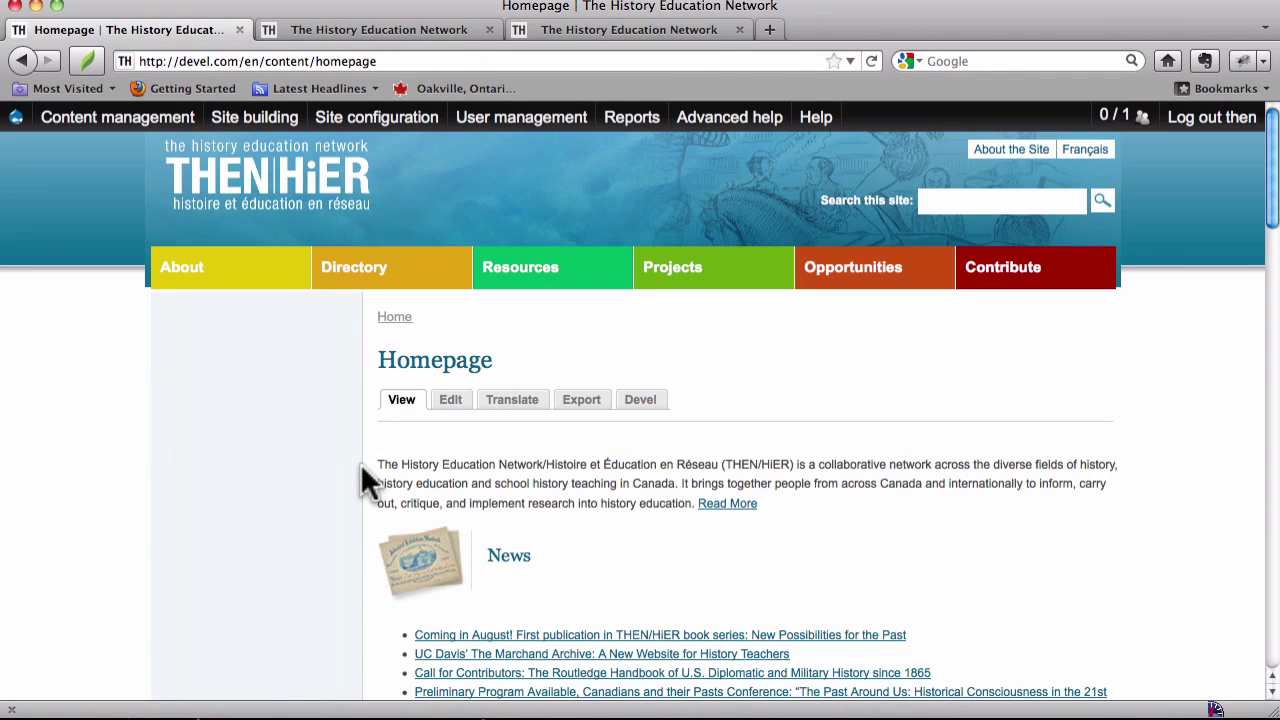
scroll(551, 457, down, 4)
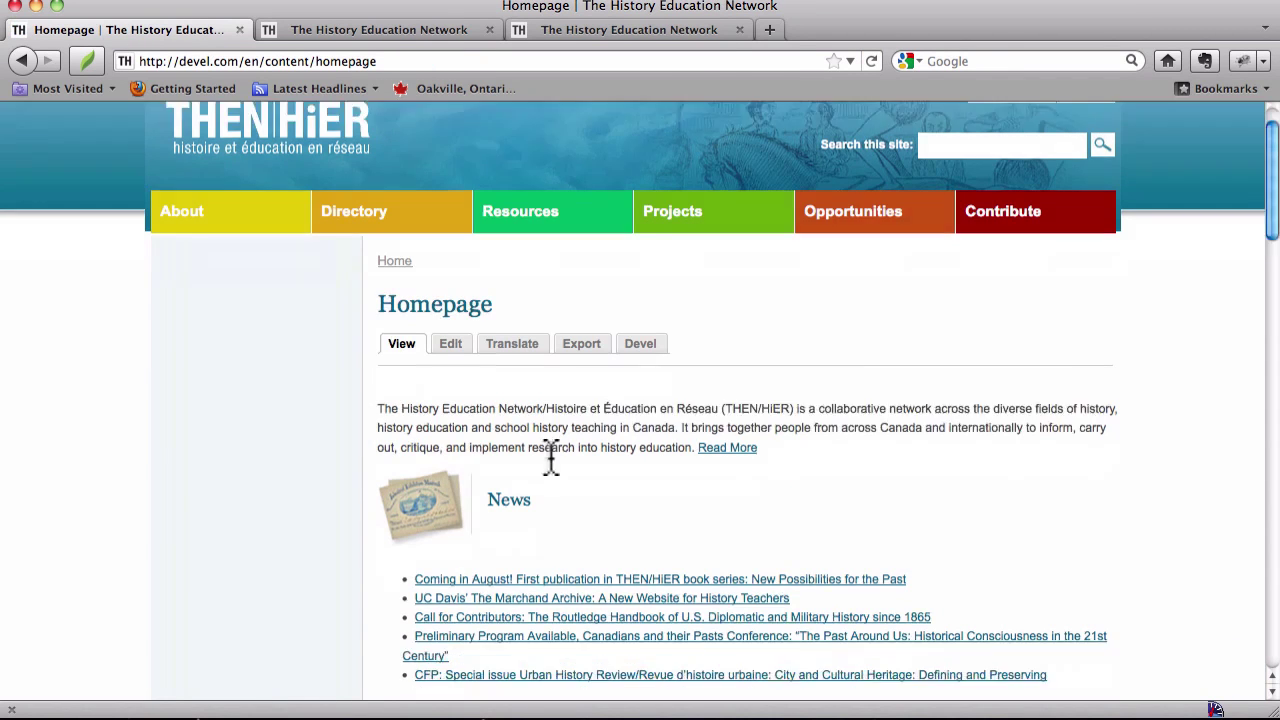
scroll(550, 450, up, 4)
scroll(550, 460, down, 10)
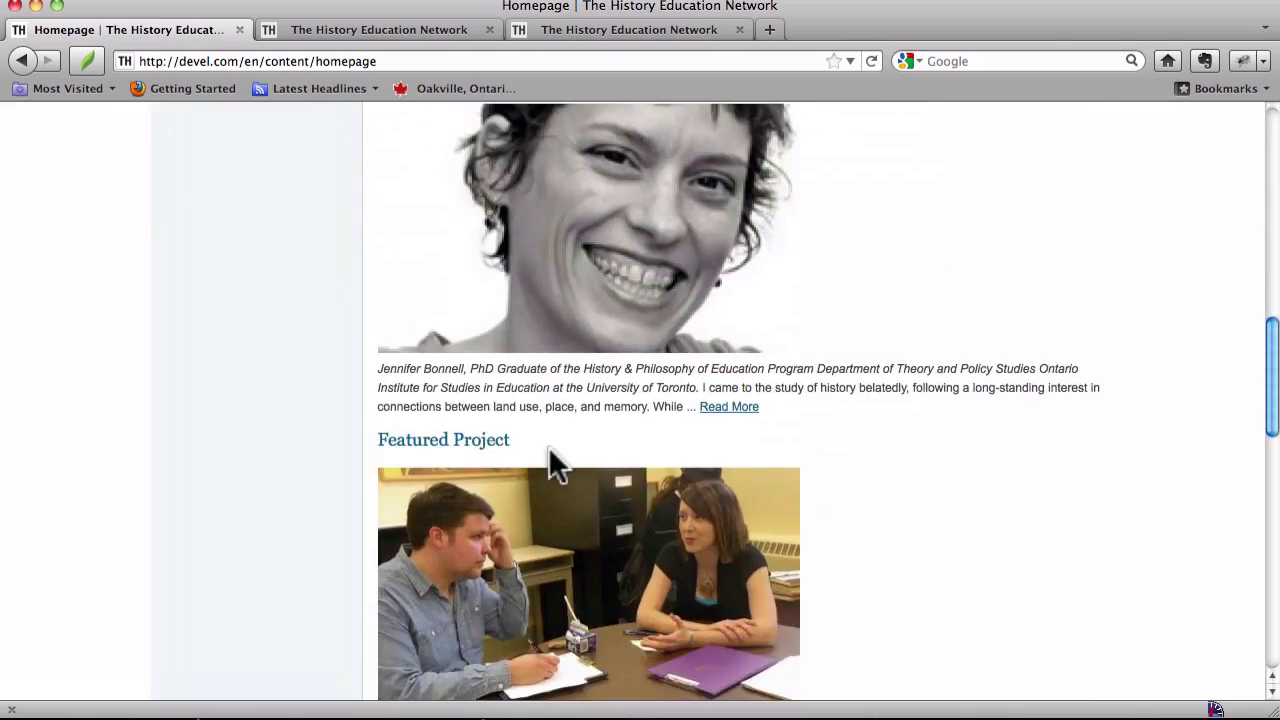
scroll(551, 465, up, 10)
scroll(551, 460, down, 10)
scroll(551, 462, down, 8)
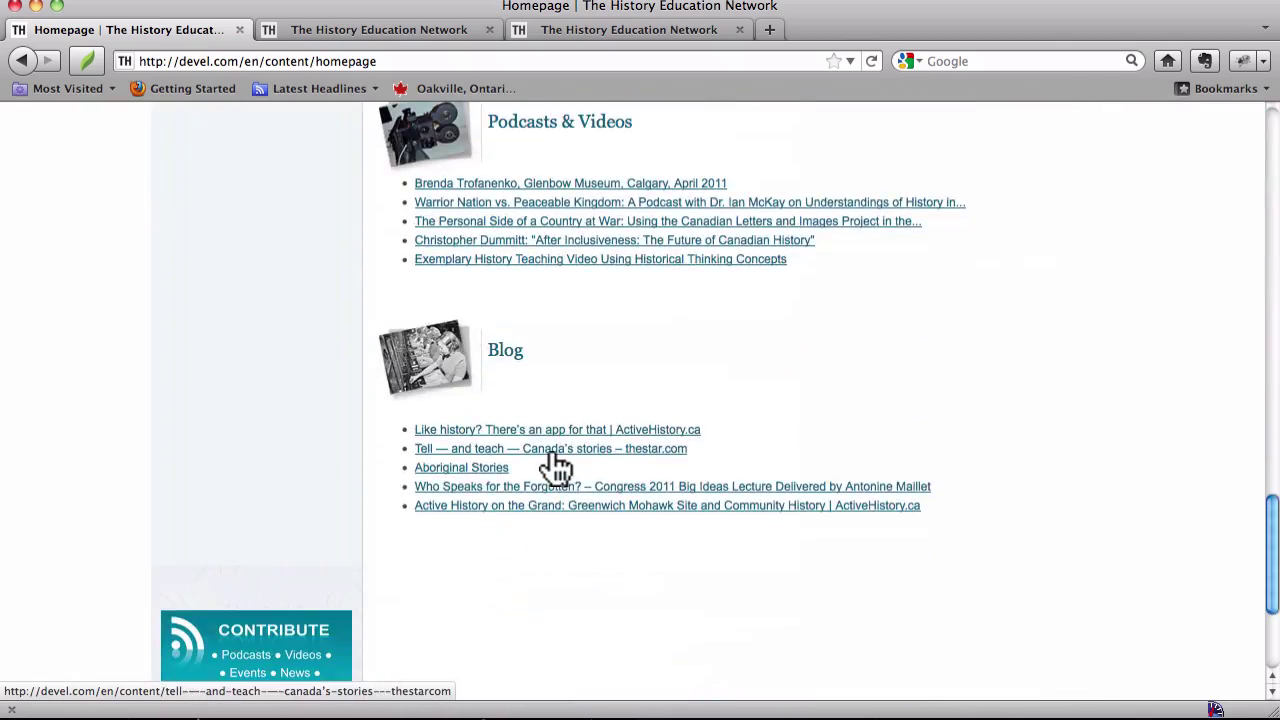
scroll(551, 462, up, 12)
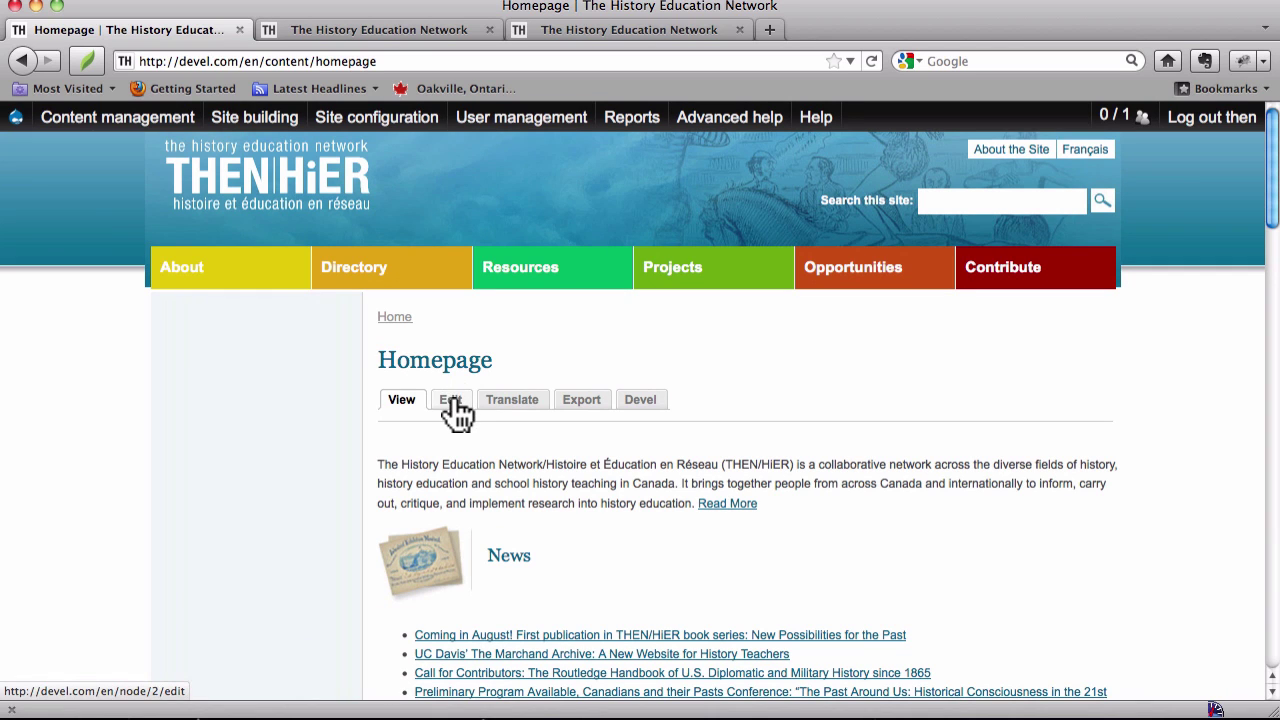
Step: Open the Homepage node for editing and examine its Title and About Title fields
click(452, 403)
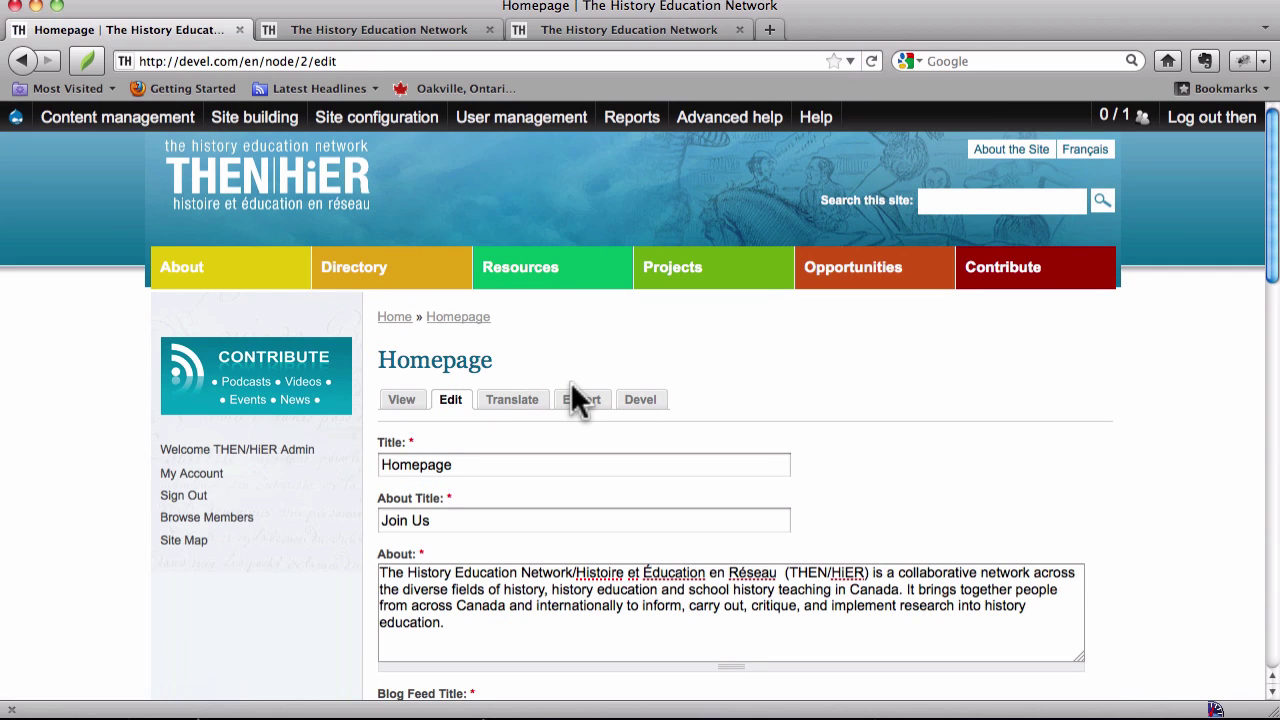
scroll(897, 385, down, 3)
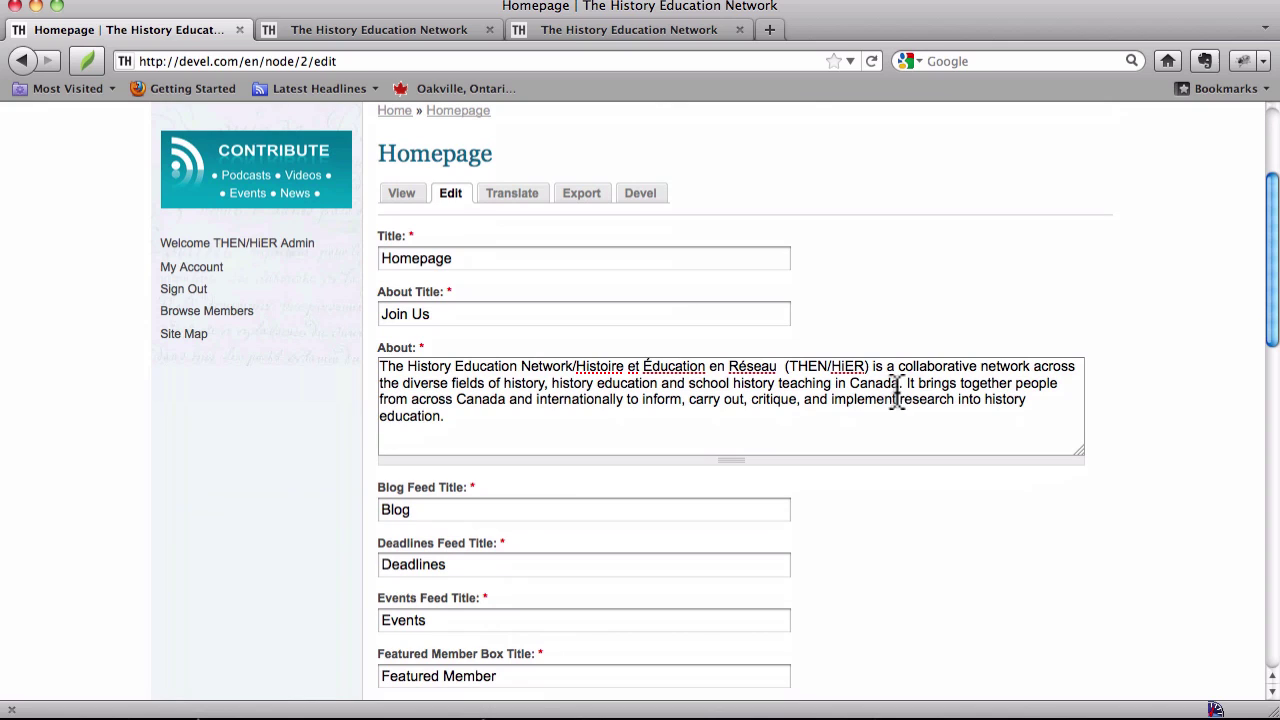
click(472, 263)
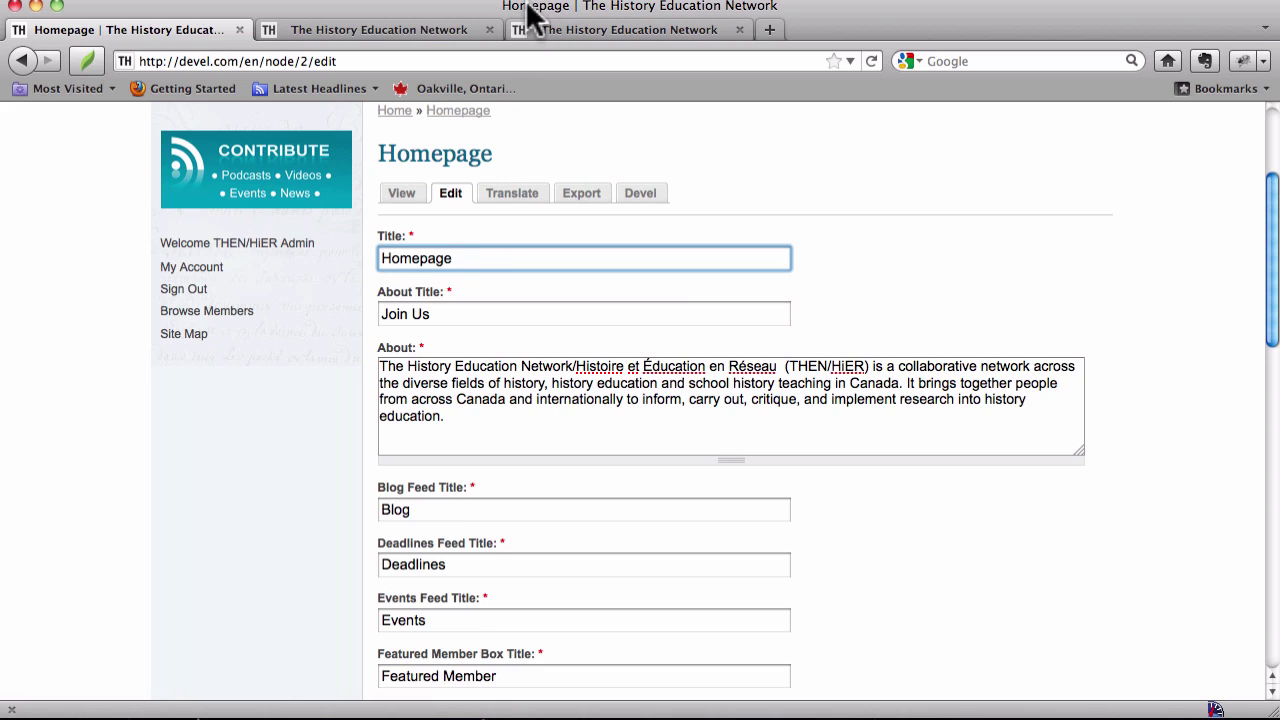
click(448, 315)
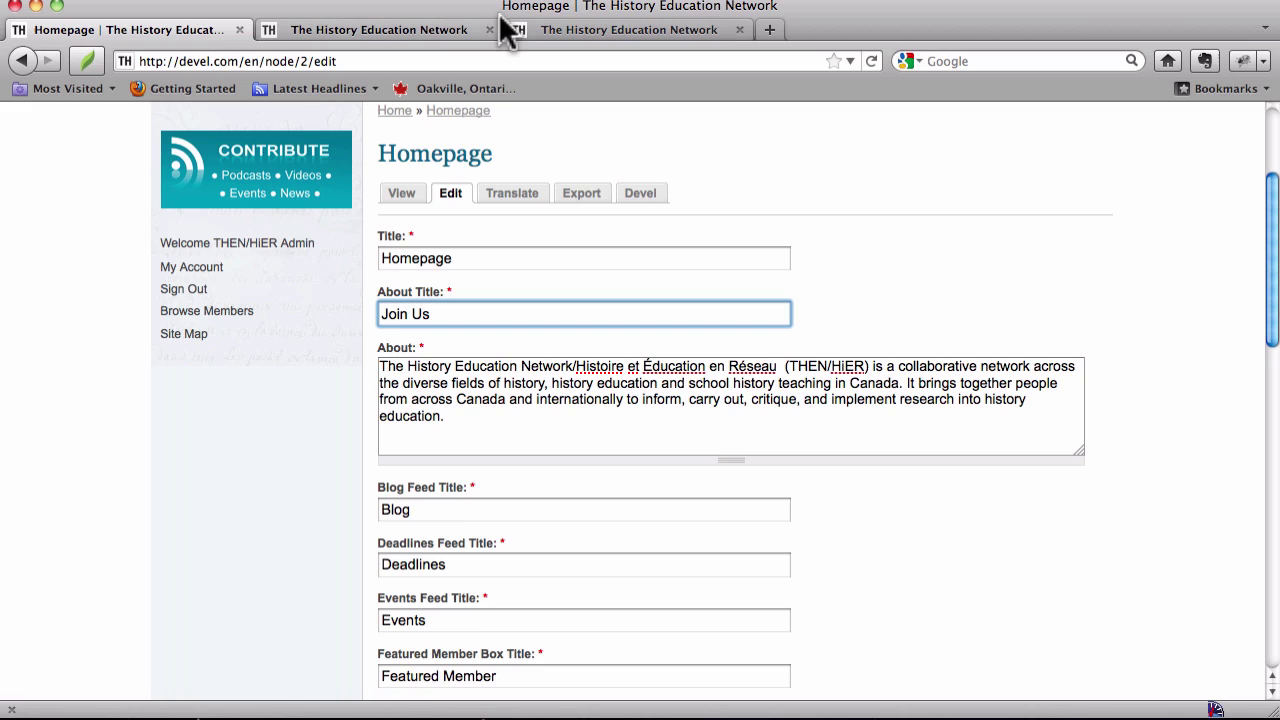
Step: Compare the node's About Title and About text with the Join Us box on the site's front page
click(450, 45)
scroll(410, 240, up, 5)
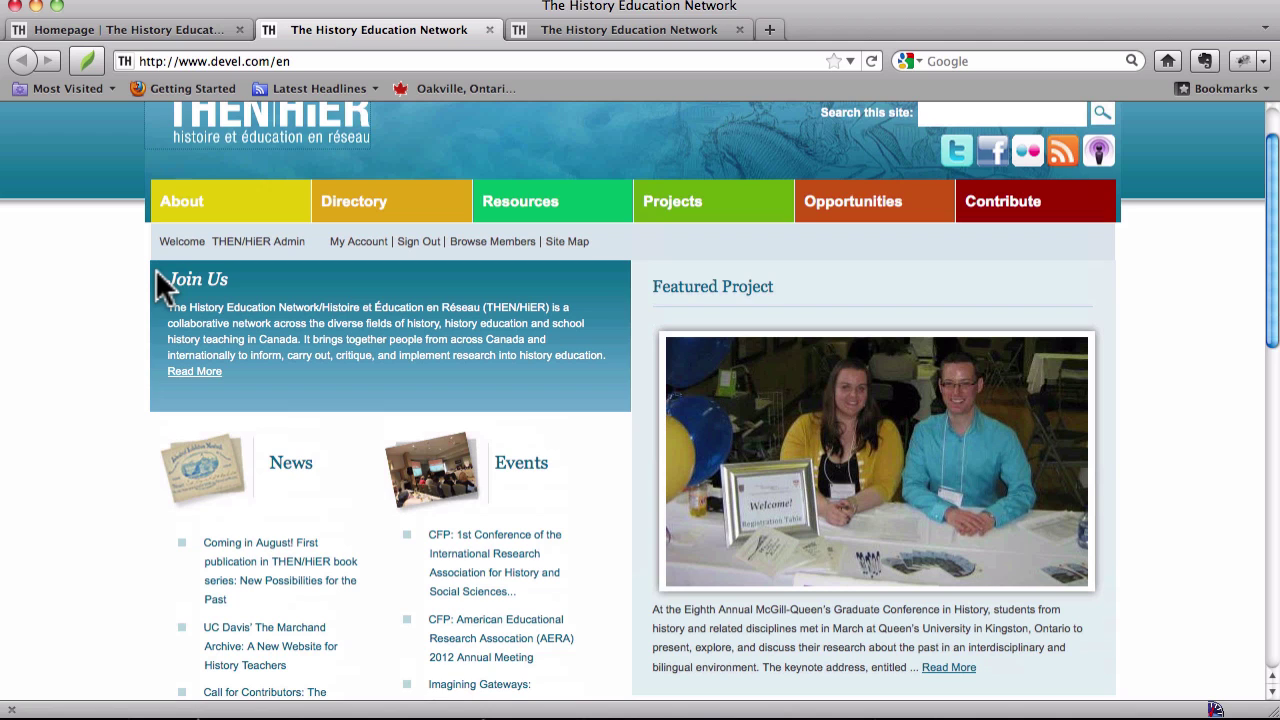
click(182, 30)
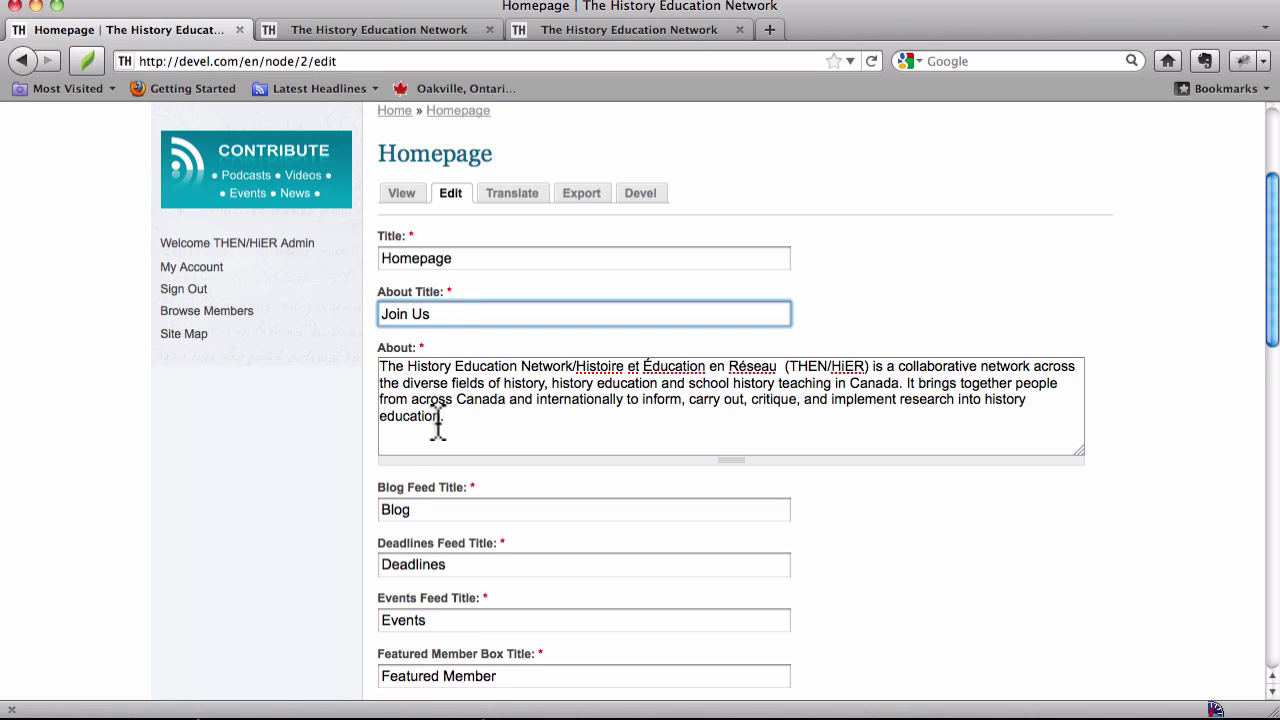
click(328, 30)
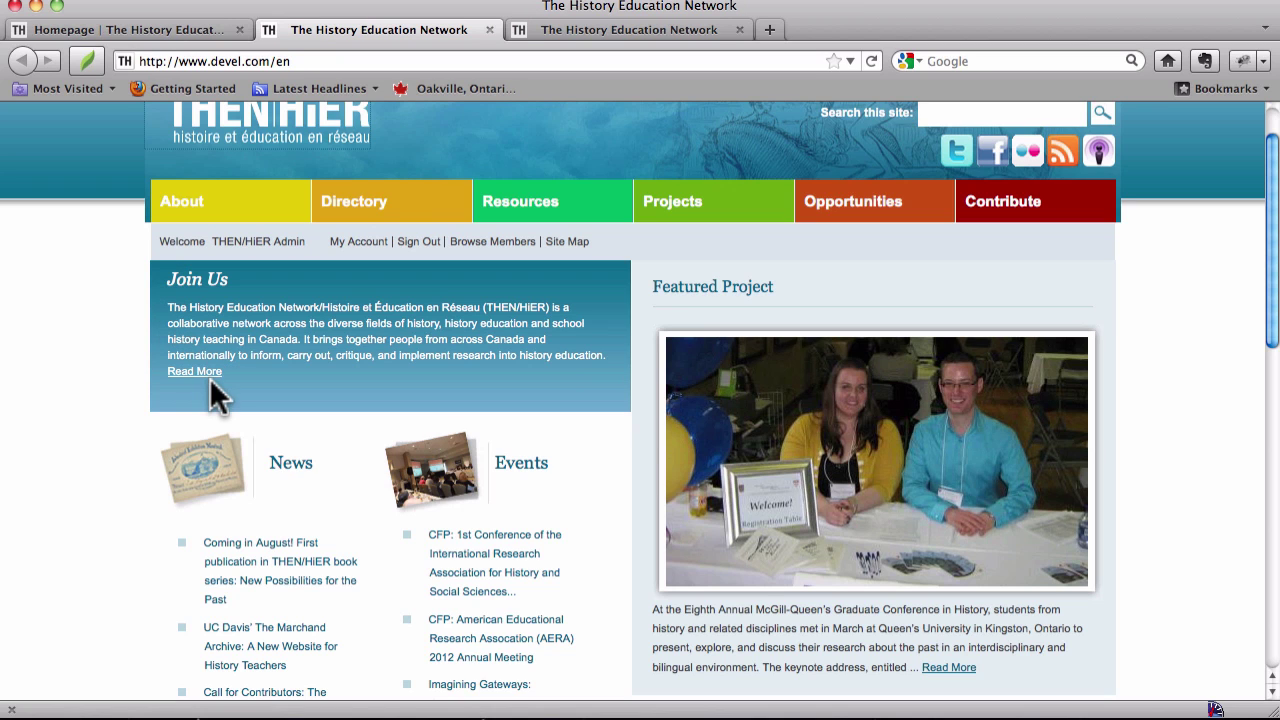
click(122, 29)
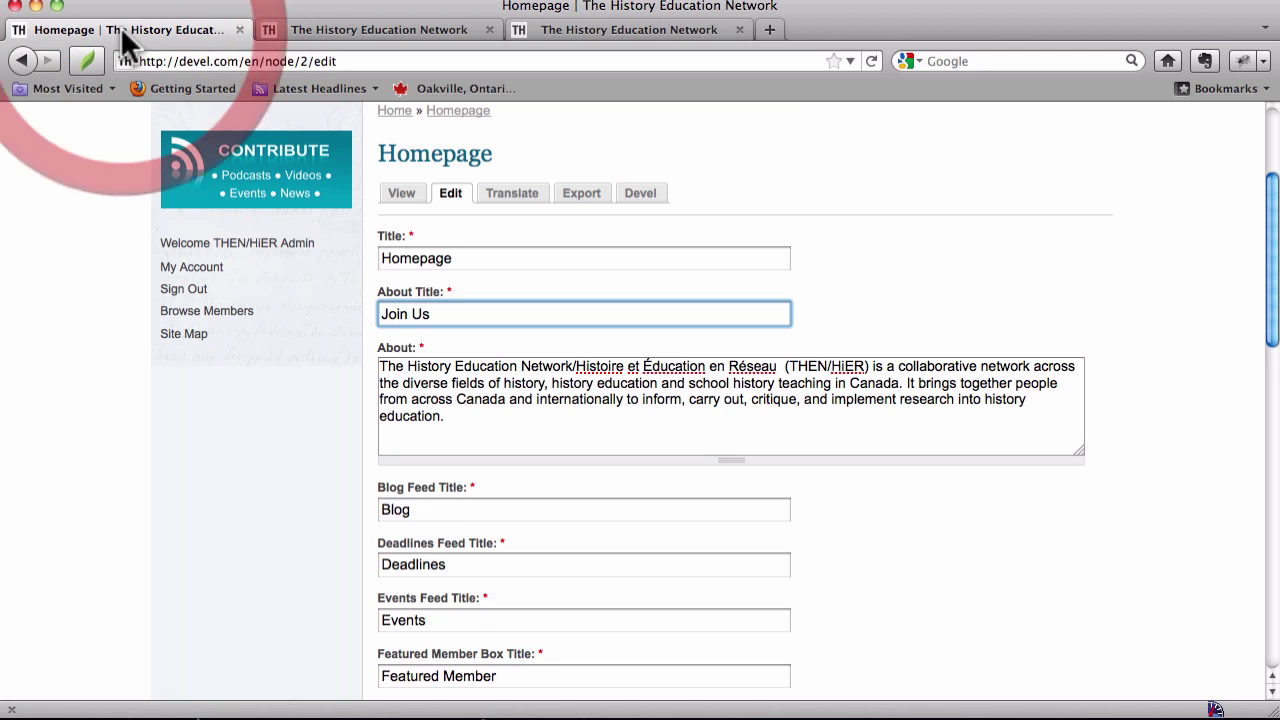
Step: Compare the node's feed title fields with the feed headings on the front page, including Deadlines and Blog
scroll(684, 384, down, 4)
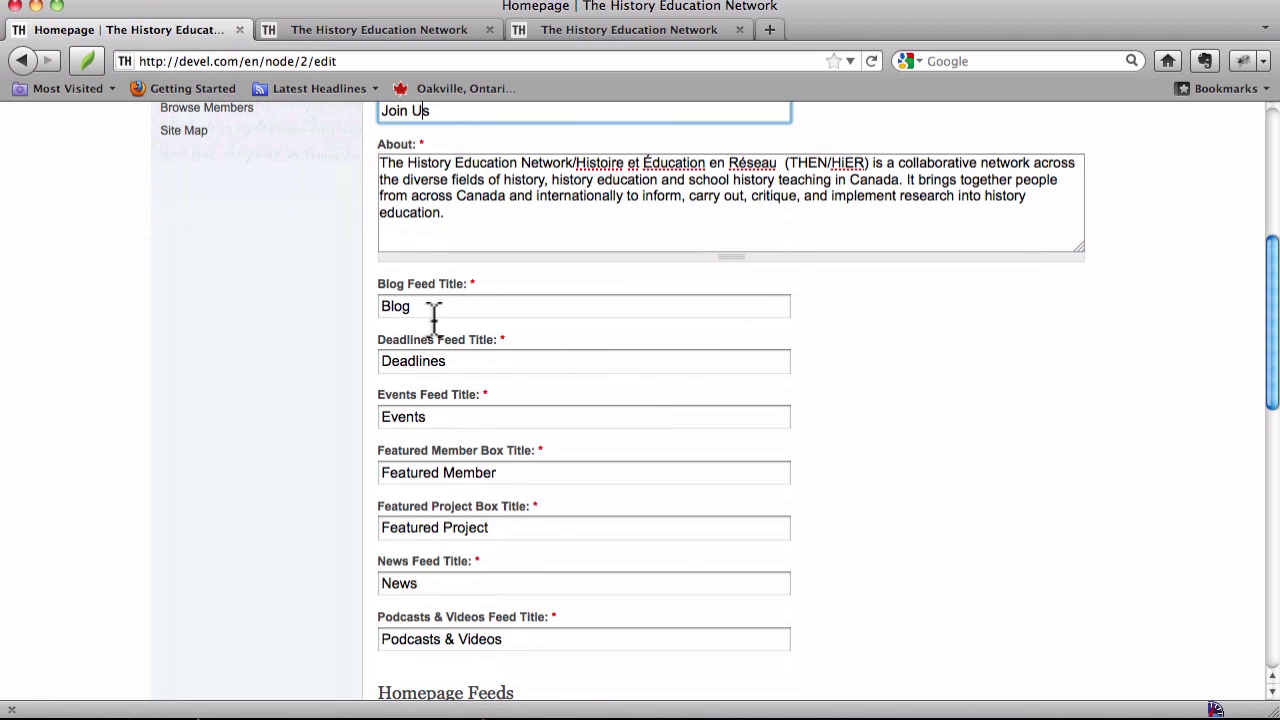
click(371, 29)
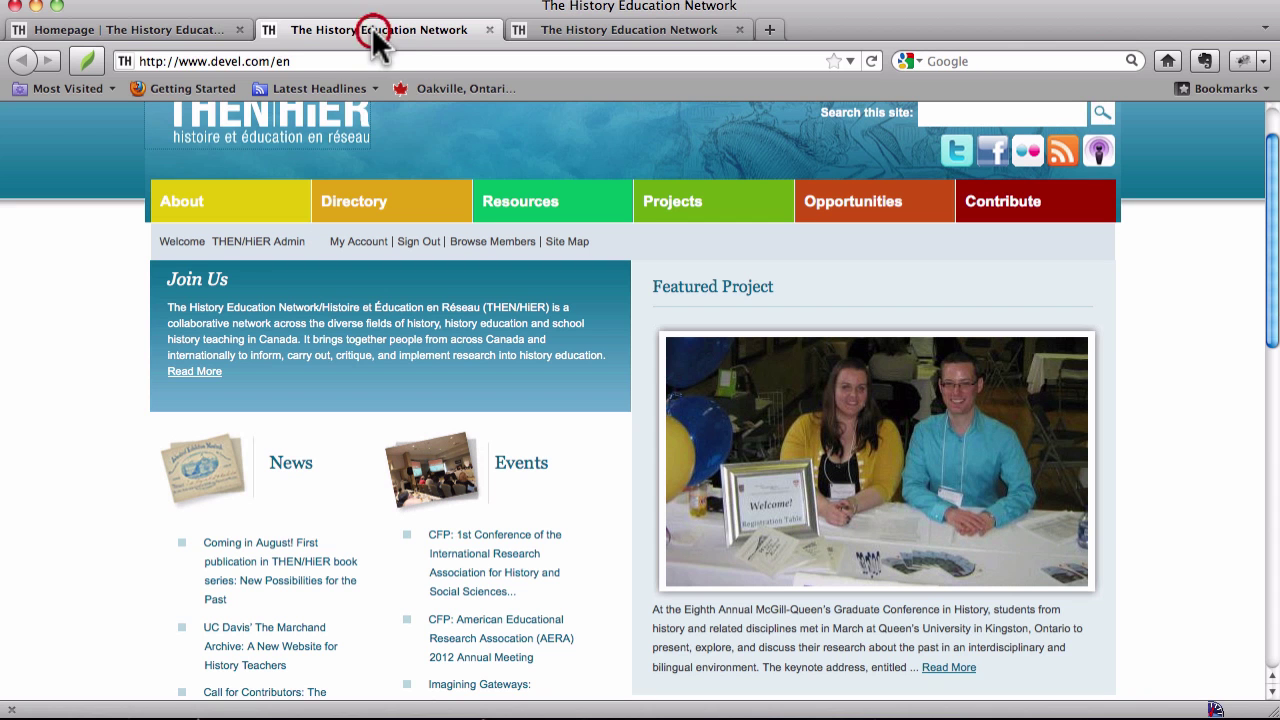
scroll(471, 371, down, 8)
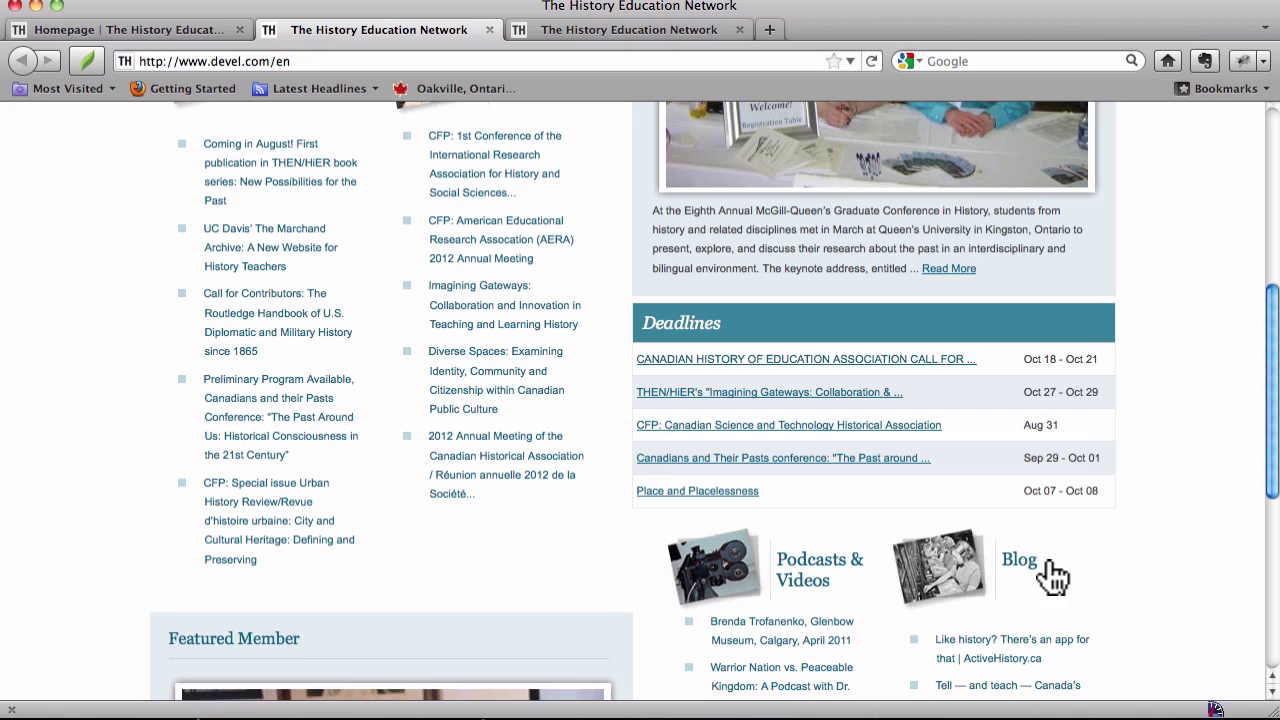
Step: Set the Homepage node's Blog Feed Title to Chickens and save the node
click(216, 30)
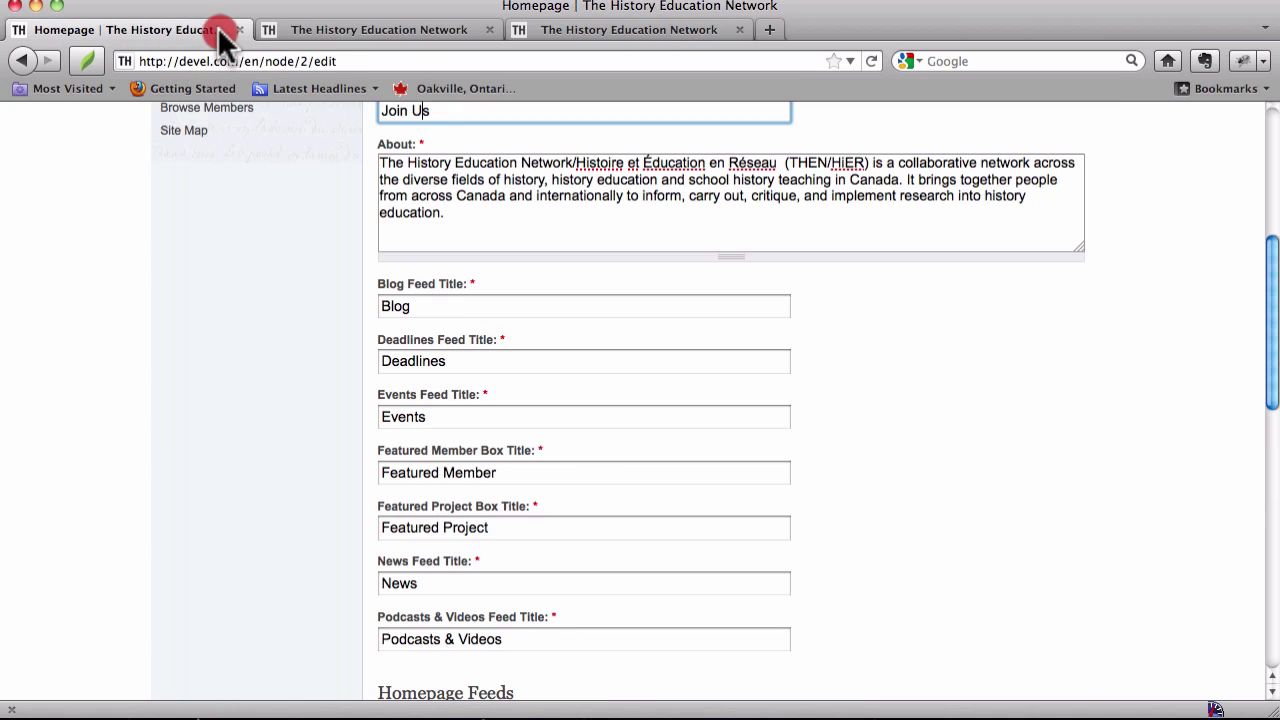
click(438, 308)
key(BackSpace)
key(BackSpace)
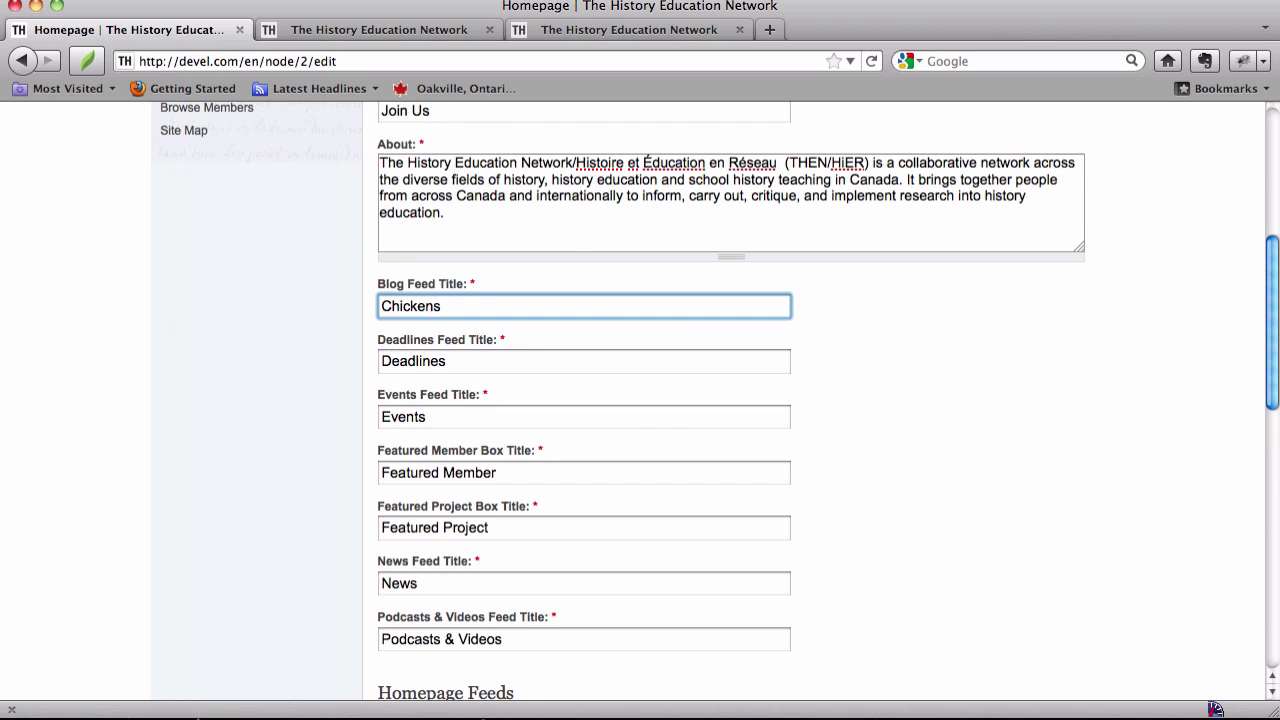
scroll(431, 324, down, 10)
click(405, 587)
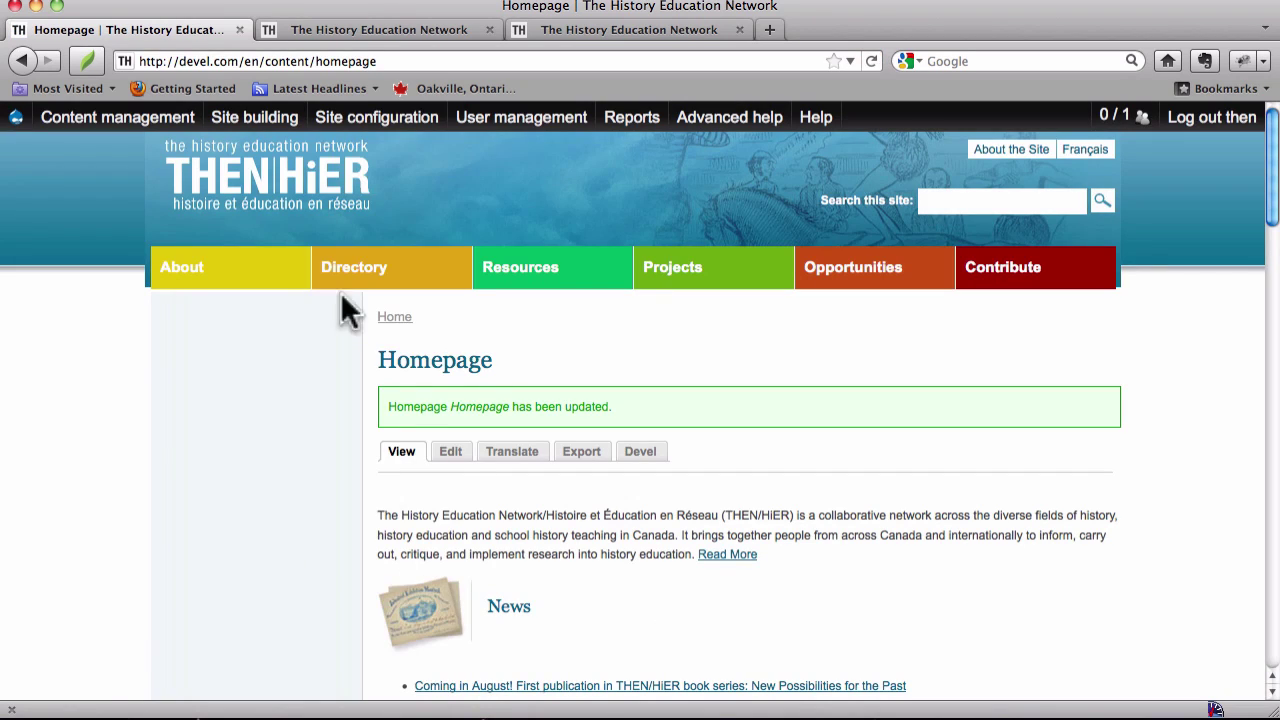
mouse_move(376, 117)
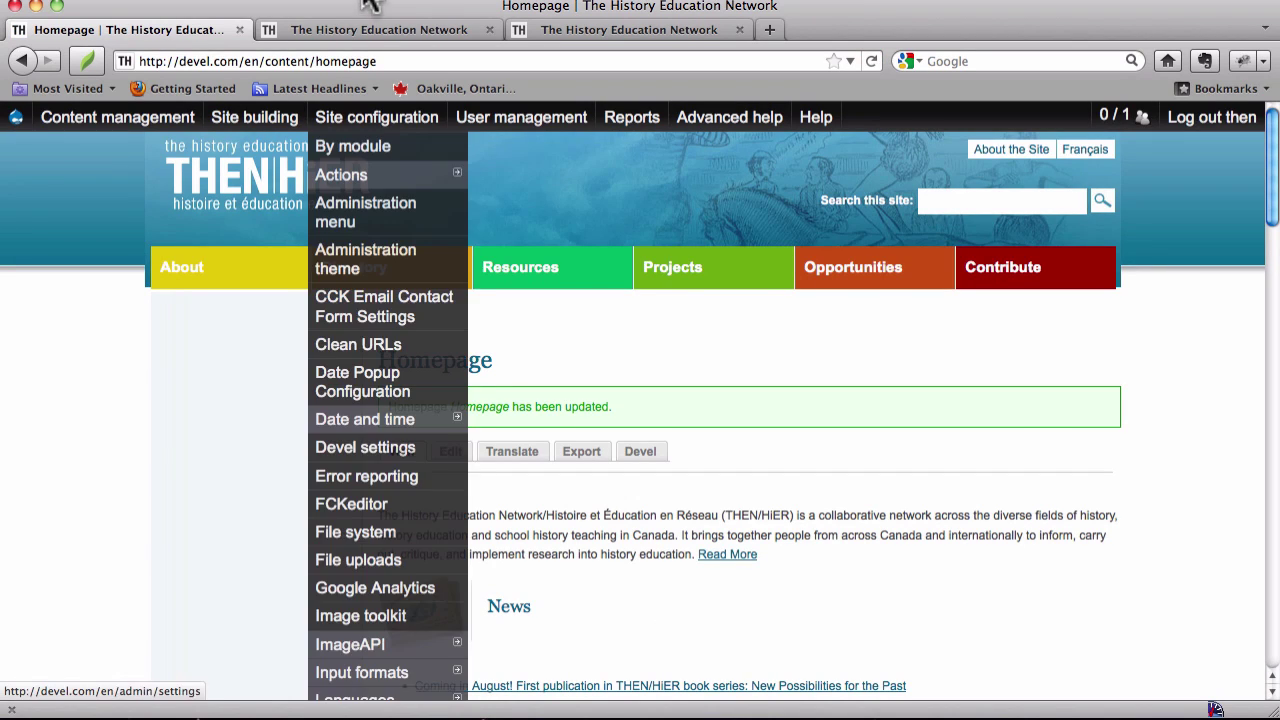
Step: Reload the site's front page and check the blog feed's heading
click(355, 26)
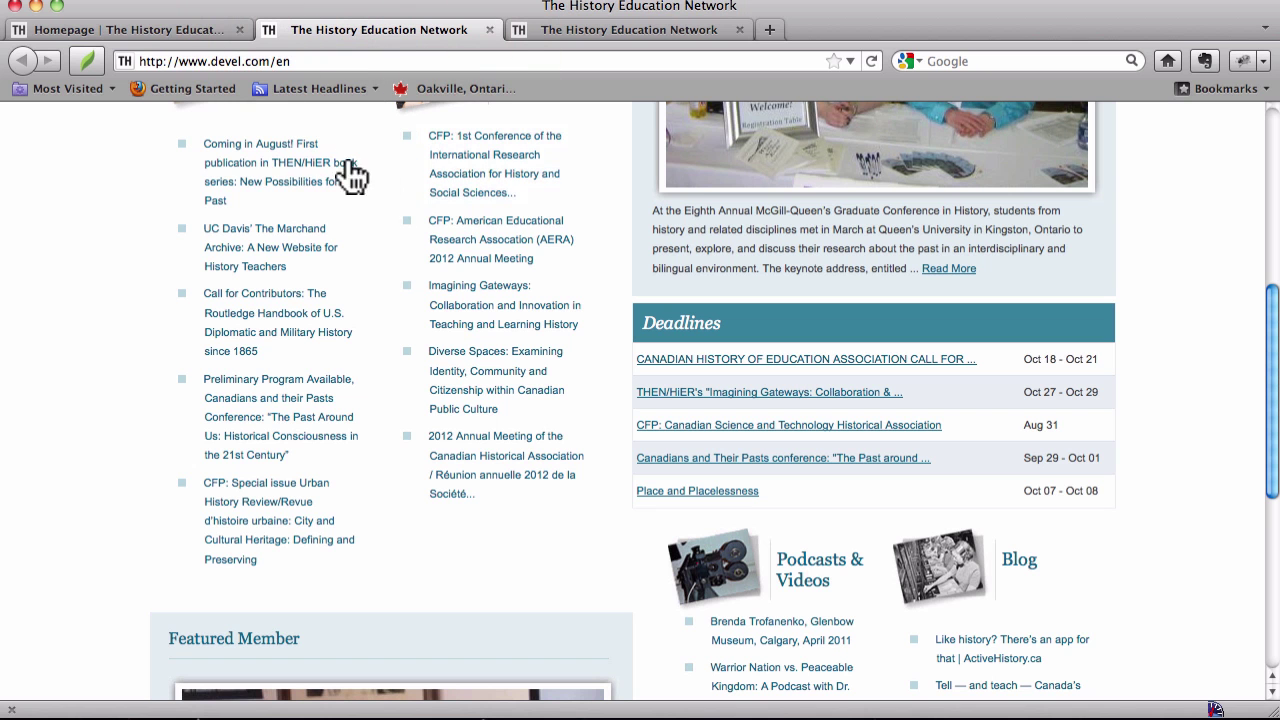
key(super+r)
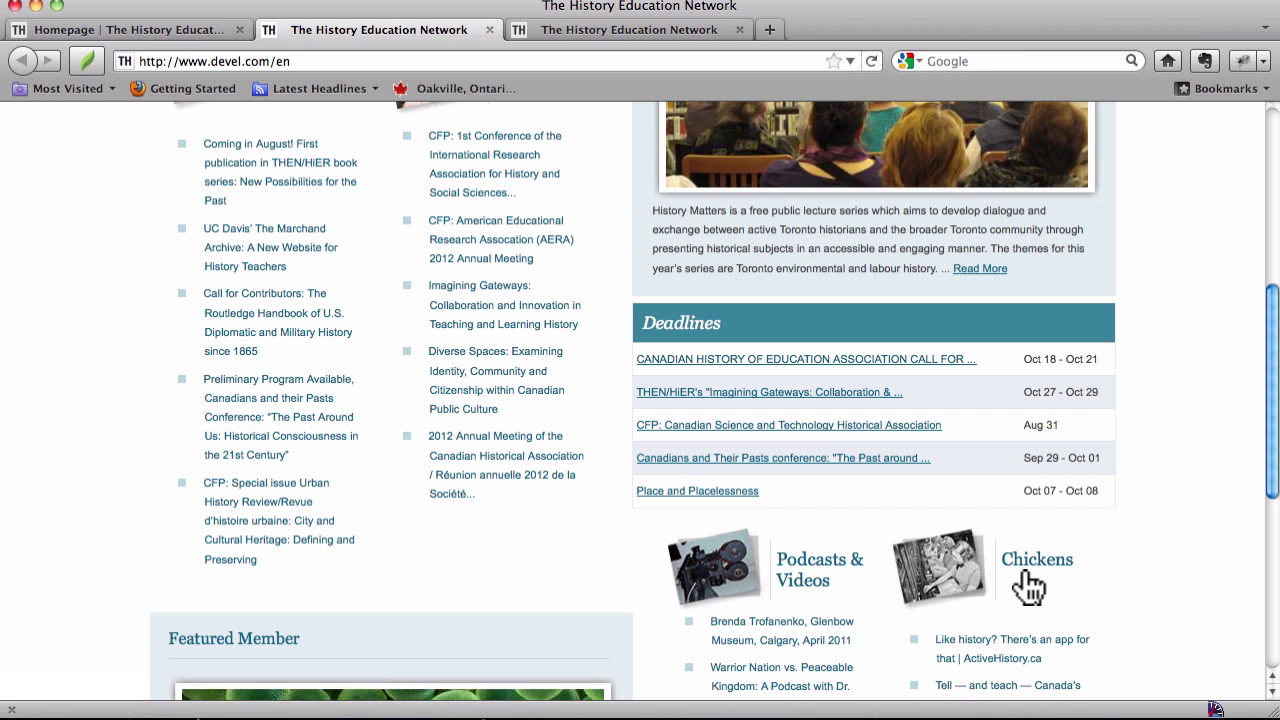
Step: Set the Homepage node's Blog Feed Title to Blog and save the node
click(177, 29)
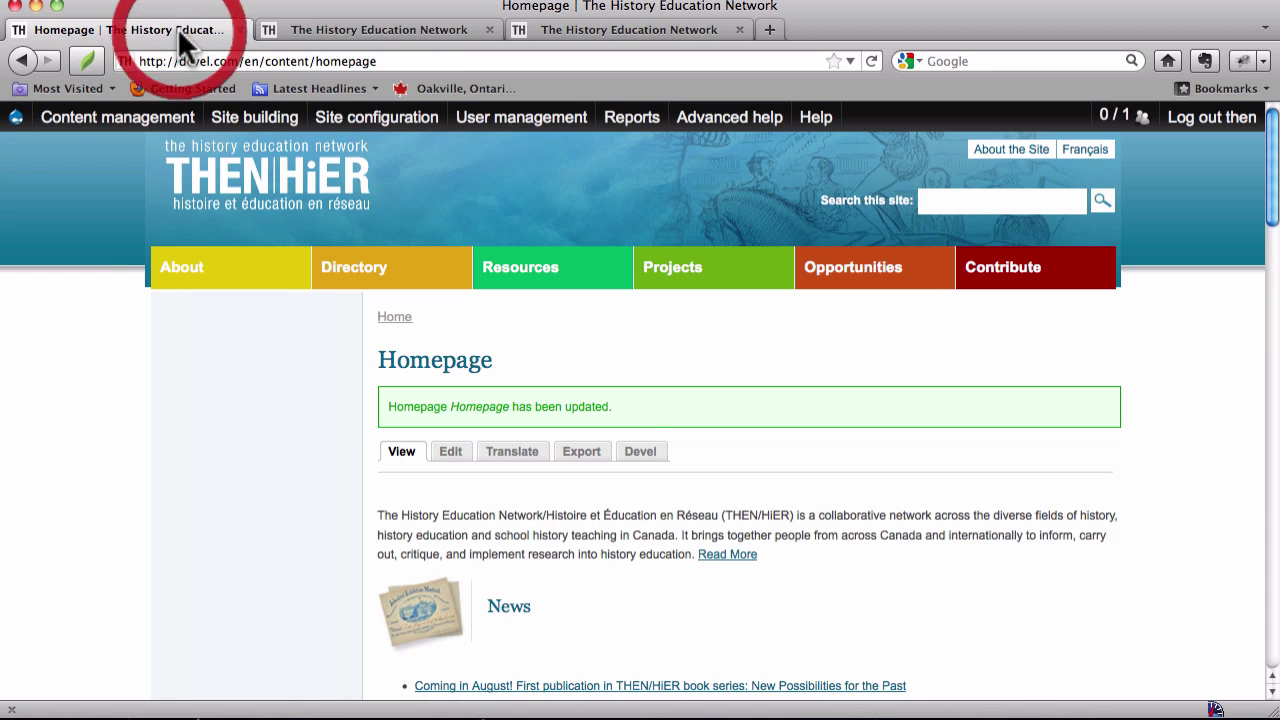
click(456, 453)
scroll(457, 451, down, 10)
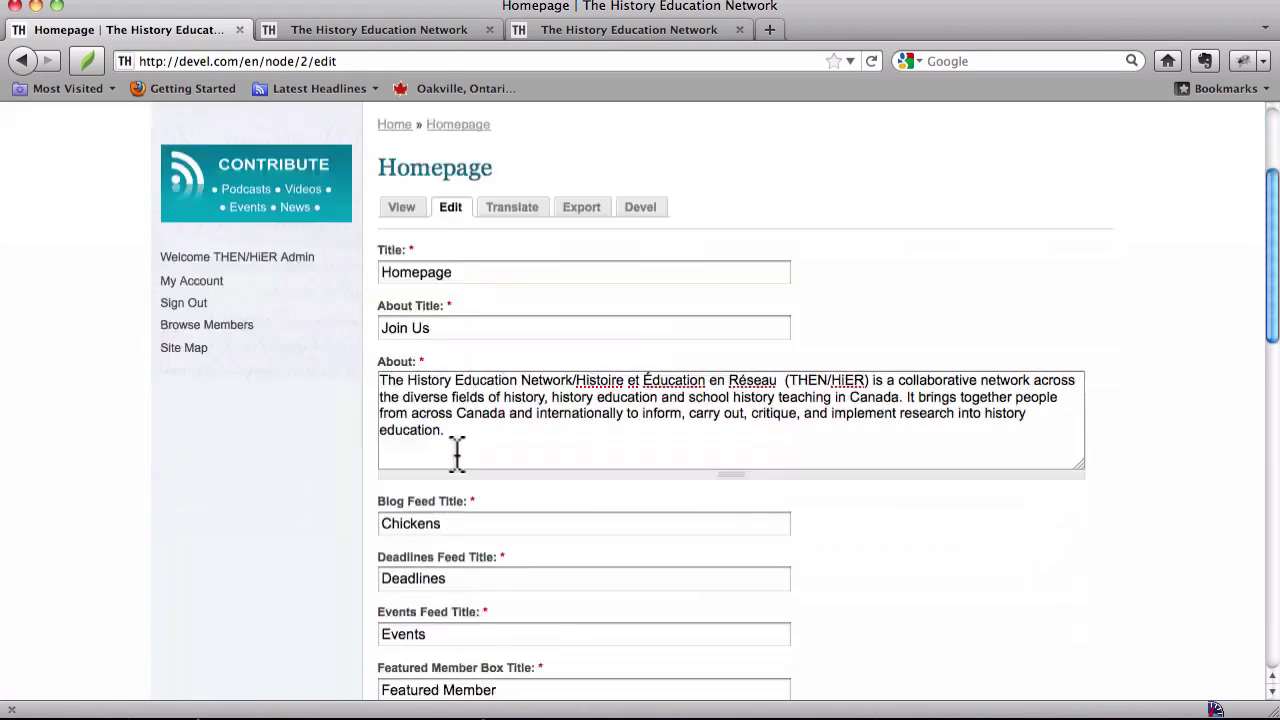
scroll(457, 451, up, 4)
scroll(457, 451, down, 2)
drag(457, 303, 280, 303)
text(Blog)
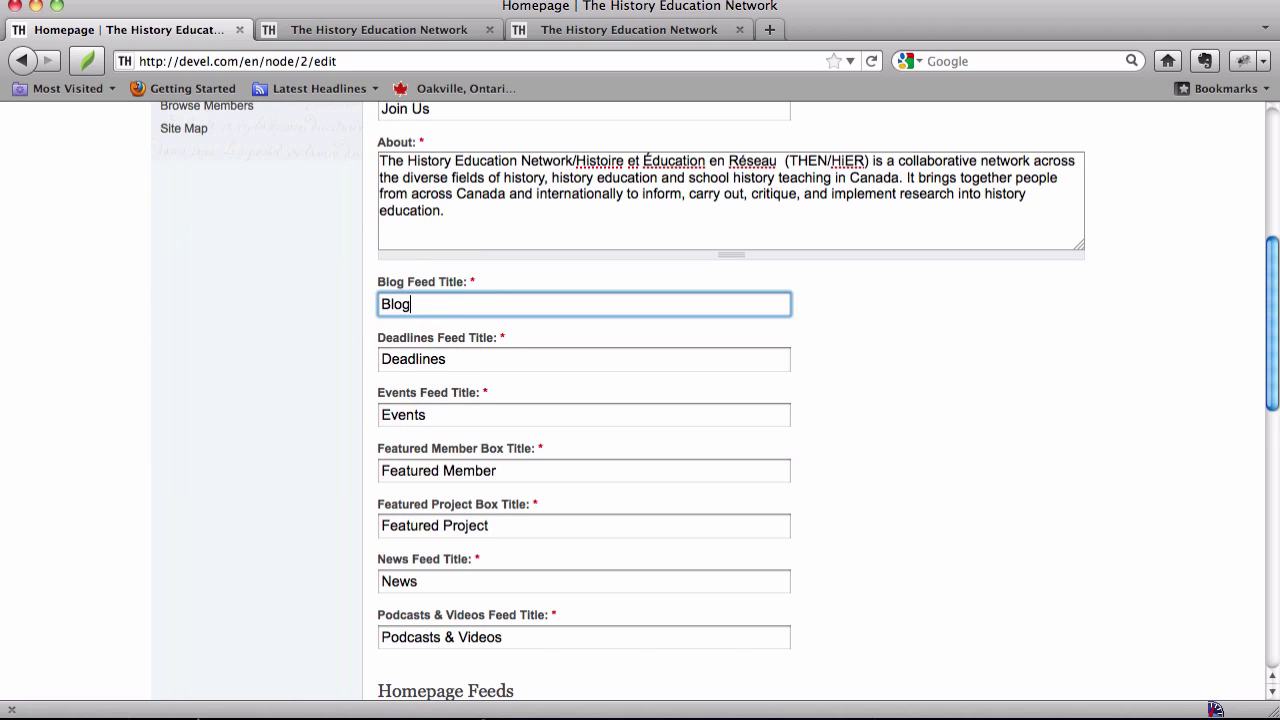
scroll(287, 338, down, 10)
click(396, 587)
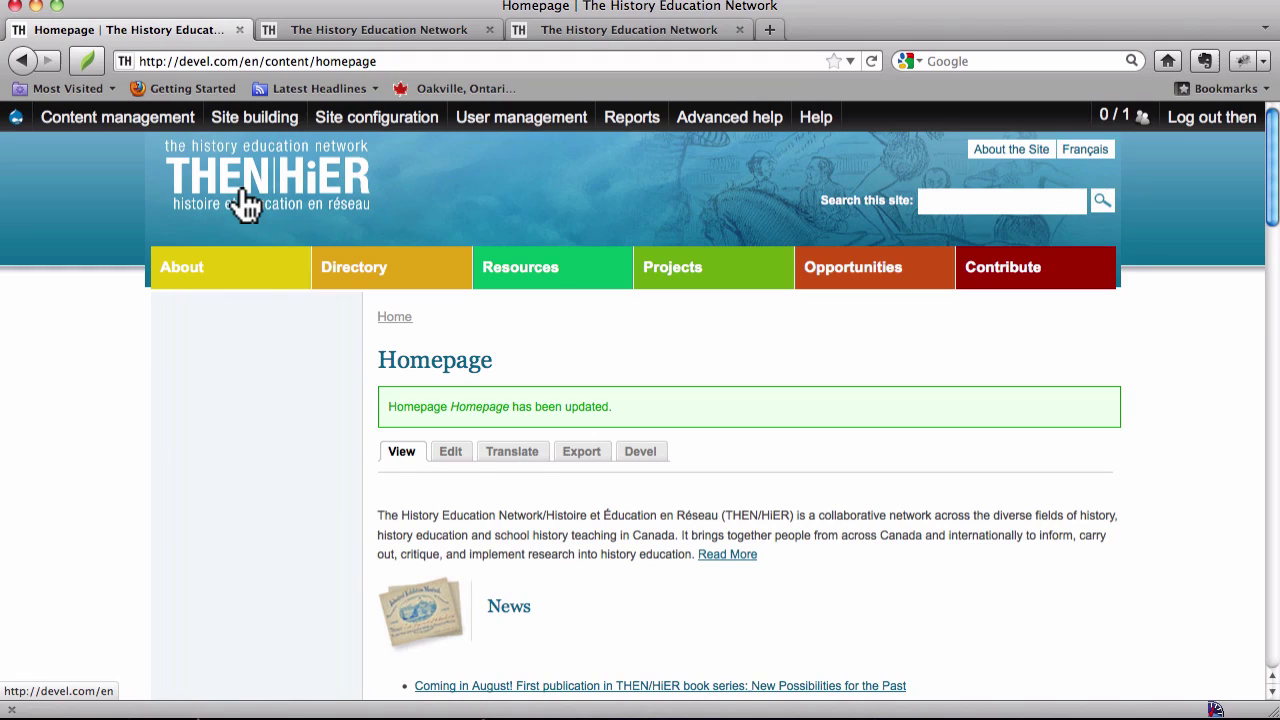
Step: Open the site's front page from the saved node and check the blog feed's heading again
click(245, 205)
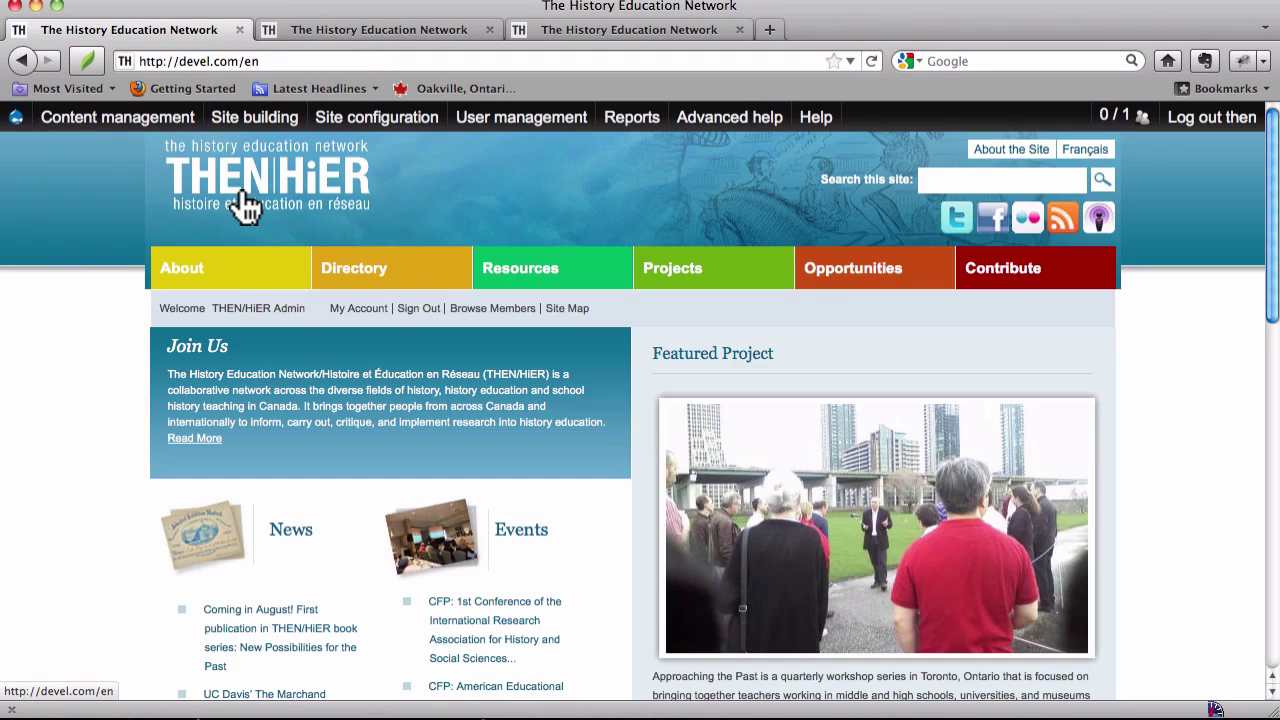
scroll(576, 292, down, 10)
scroll(576, 292, up, 5)
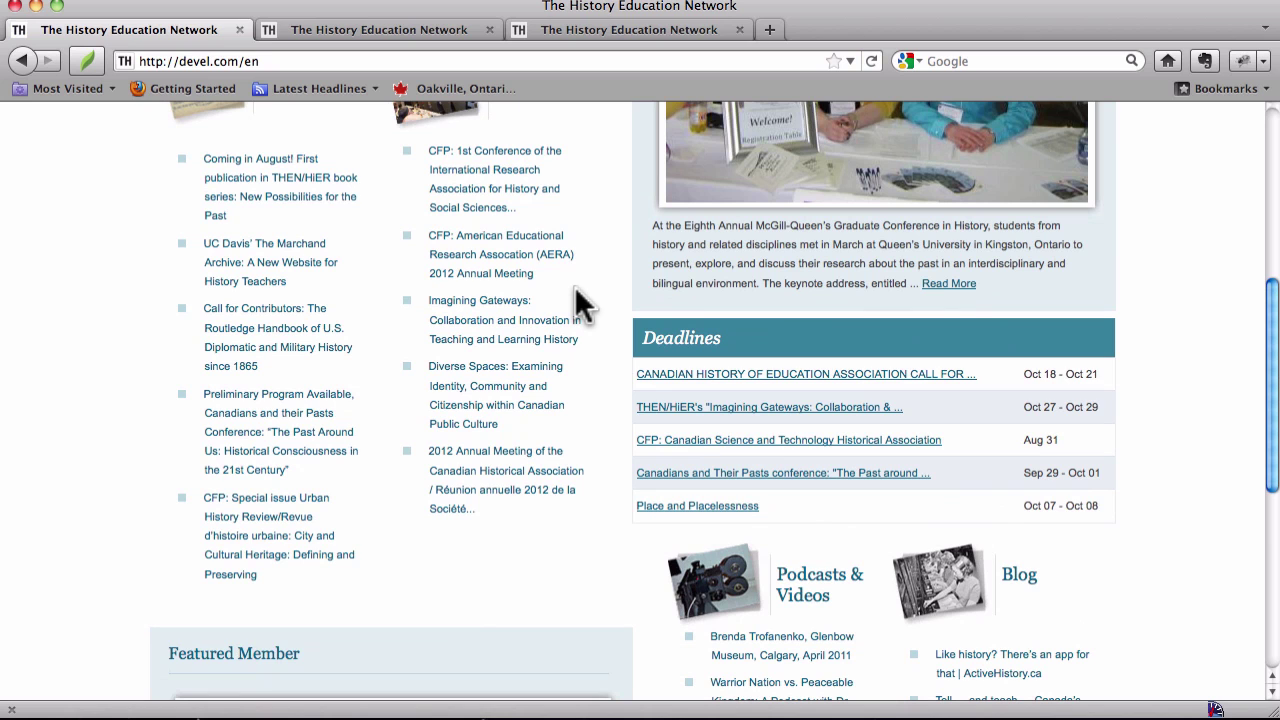
Step: Reopen the Homepage node for editing and compare its featured box titles with the Featured Project and Featured Member boxes on the front page
click(22, 60)
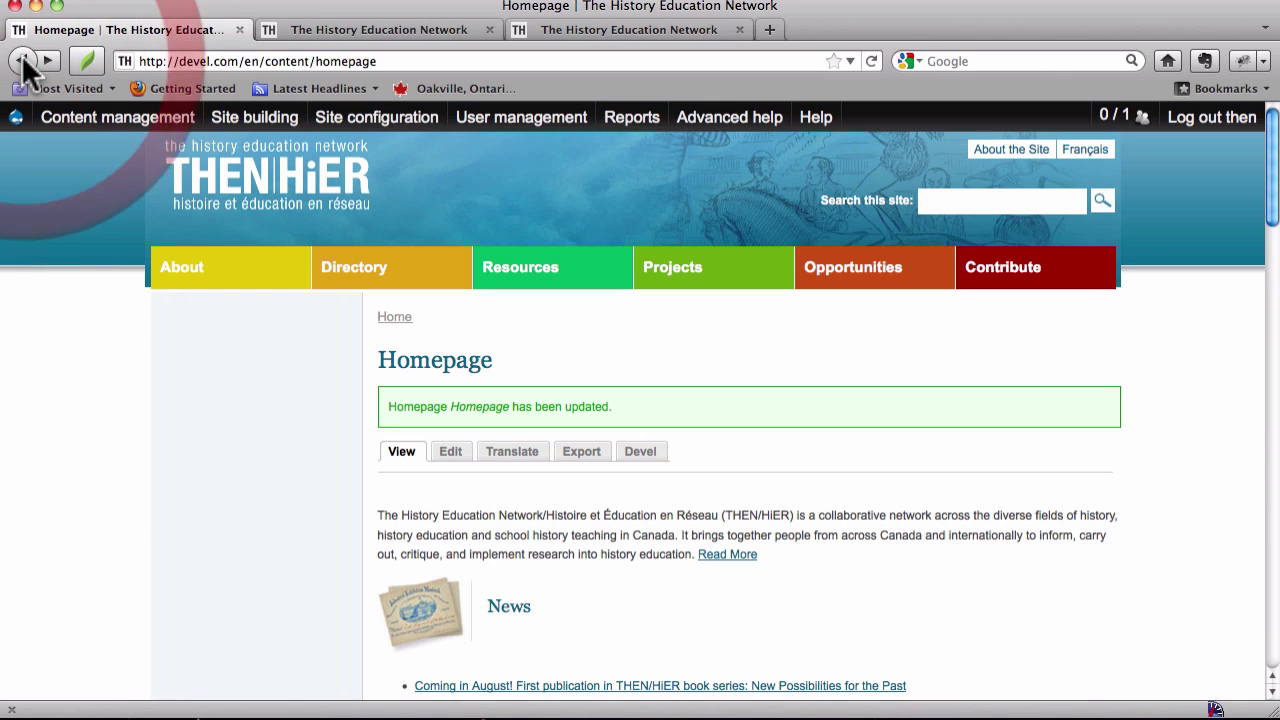
click(458, 453)
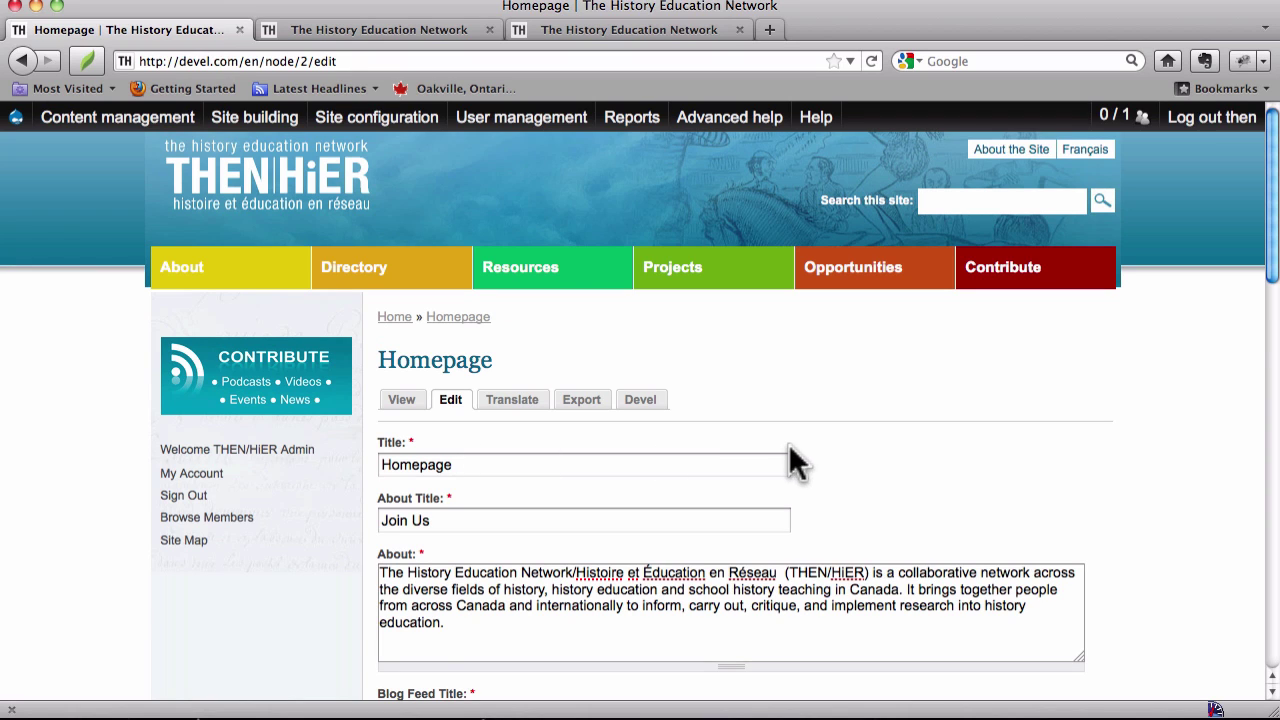
scroll(788, 457, down, 5)
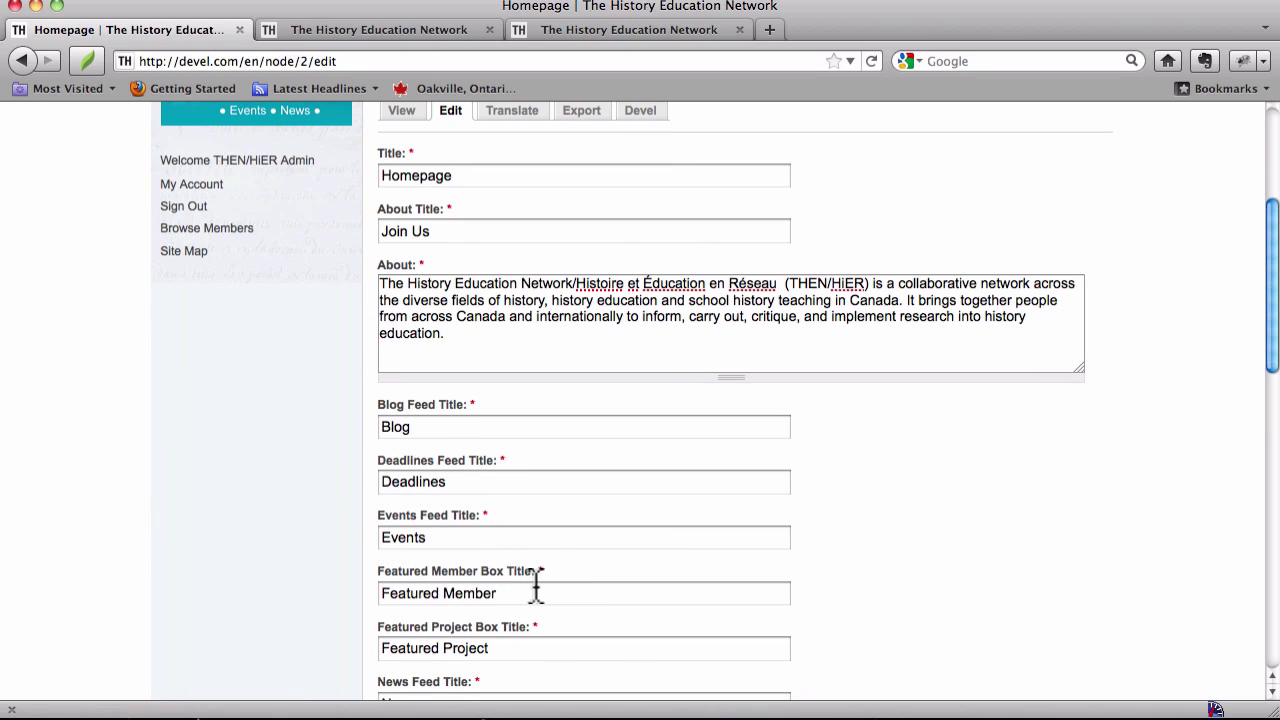
click(352, 29)
right_click(455, 243)
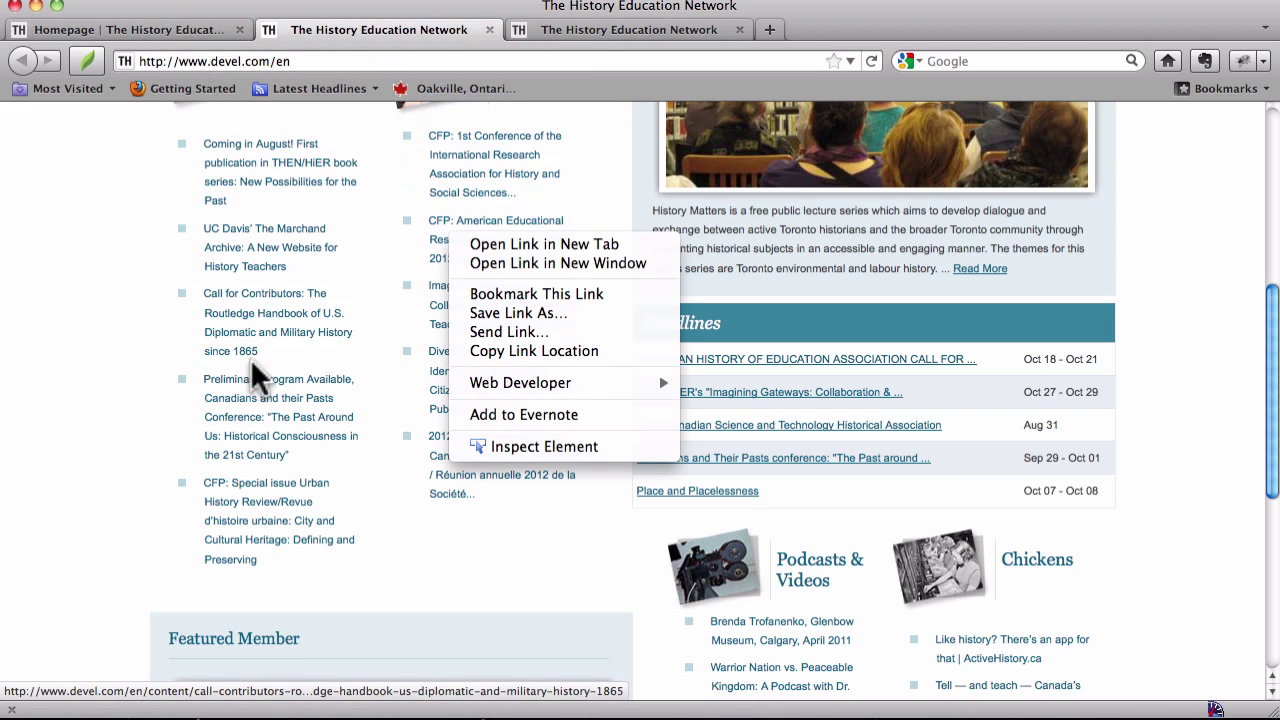
click(390, 578)
scroll(390, 578, up, 5)
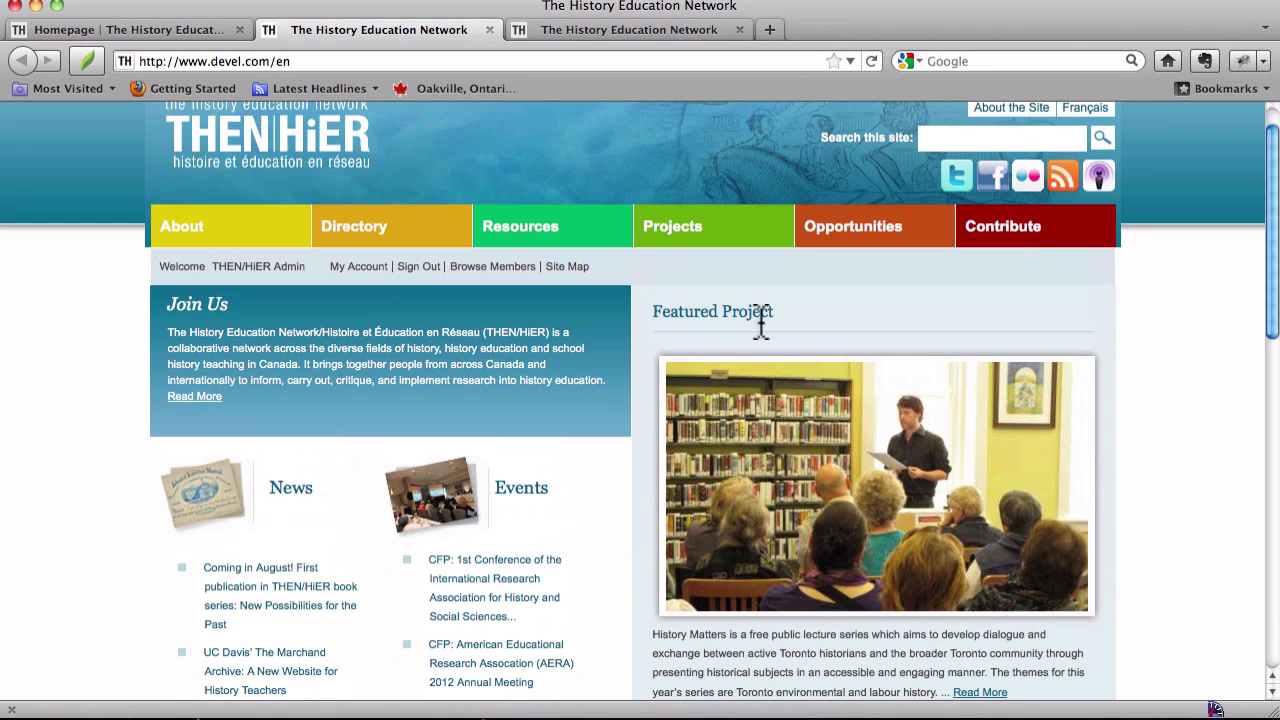
scroll(730, 320, down, 5)
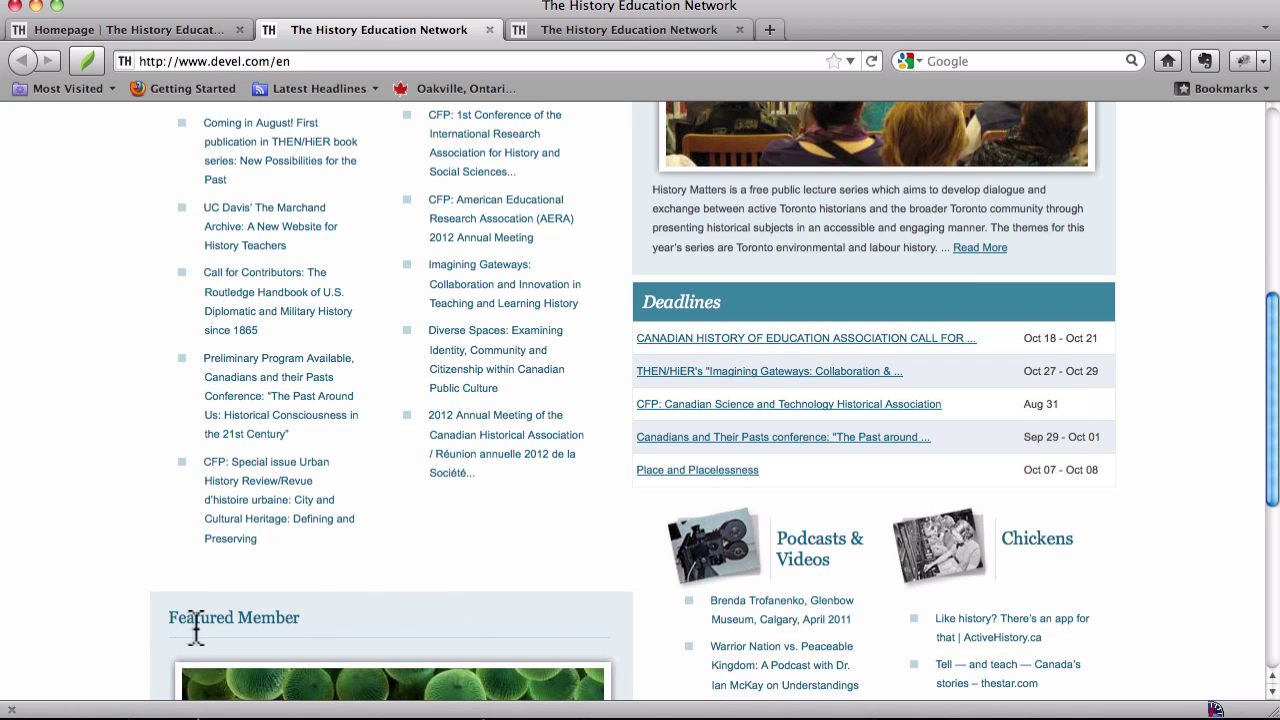
click(175, 29)
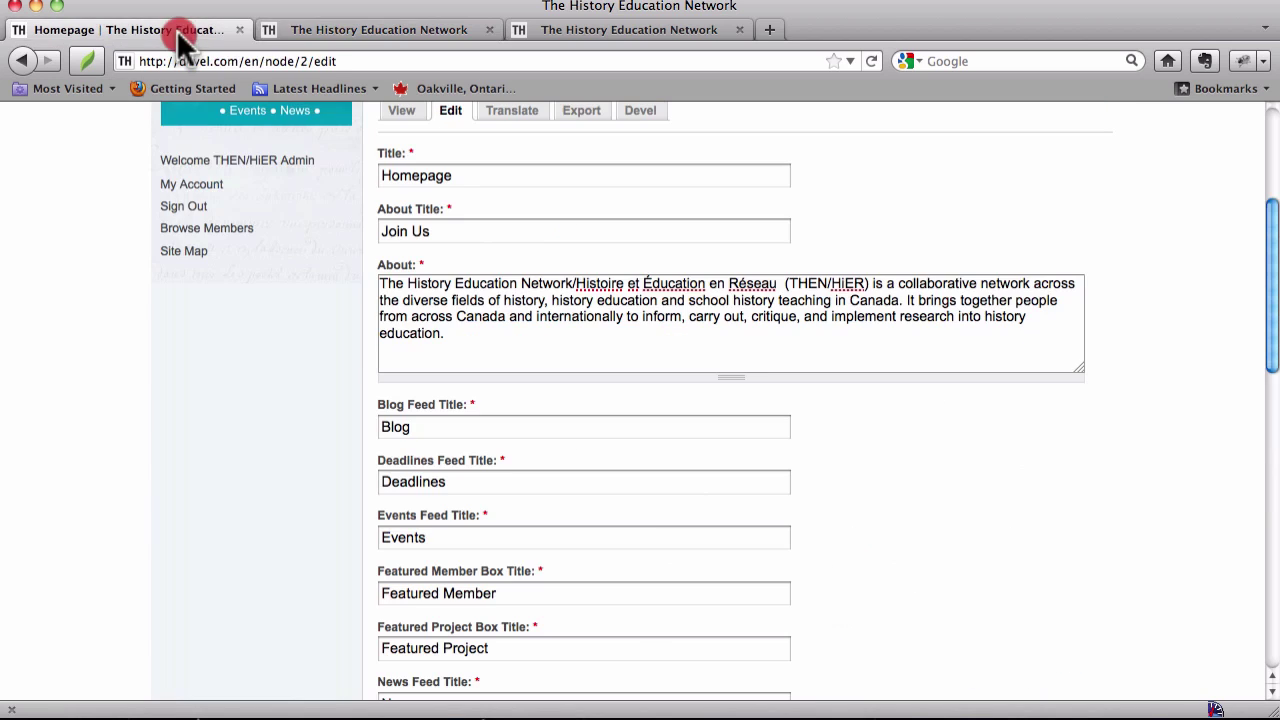
Step: View the Blog and Deadlines queues from the node's Homepage Feeds list, returning to the edit form after each
scroll(537, 394, down, 4)
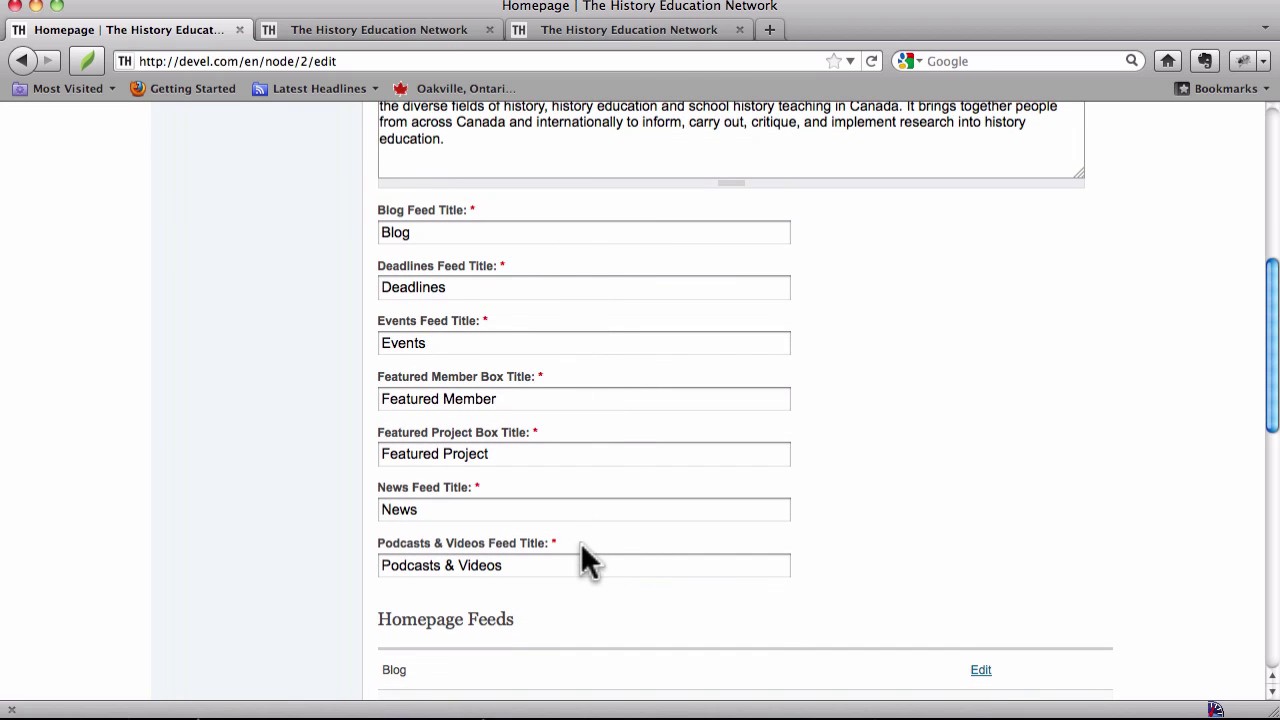
scroll(581, 569, down, 8)
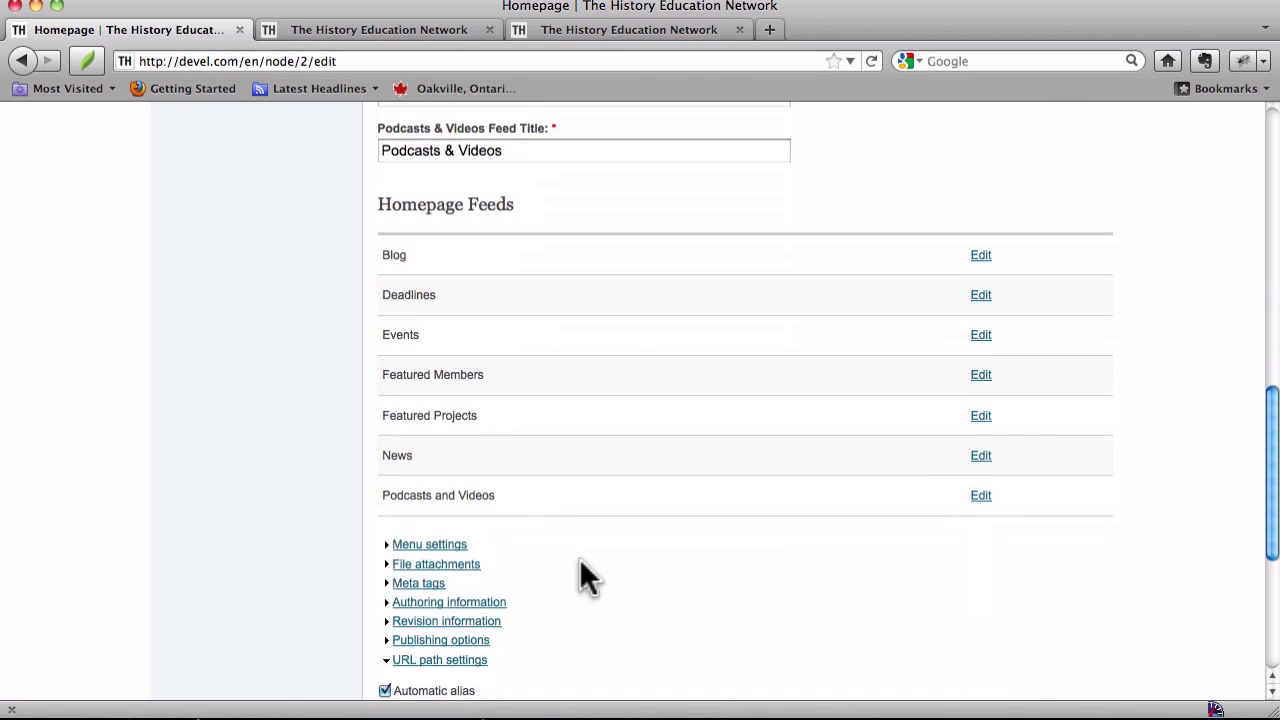
scroll(580, 562, up, 1)
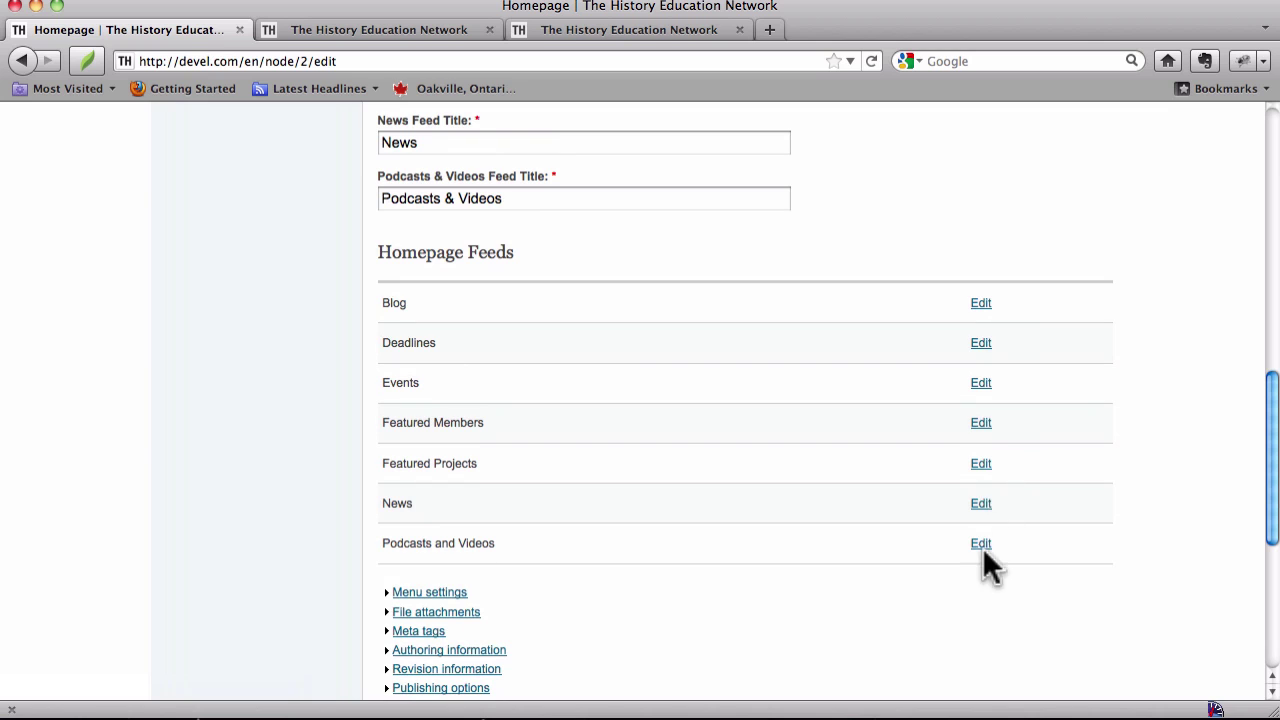
click(982, 306)
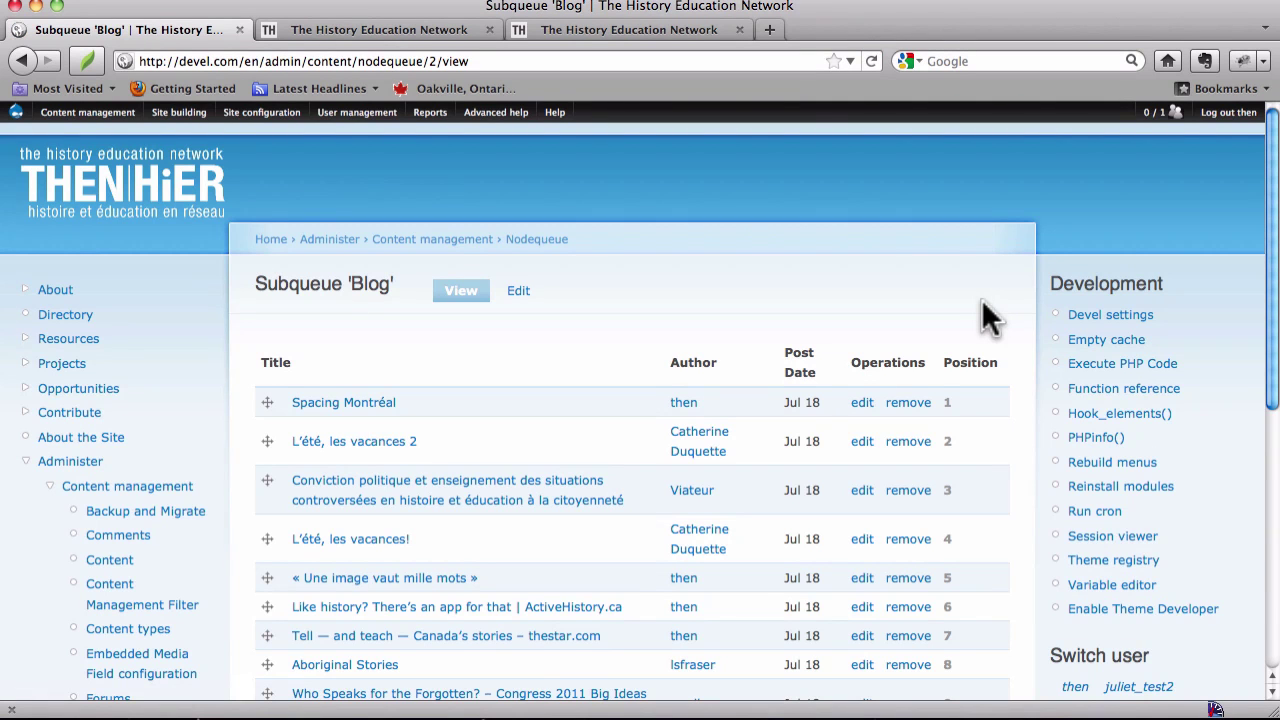
click(22, 62)
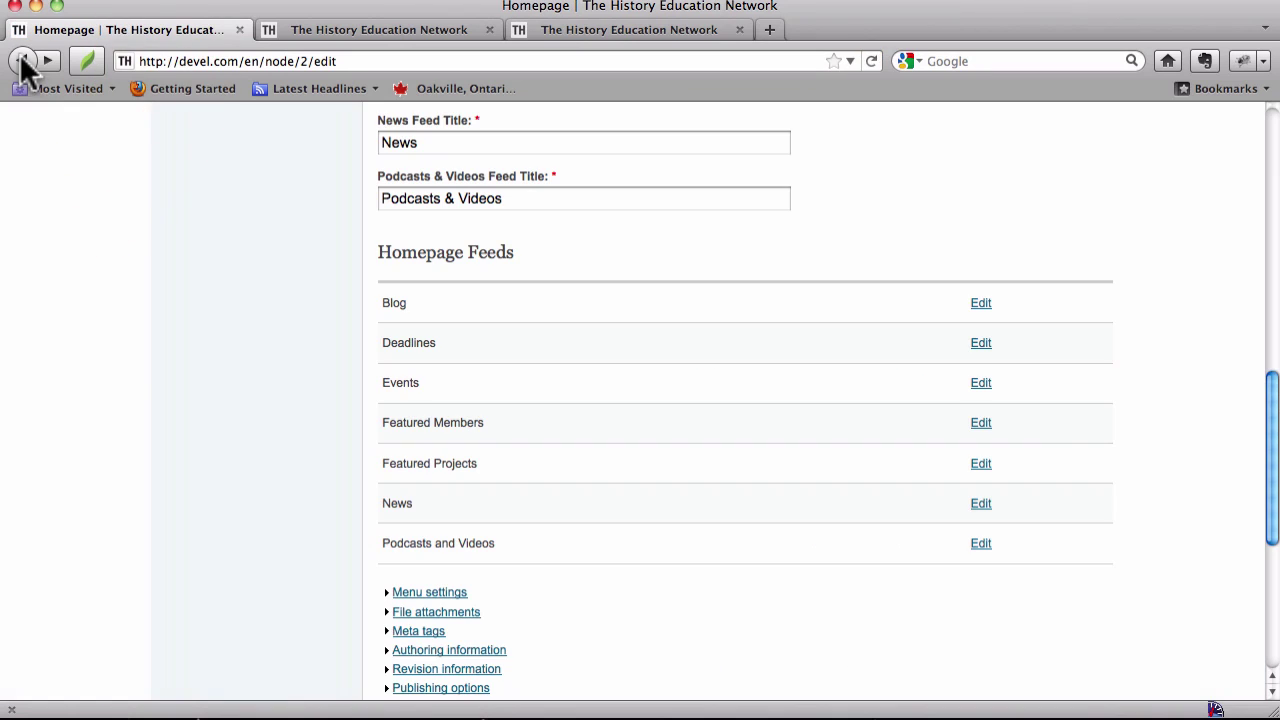
click(981, 344)
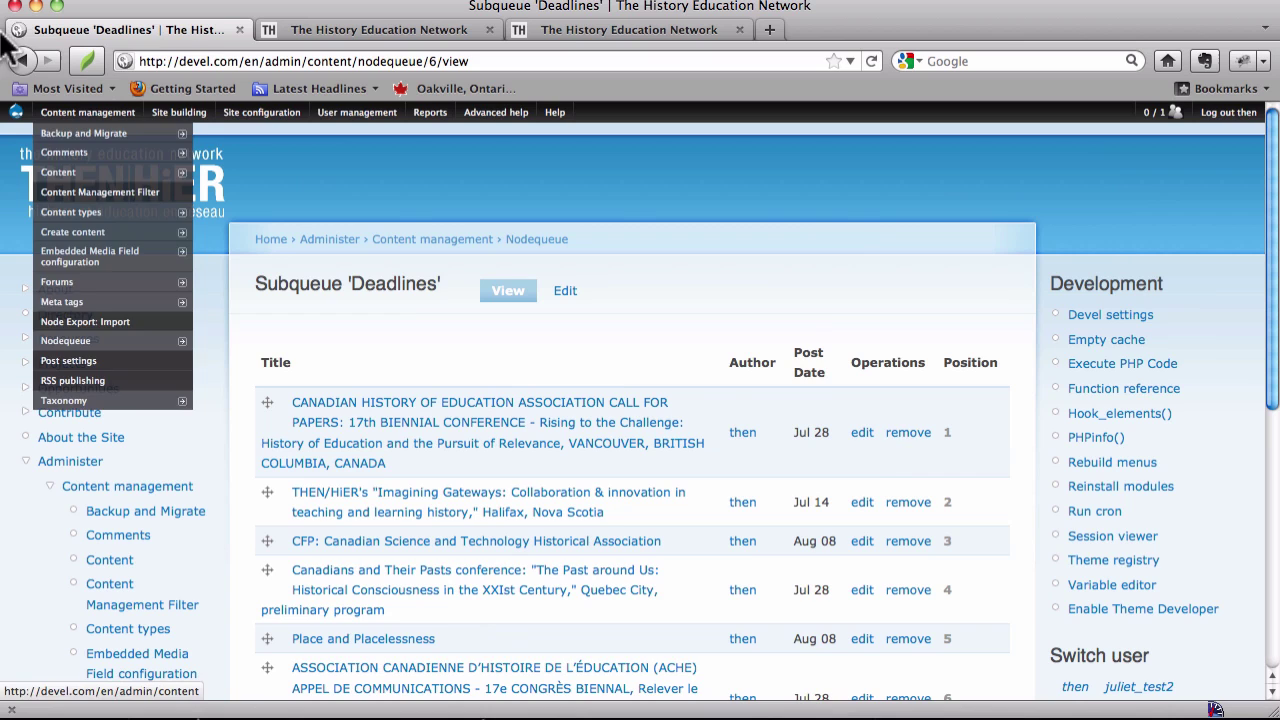
click(22, 62)
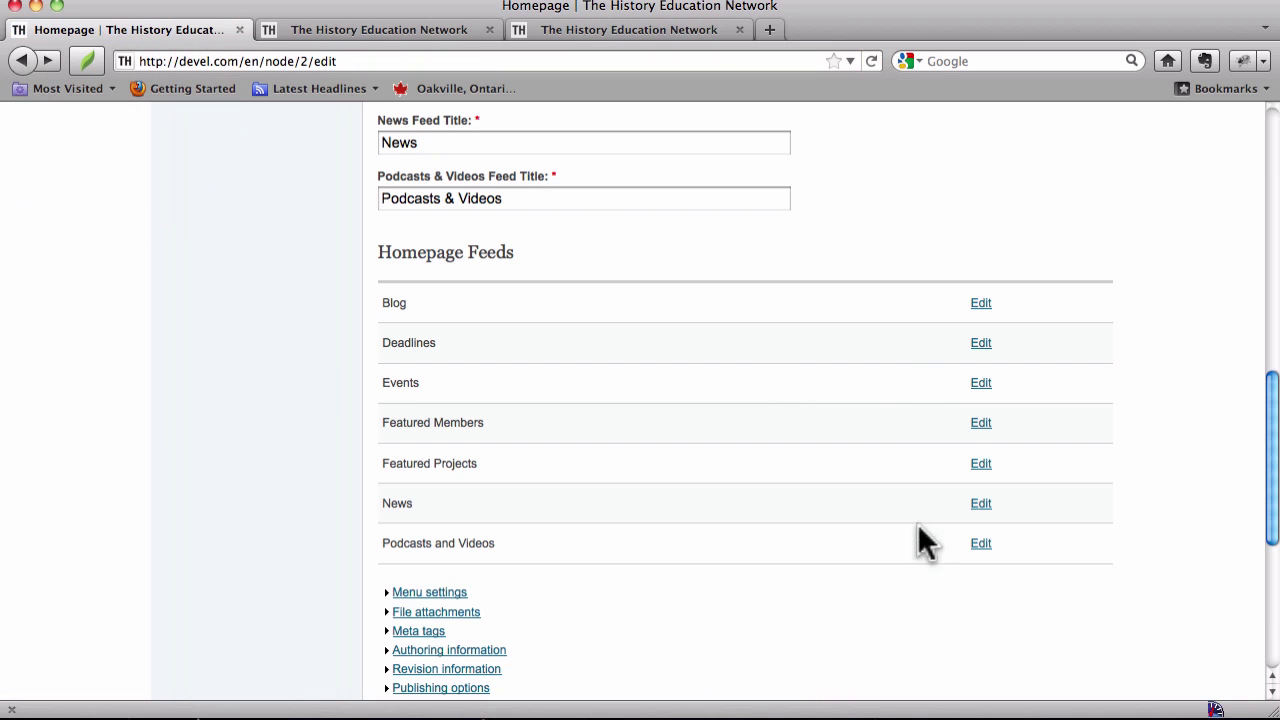
Step: Go back to the content list filtered to the Homepage type and examine its English and French nodes
scroll(931, 584, down, 5)
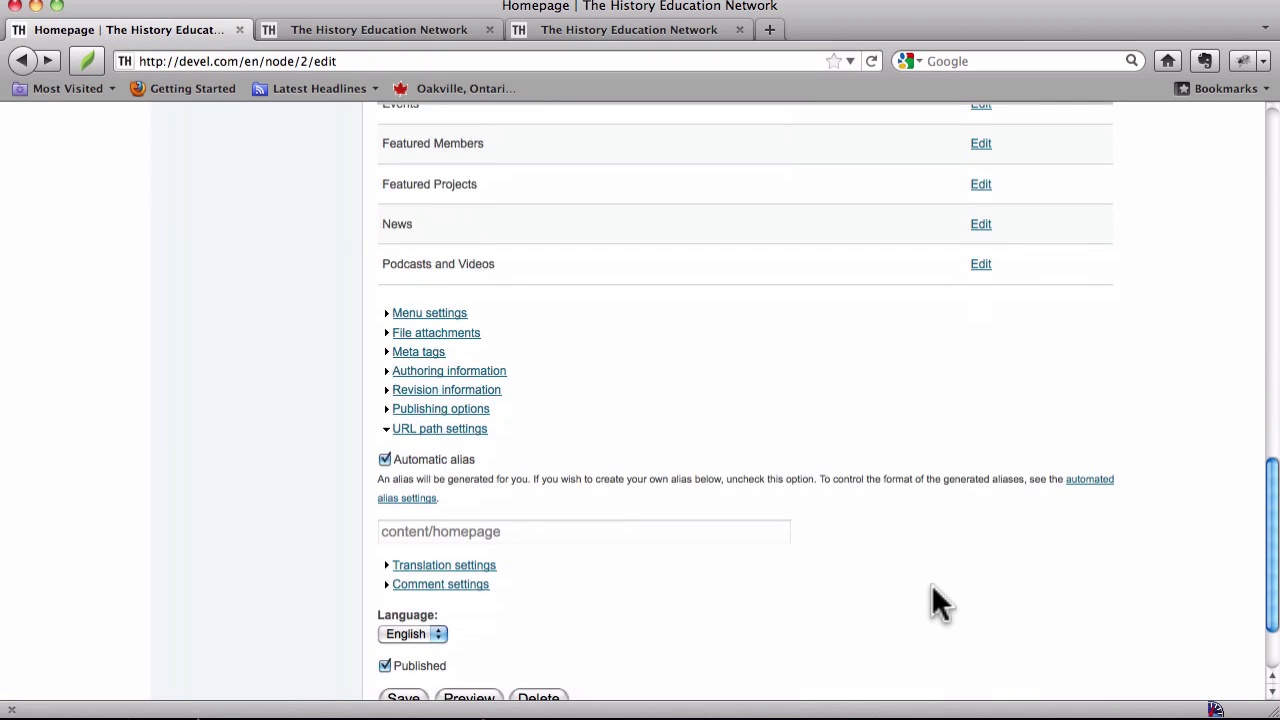
scroll(931, 584, up, 15)
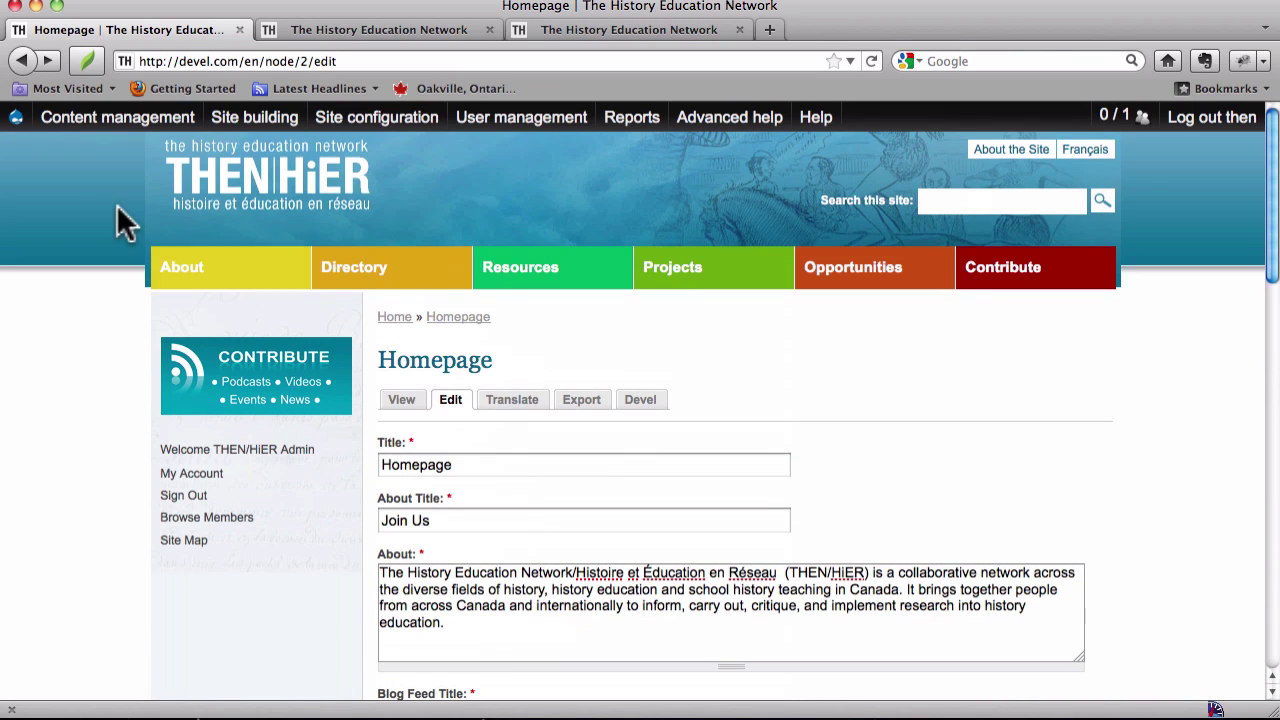
click(22, 62)
click(22, 62)
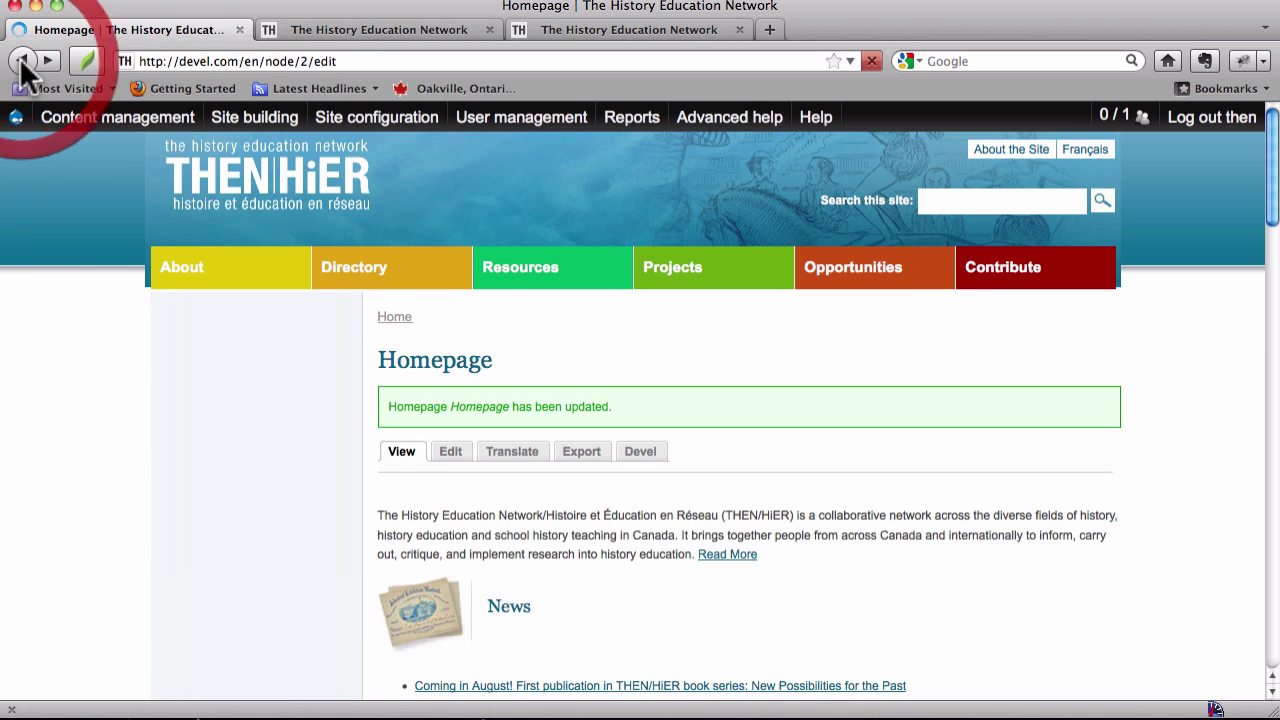
click(22, 62)
click(22, 62)
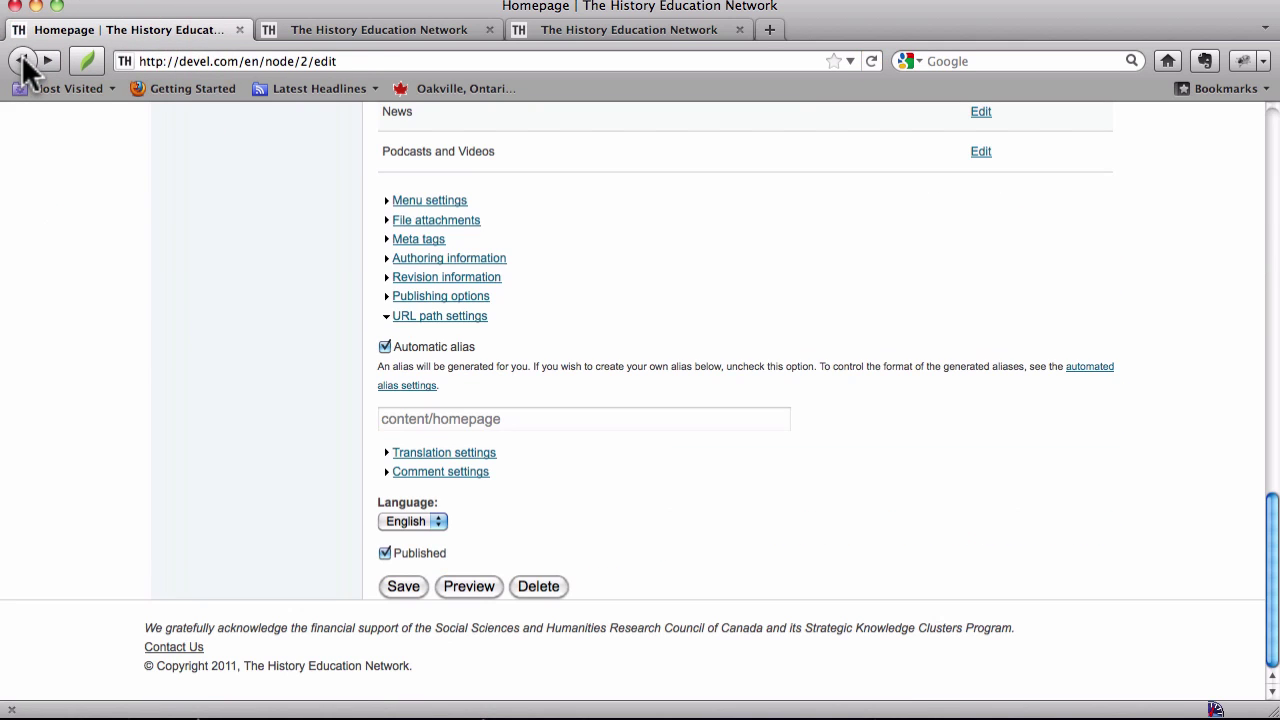
click(22, 62)
click(22, 62)
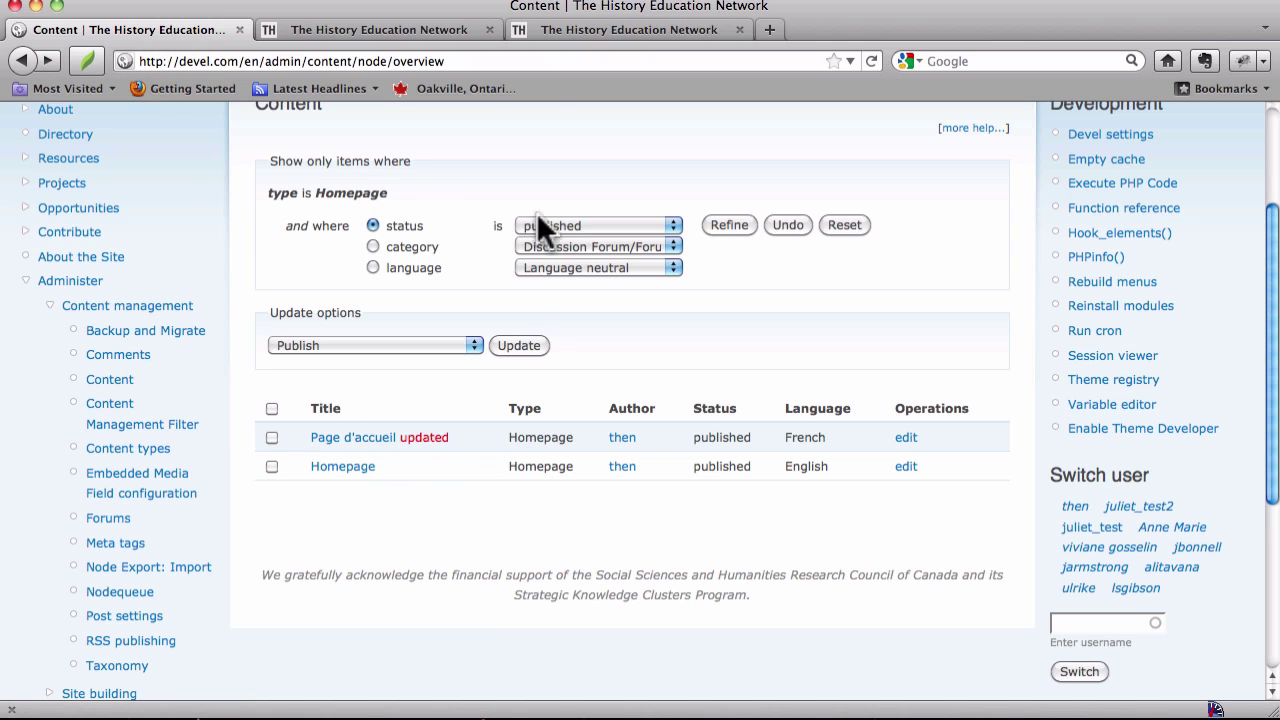
scroll(481, 216, up, 3)
scroll(484, 225, down, 5)
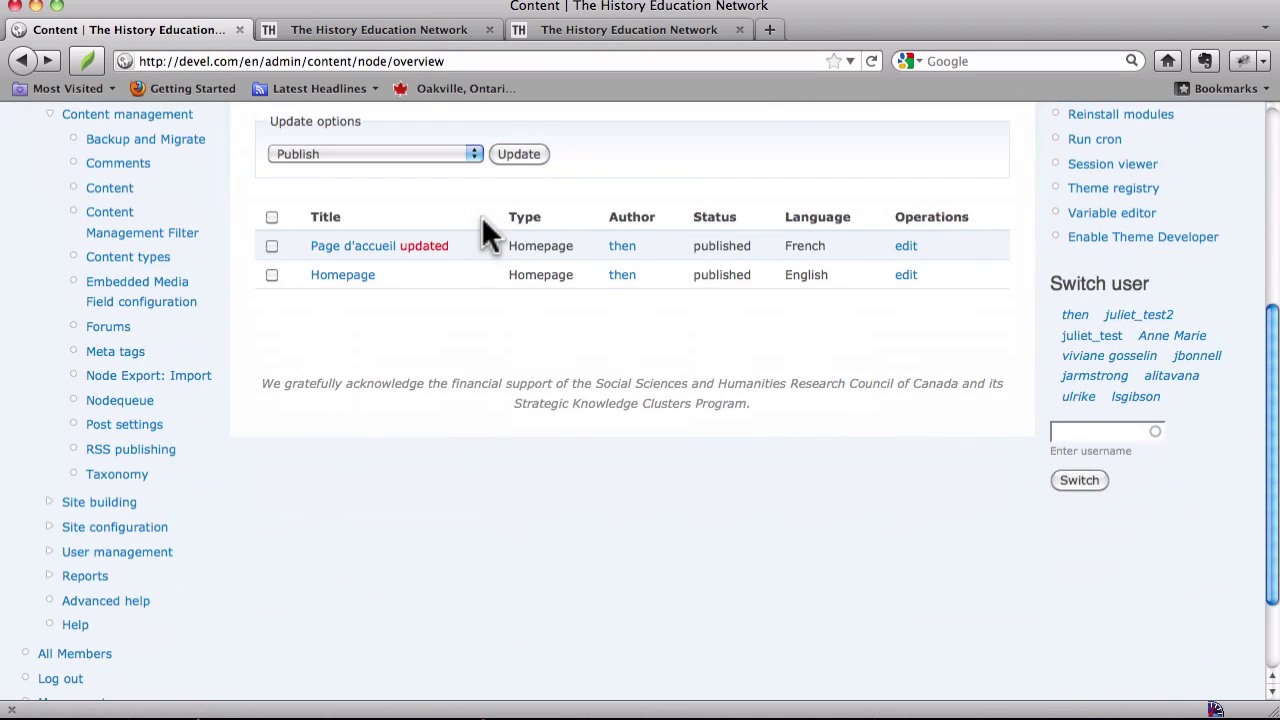
scroll(486, 229, up, 4)
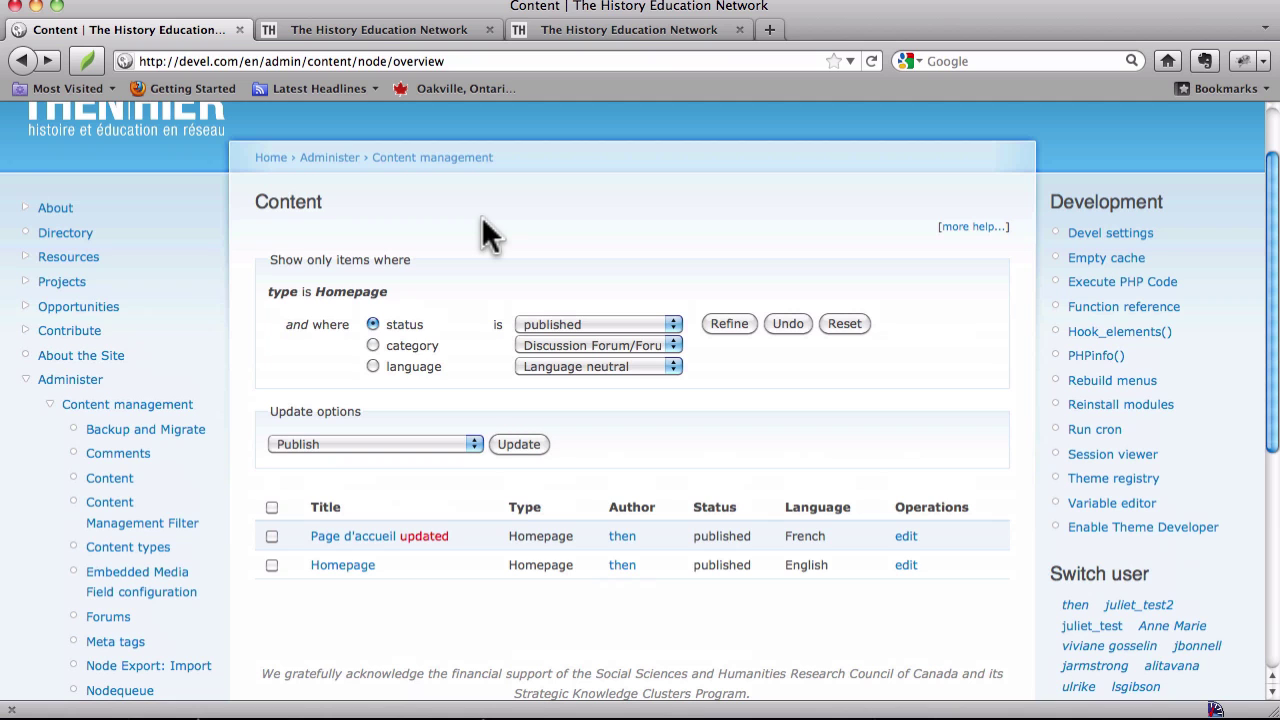
Step: Open the French Page d'accueil node for editing and examine its title fields and RSS Page d'accueil feed list
click(380, 540)
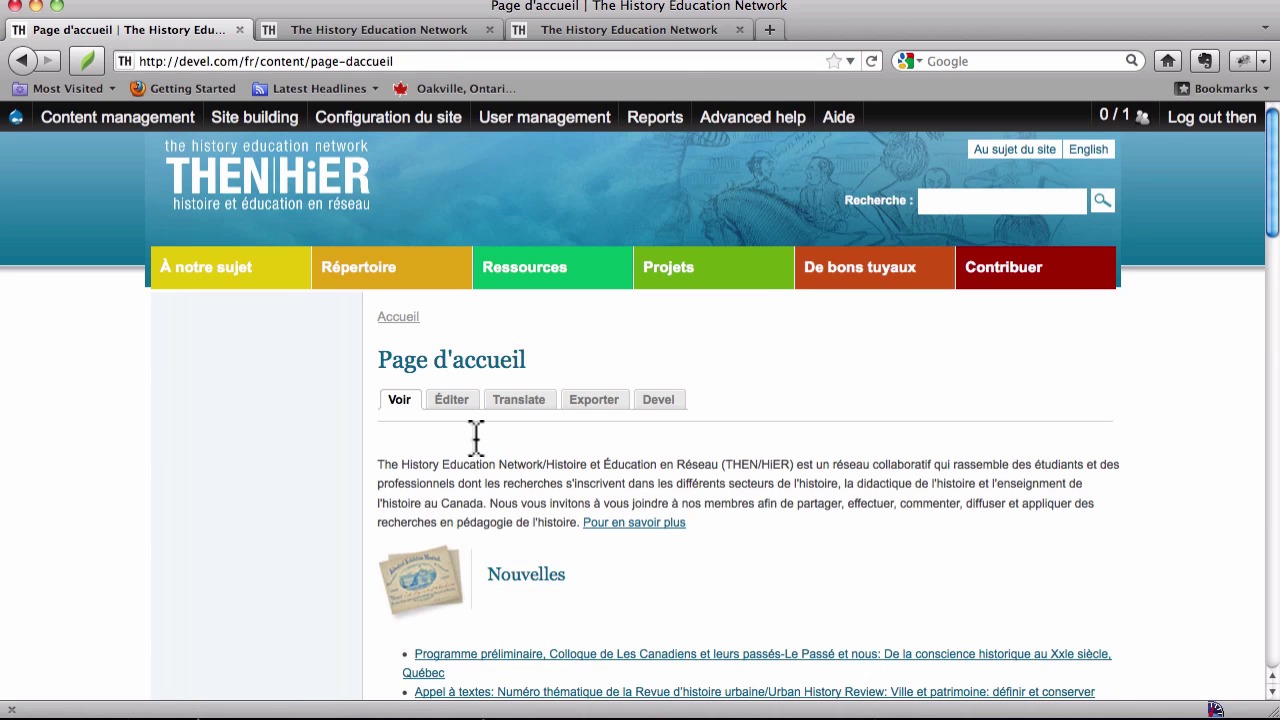
click(455, 401)
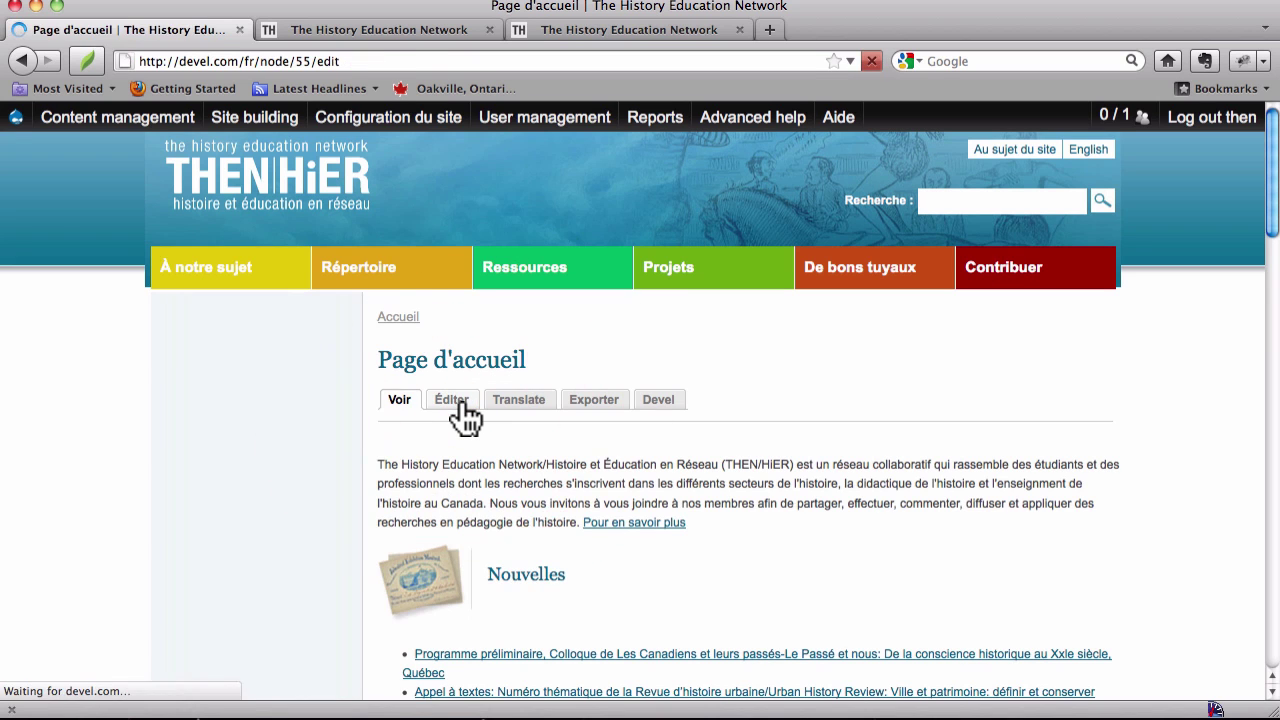
scroll(459, 405, down, 5)
scroll(459, 405, down, 4)
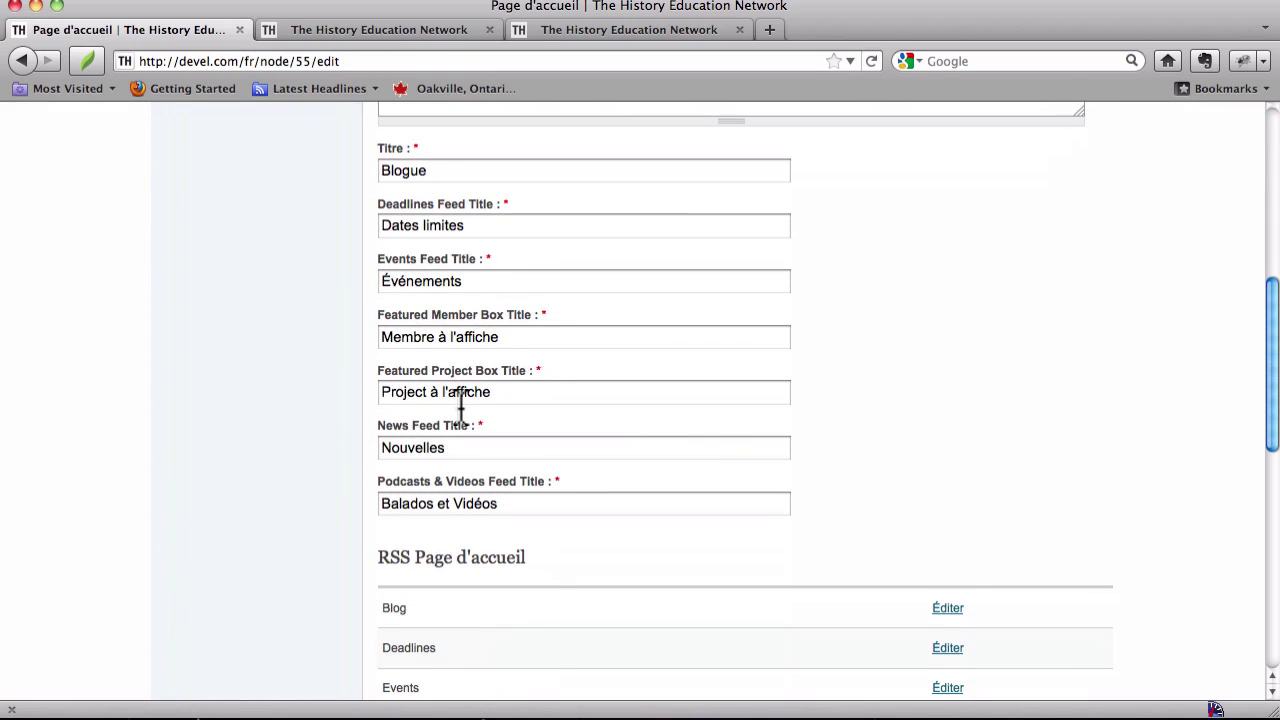
scroll(461, 405, down, 4)
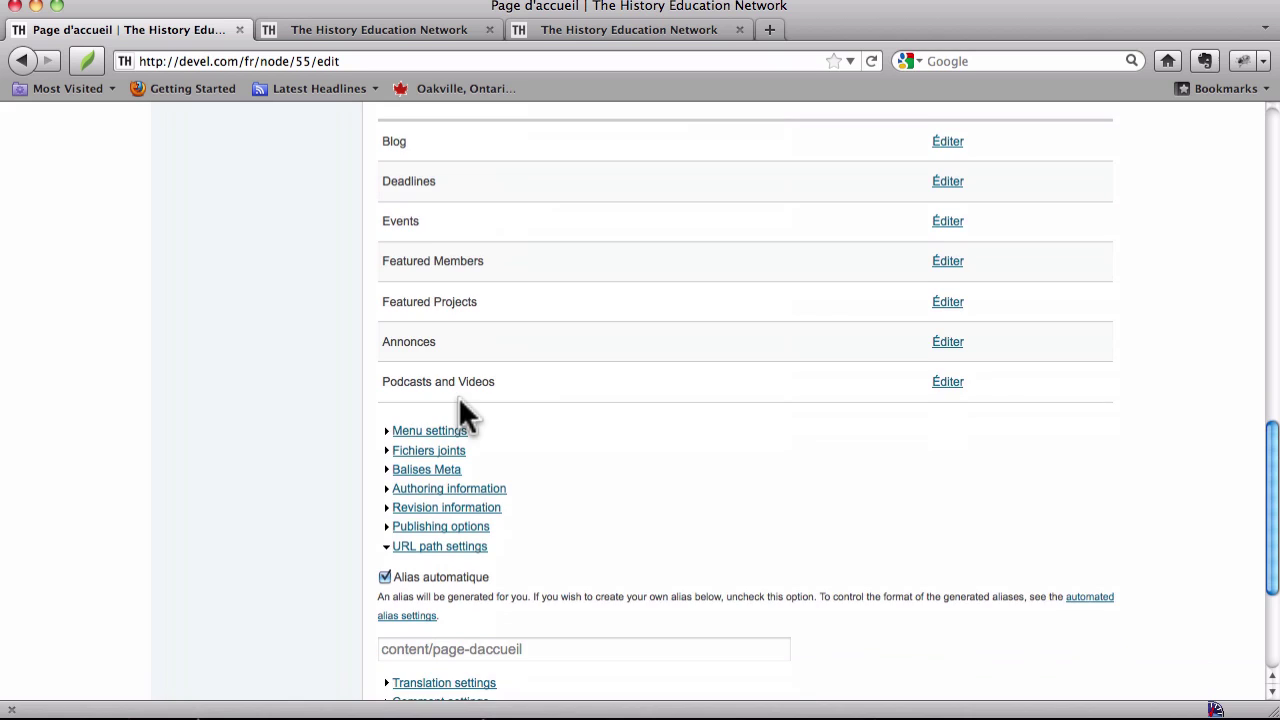
scroll(460, 405, up, 15)
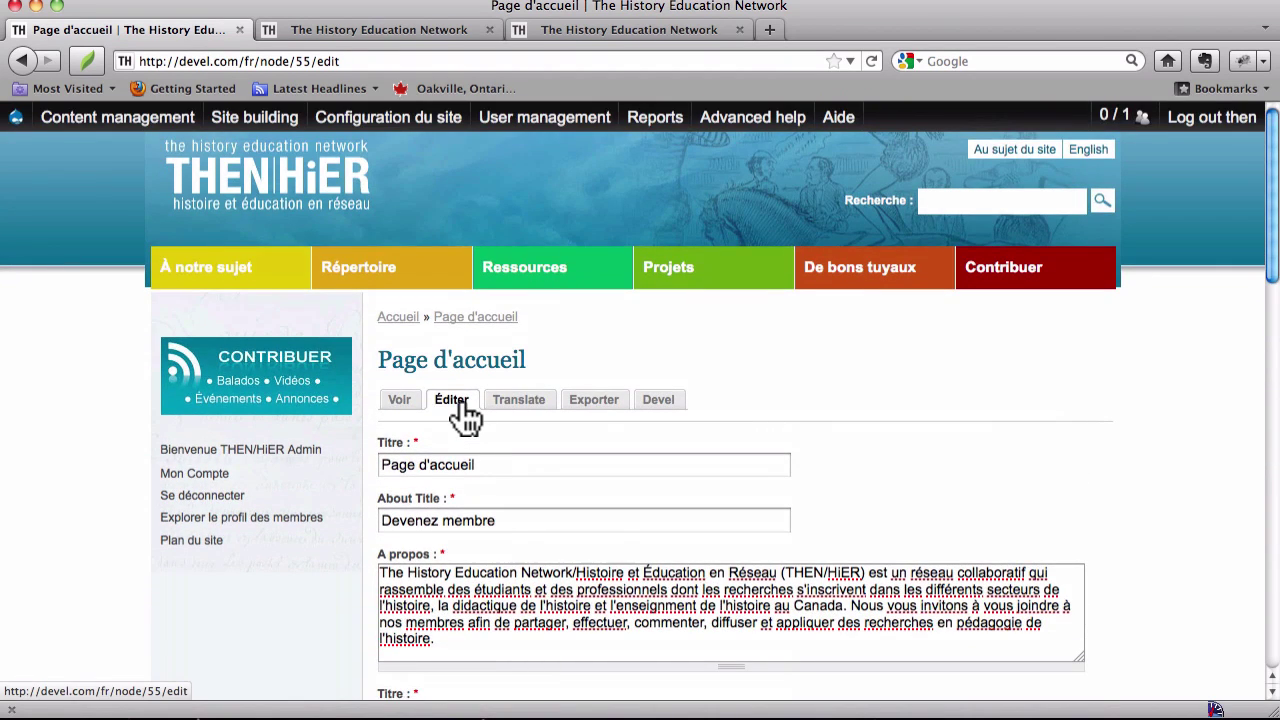
scroll(465, 415, down, 10)
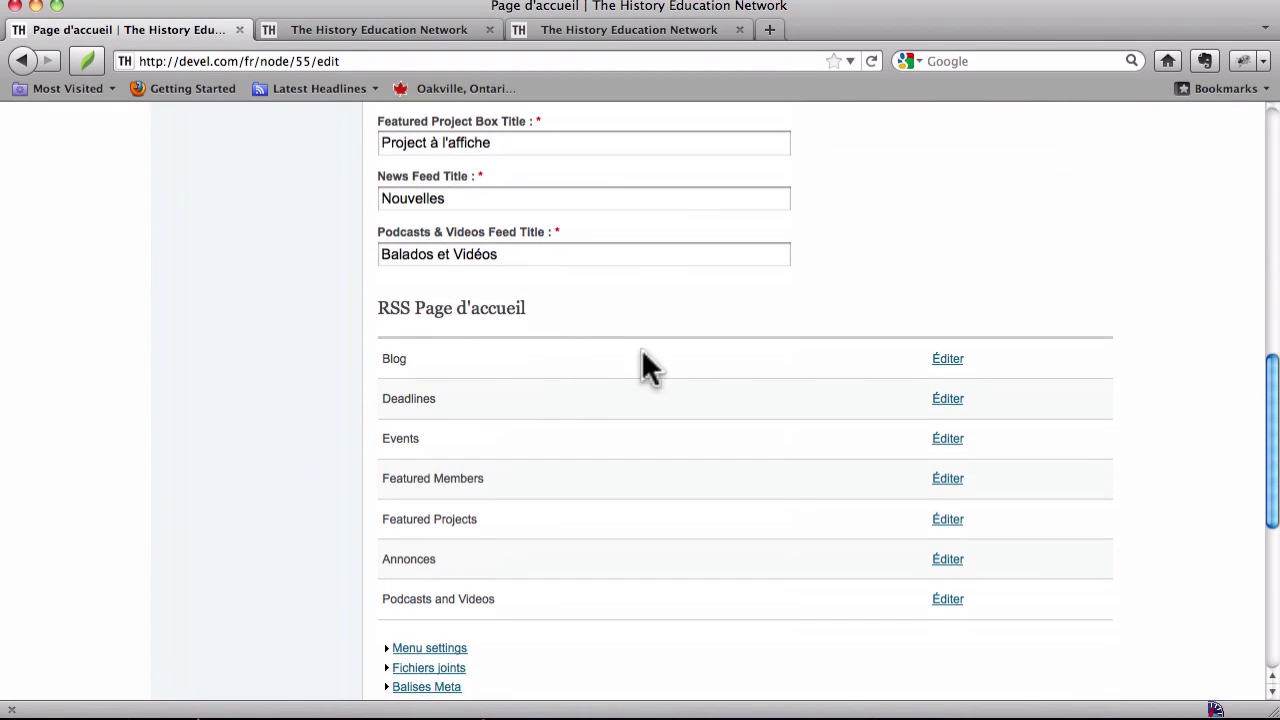
Step: Open the Blog queue from the French node's feed list and examine its nodes and queue controls
click(948, 362)
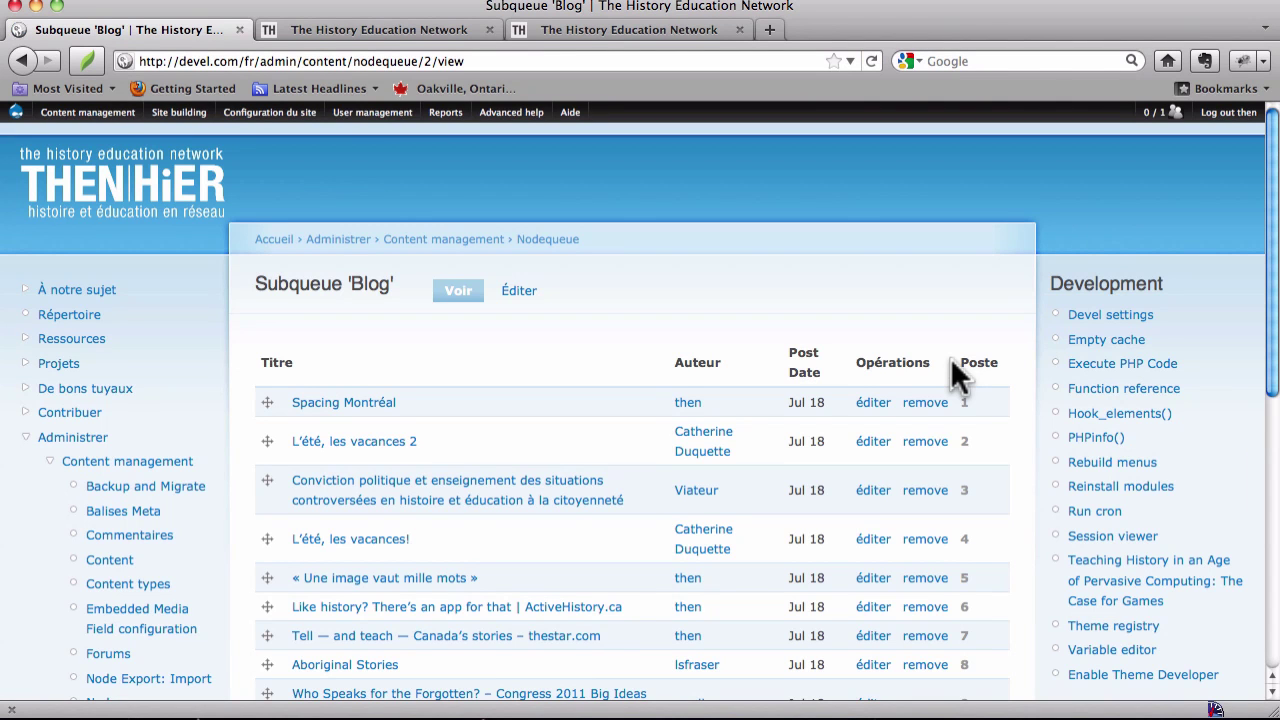
scroll(863, 430, down, 6)
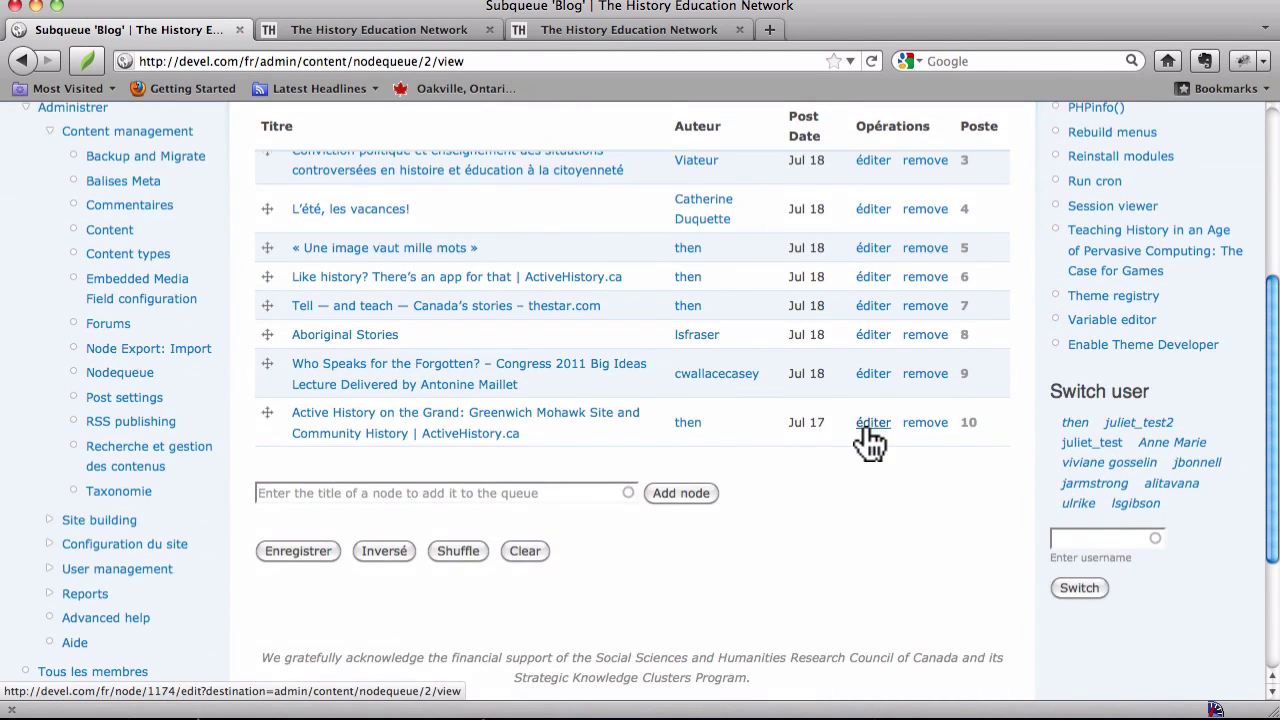
scroll(863, 430, up, 5)
scroll(862, 430, up, 2)
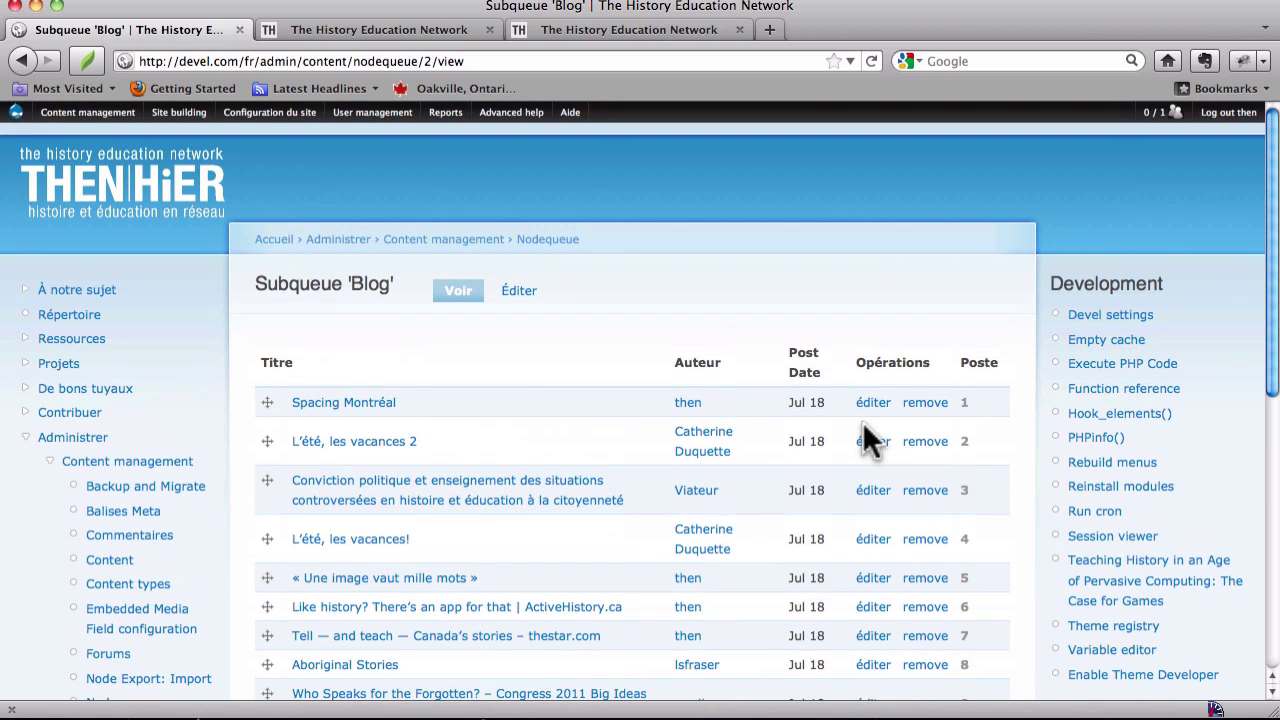
Step: Open the site's front page from the French Blog queue
click(141, 200)
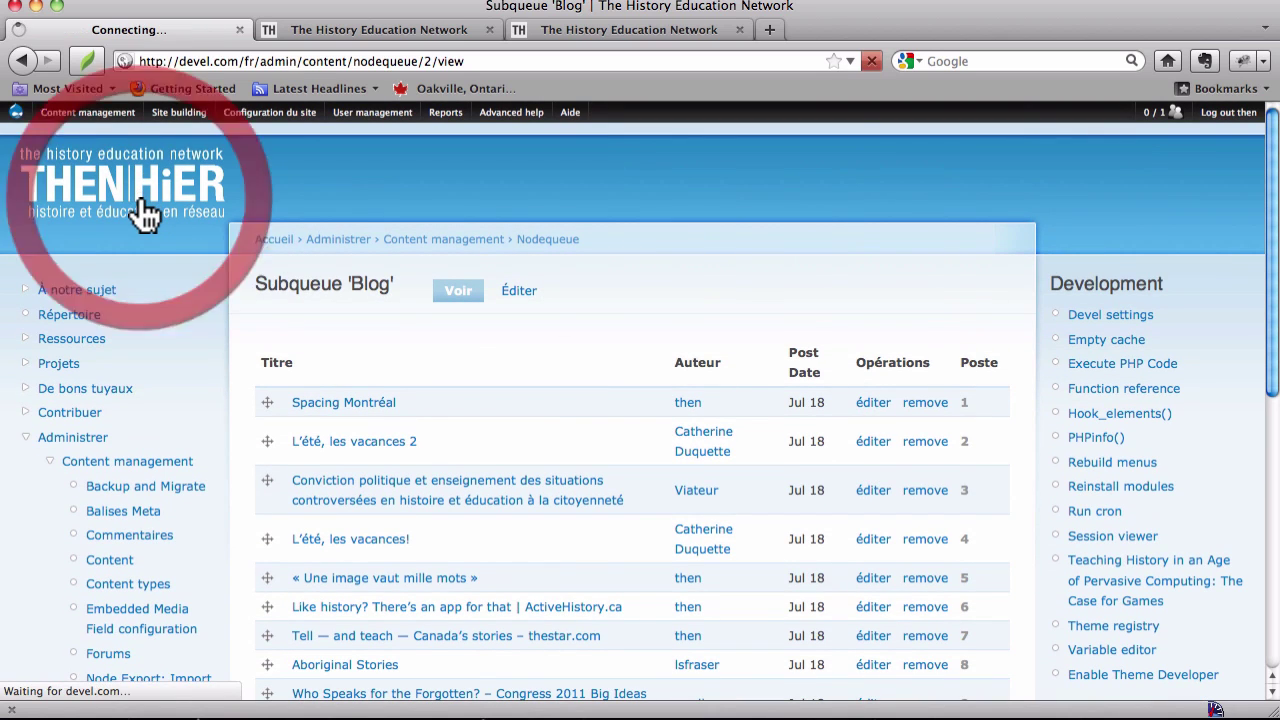